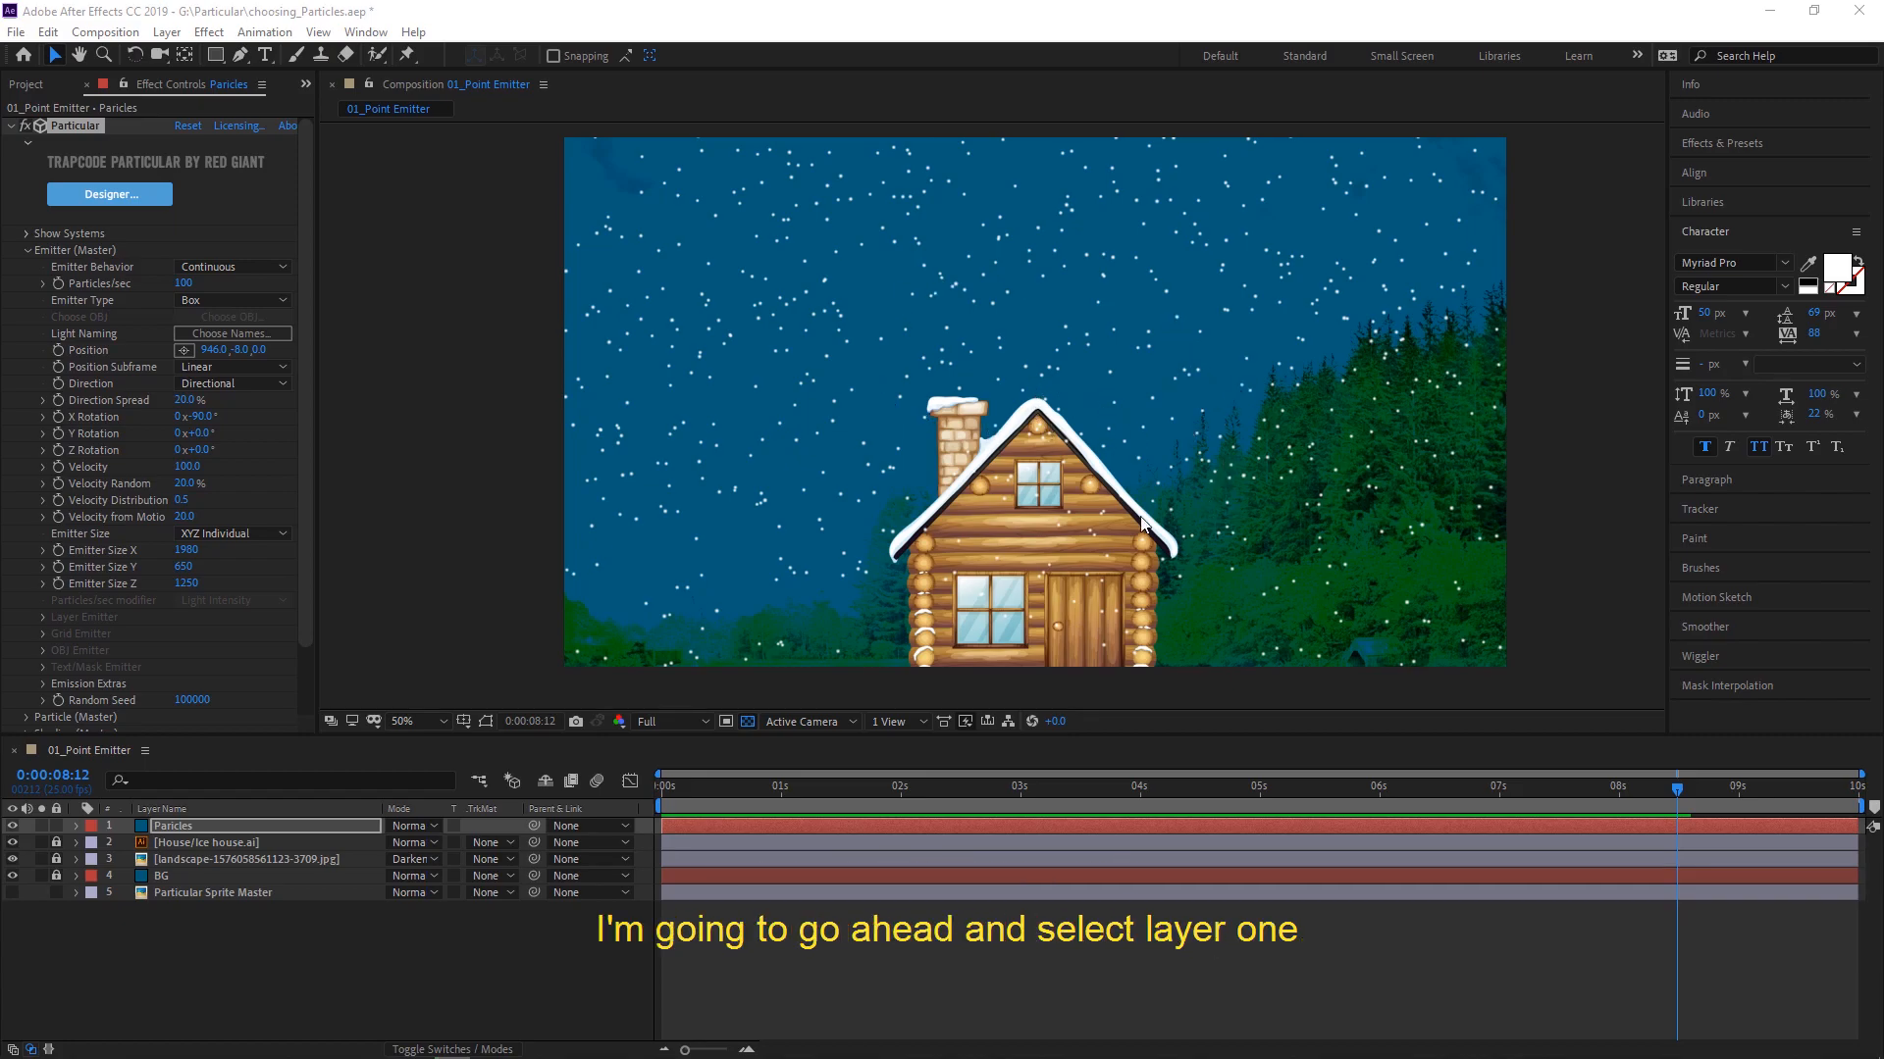
- Open the Particular Designer for the Particles layer and set the particle life to 15 seconds
click(176, 828)
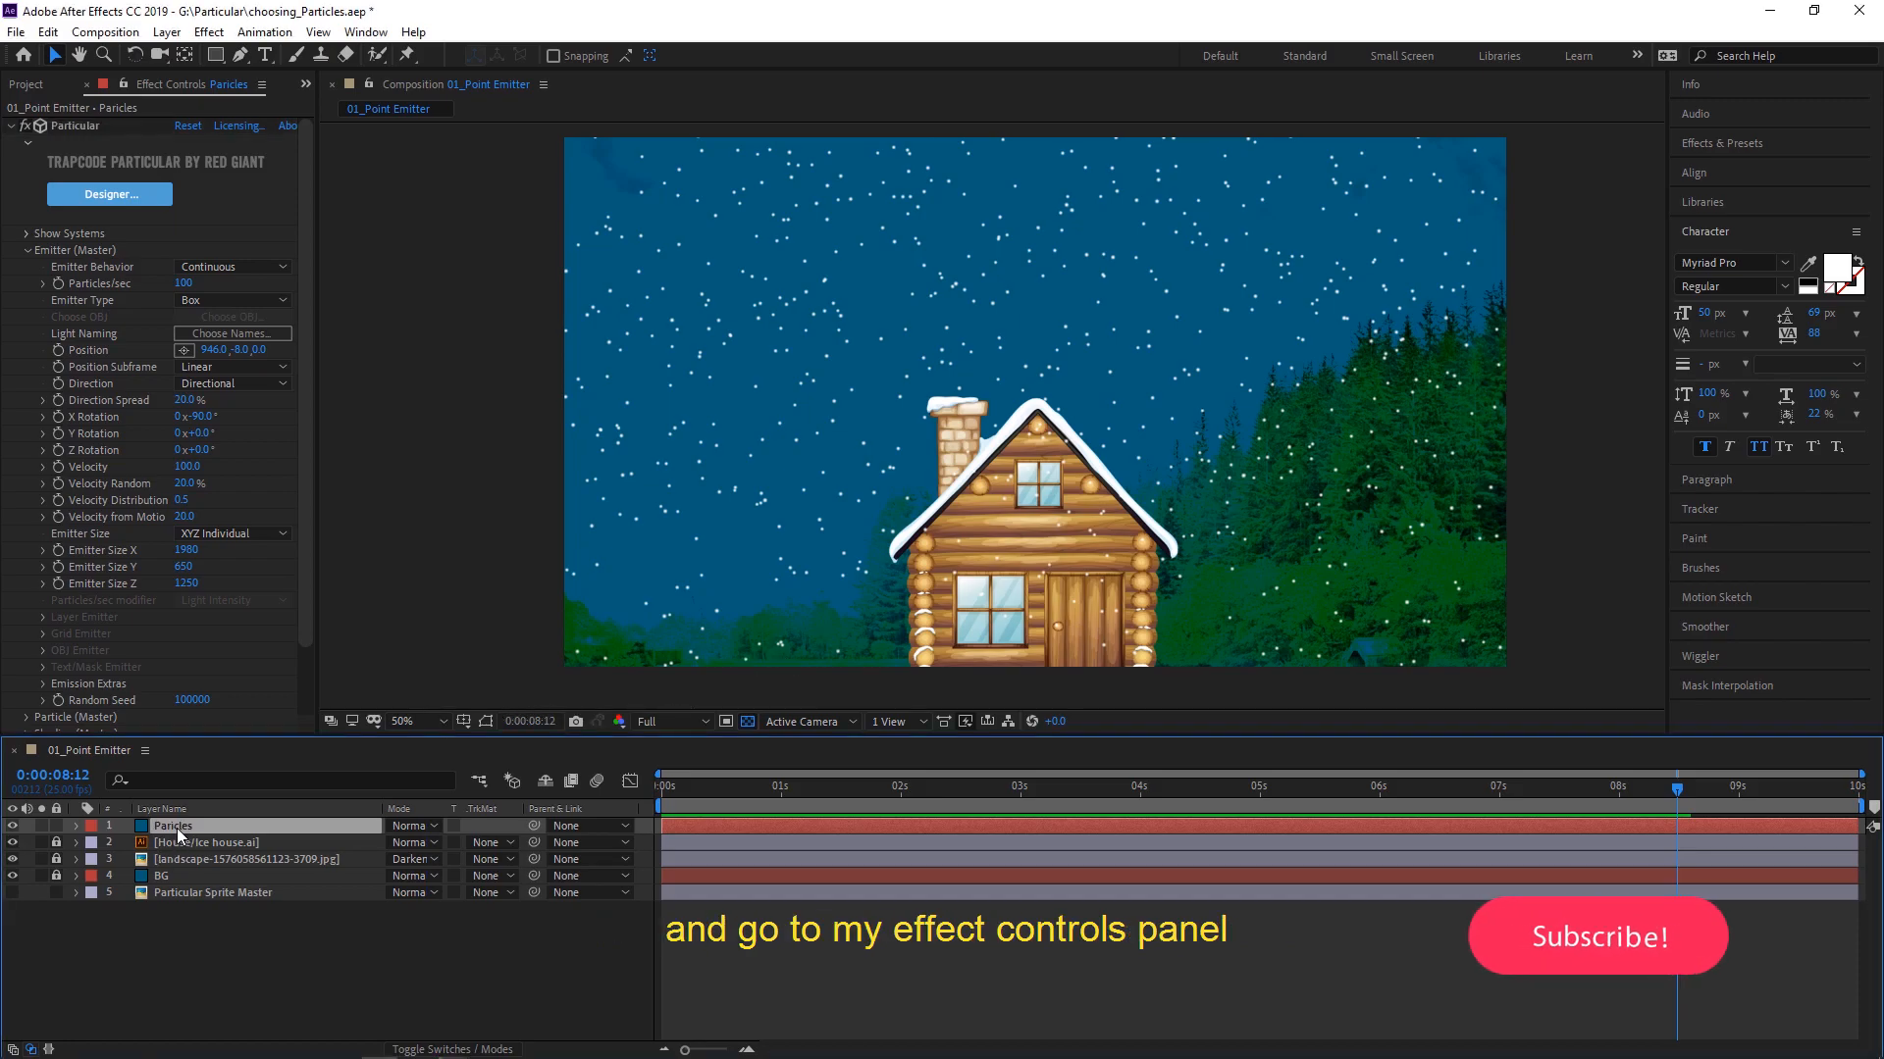
click(104, 193)
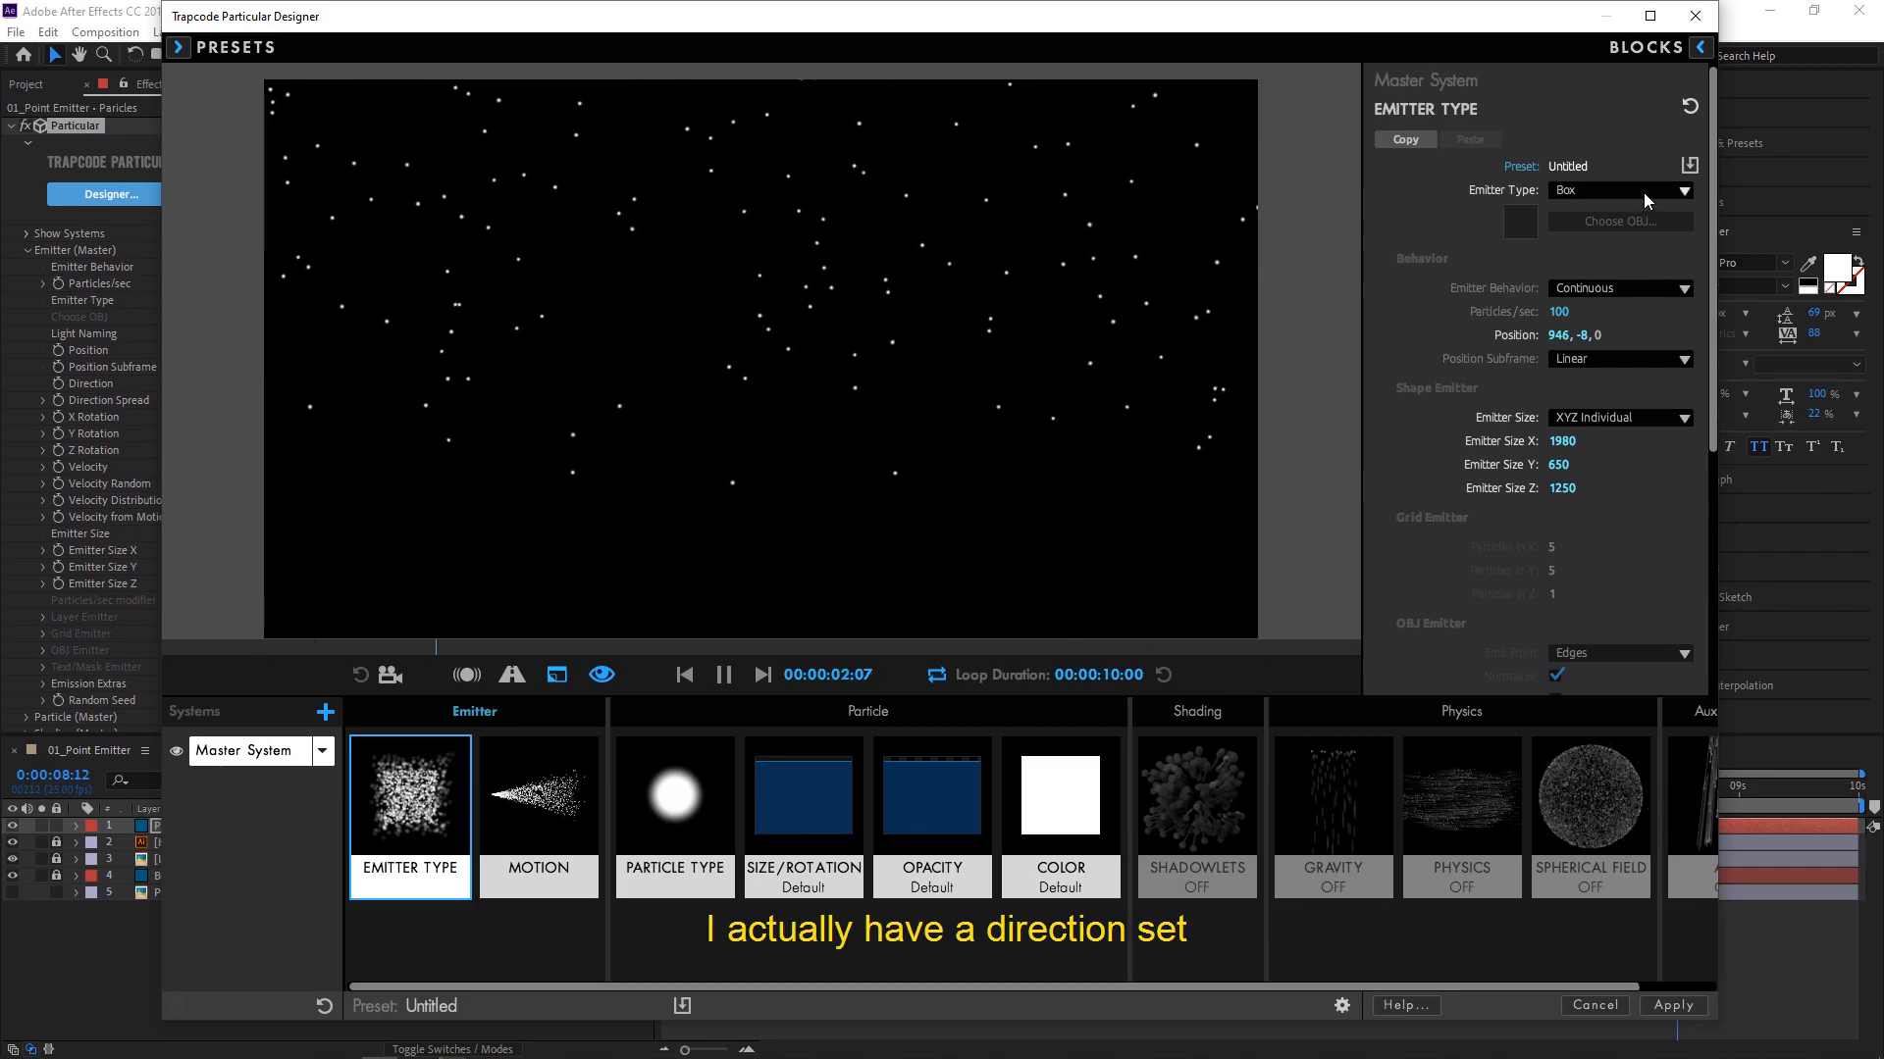
click(538, 804)
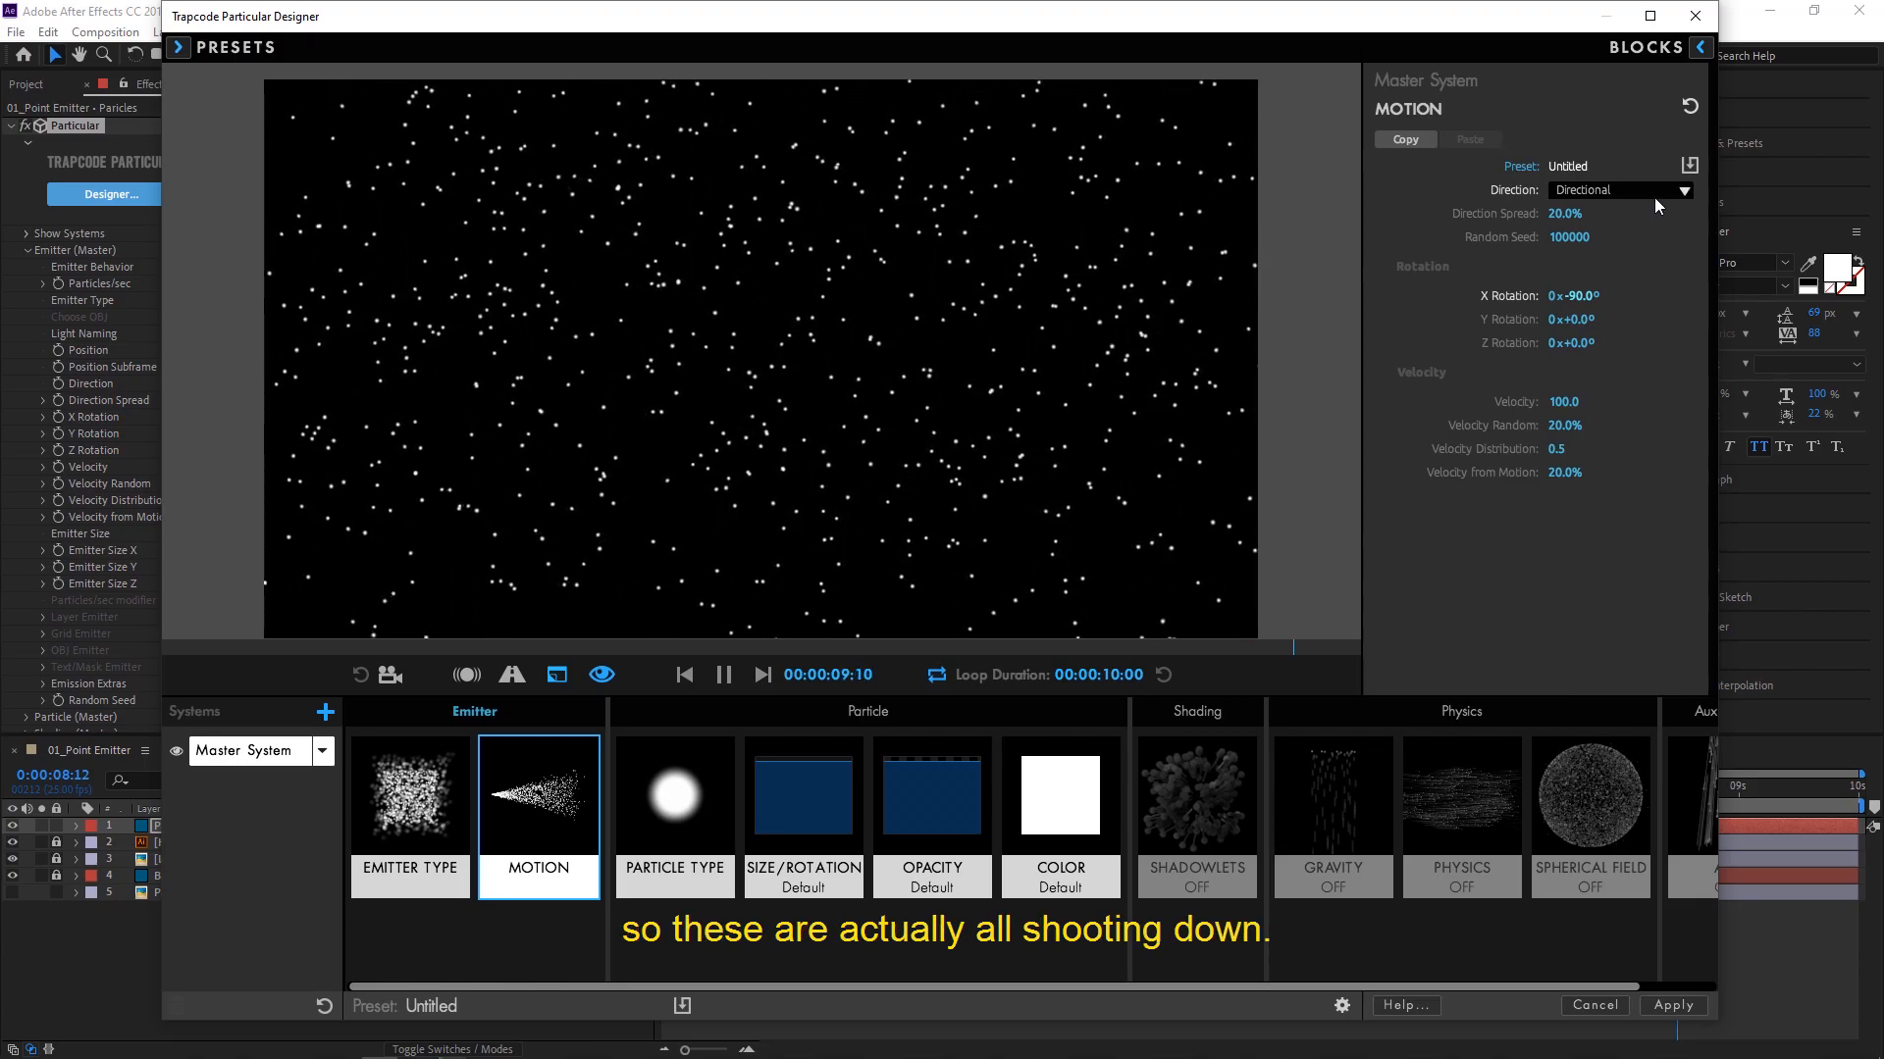
click(666, 853)
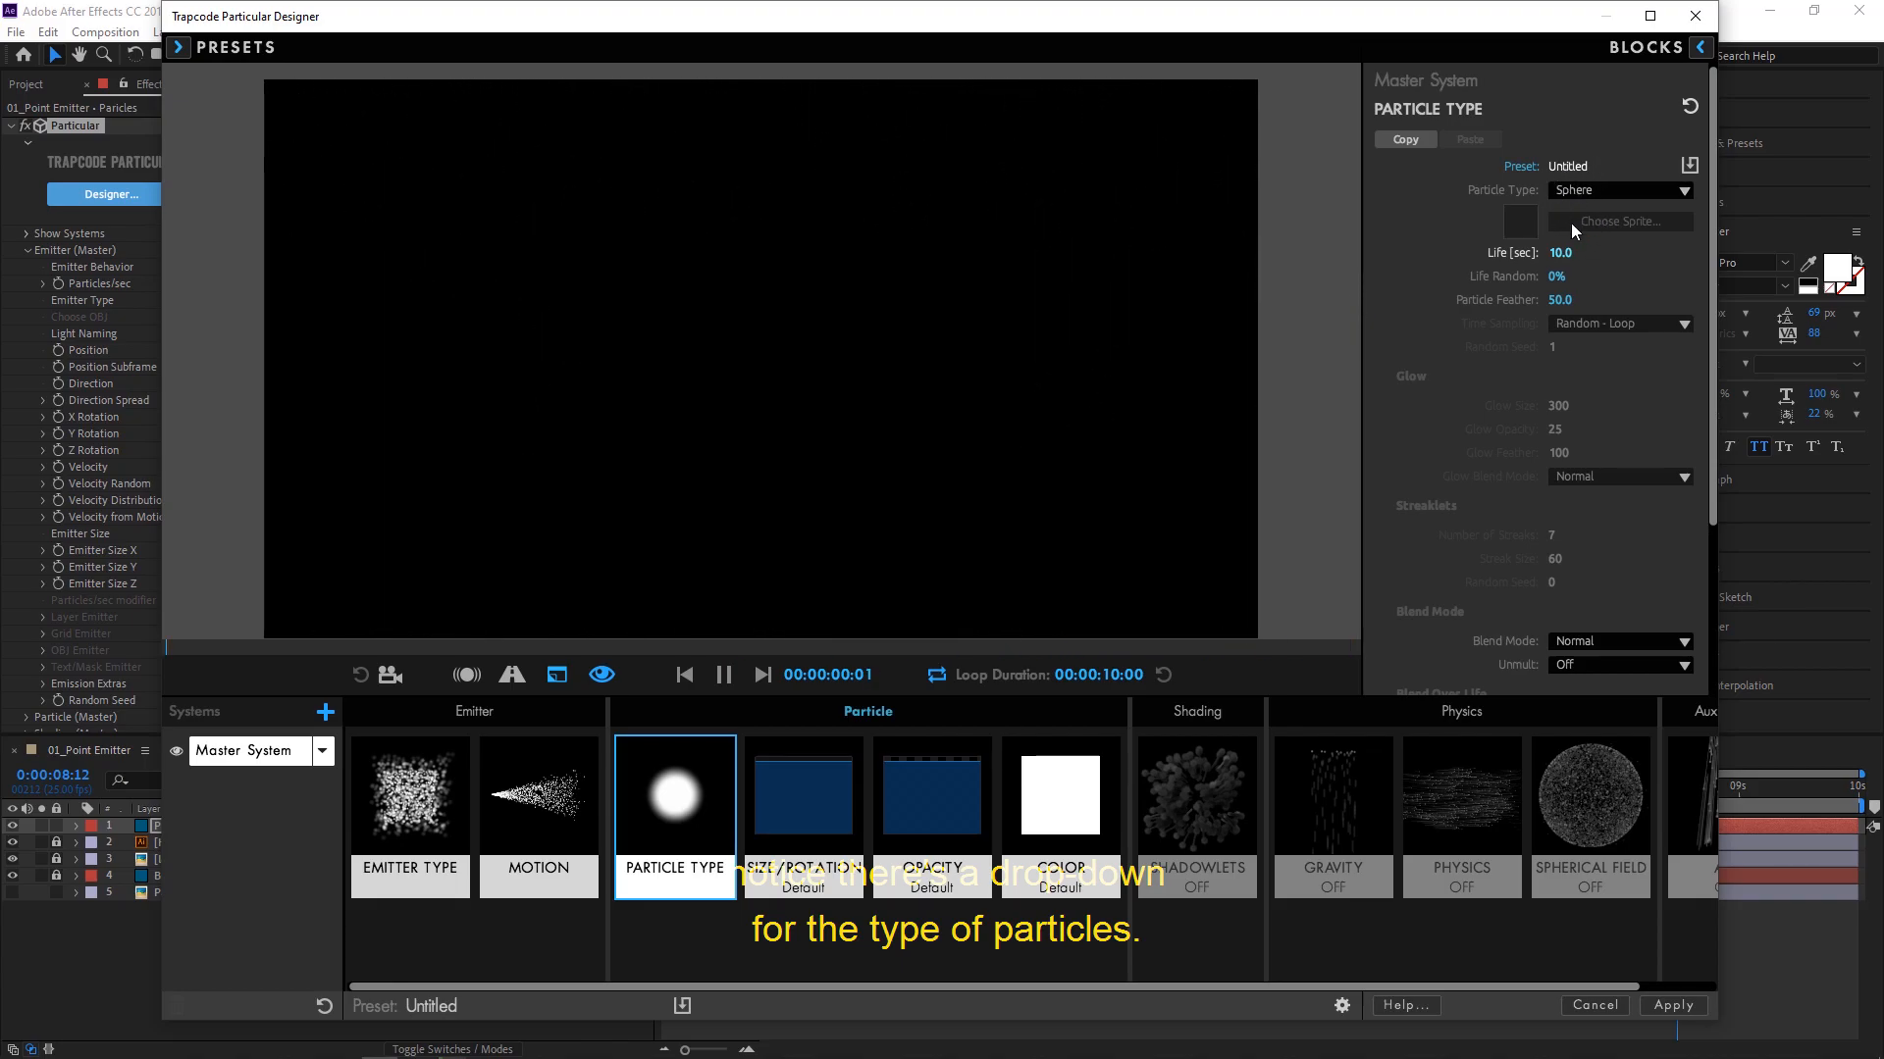
text(15)
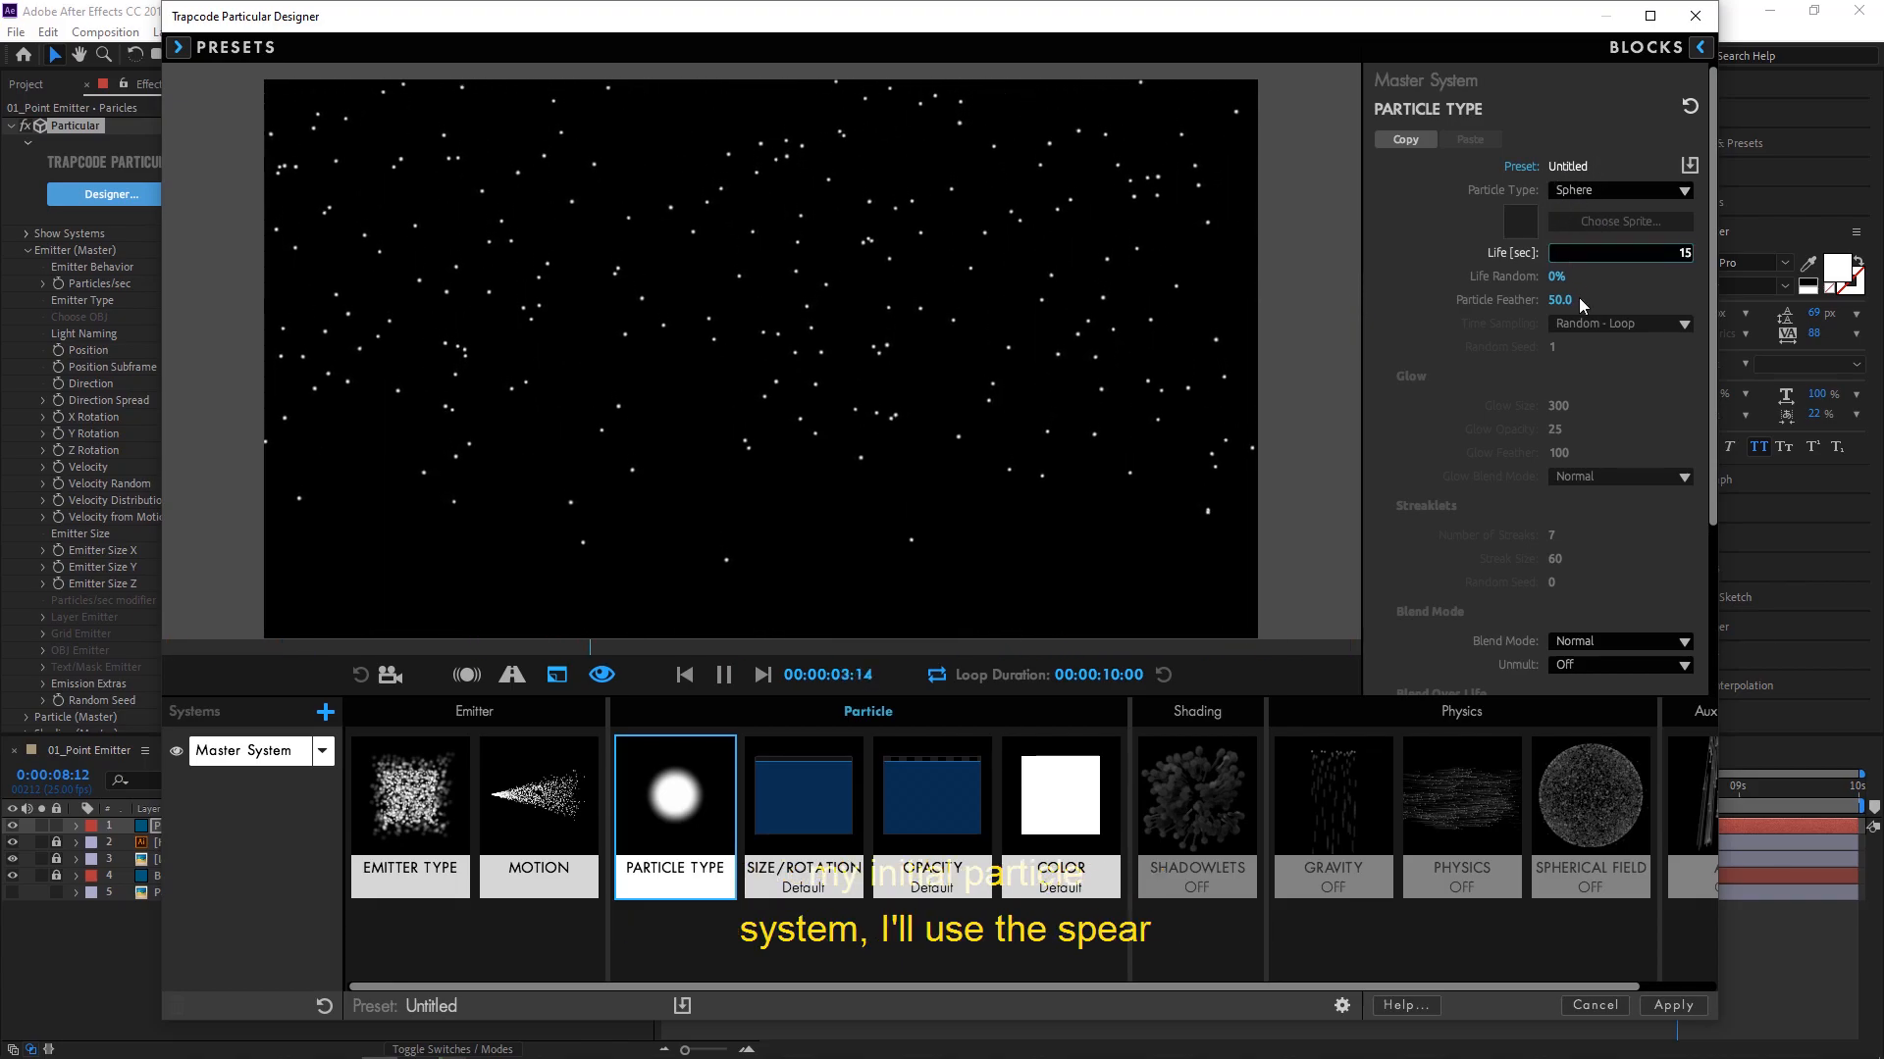
key(Return)
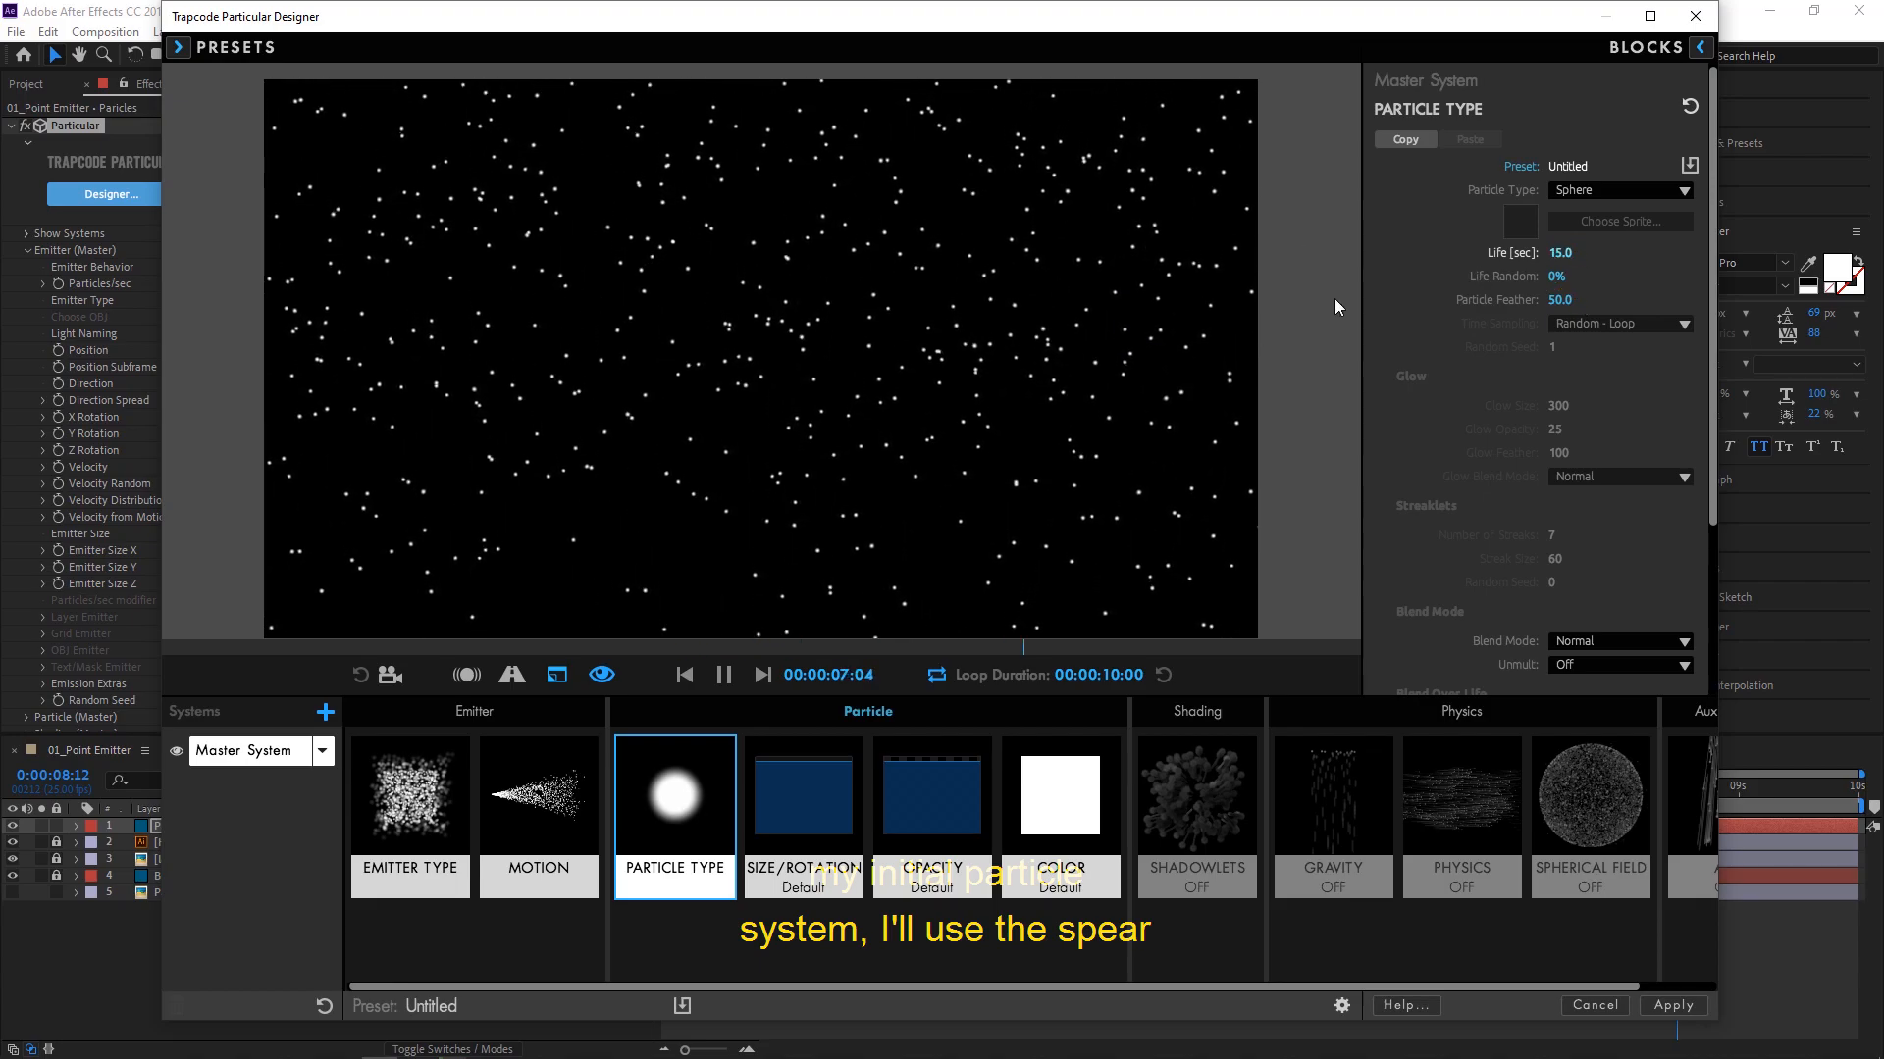
- Try the Glow Sphere (No DOF) and Star (No DOF) particle types on the master system
click(1603, 196)
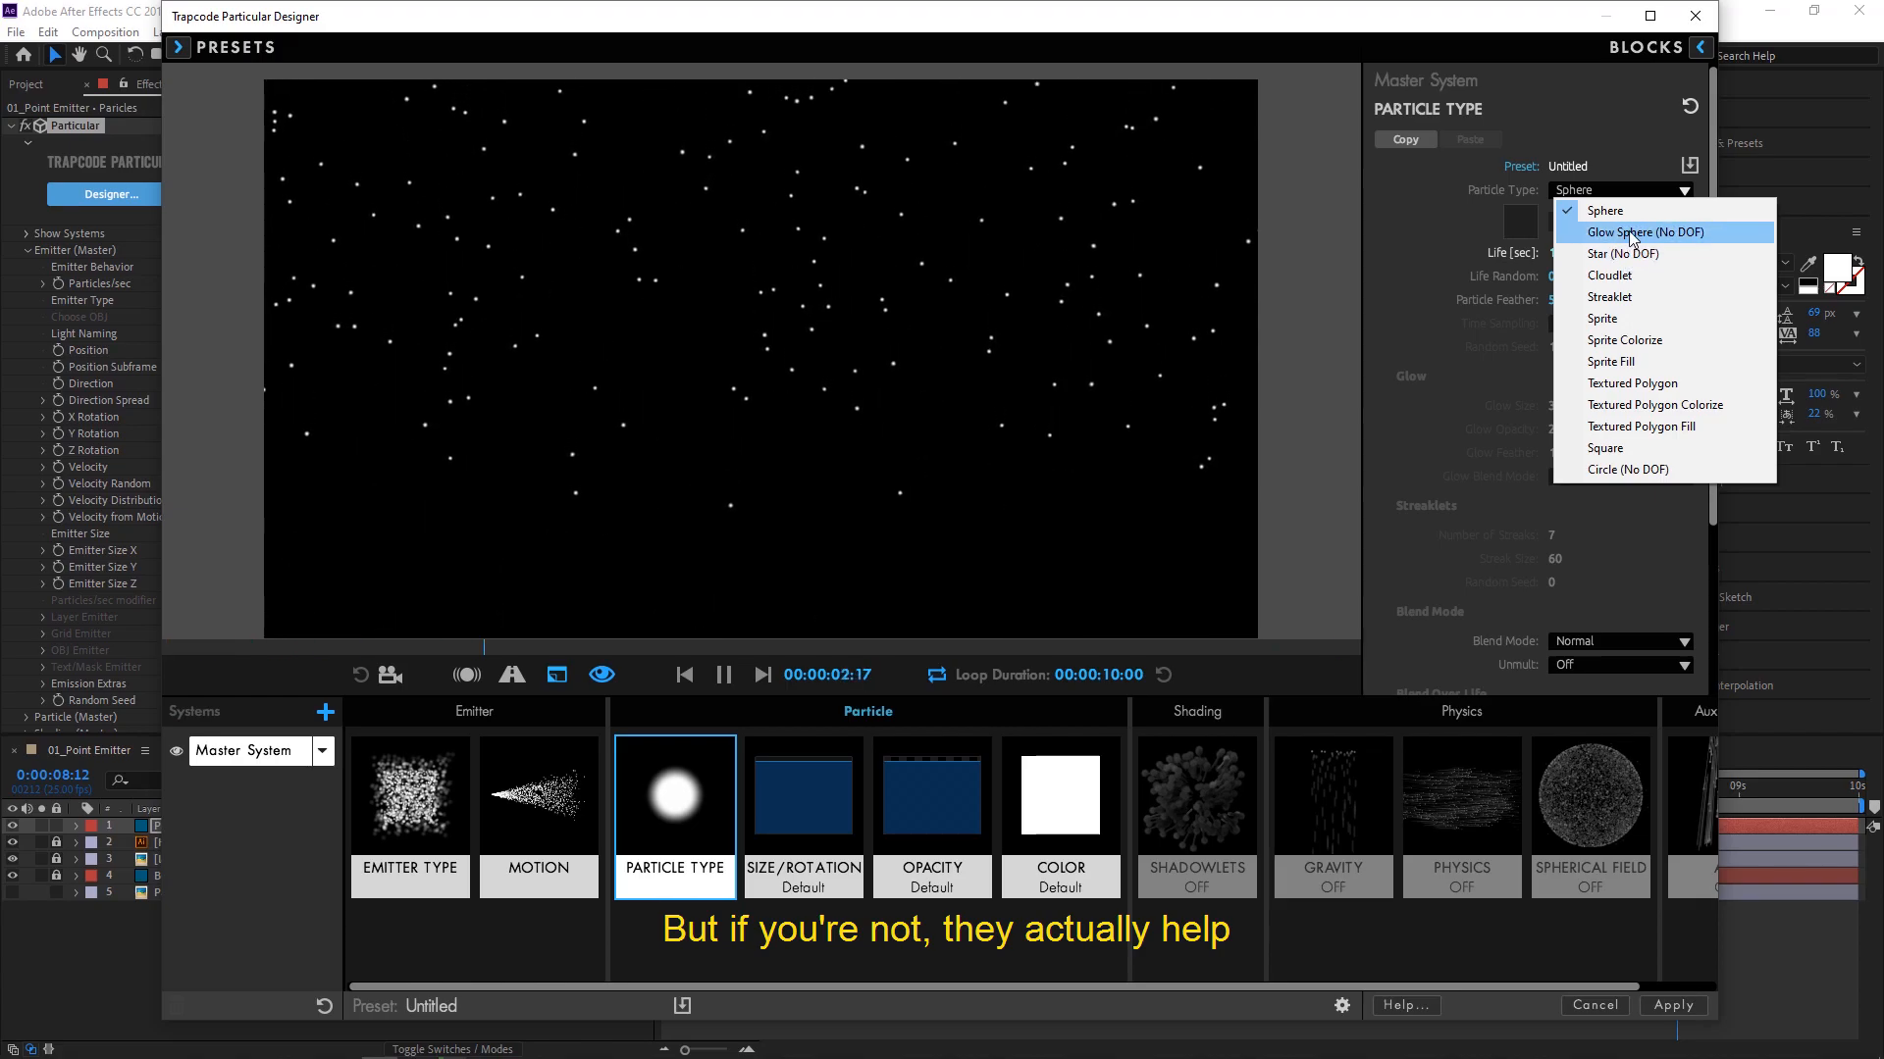
click(1629, 233)
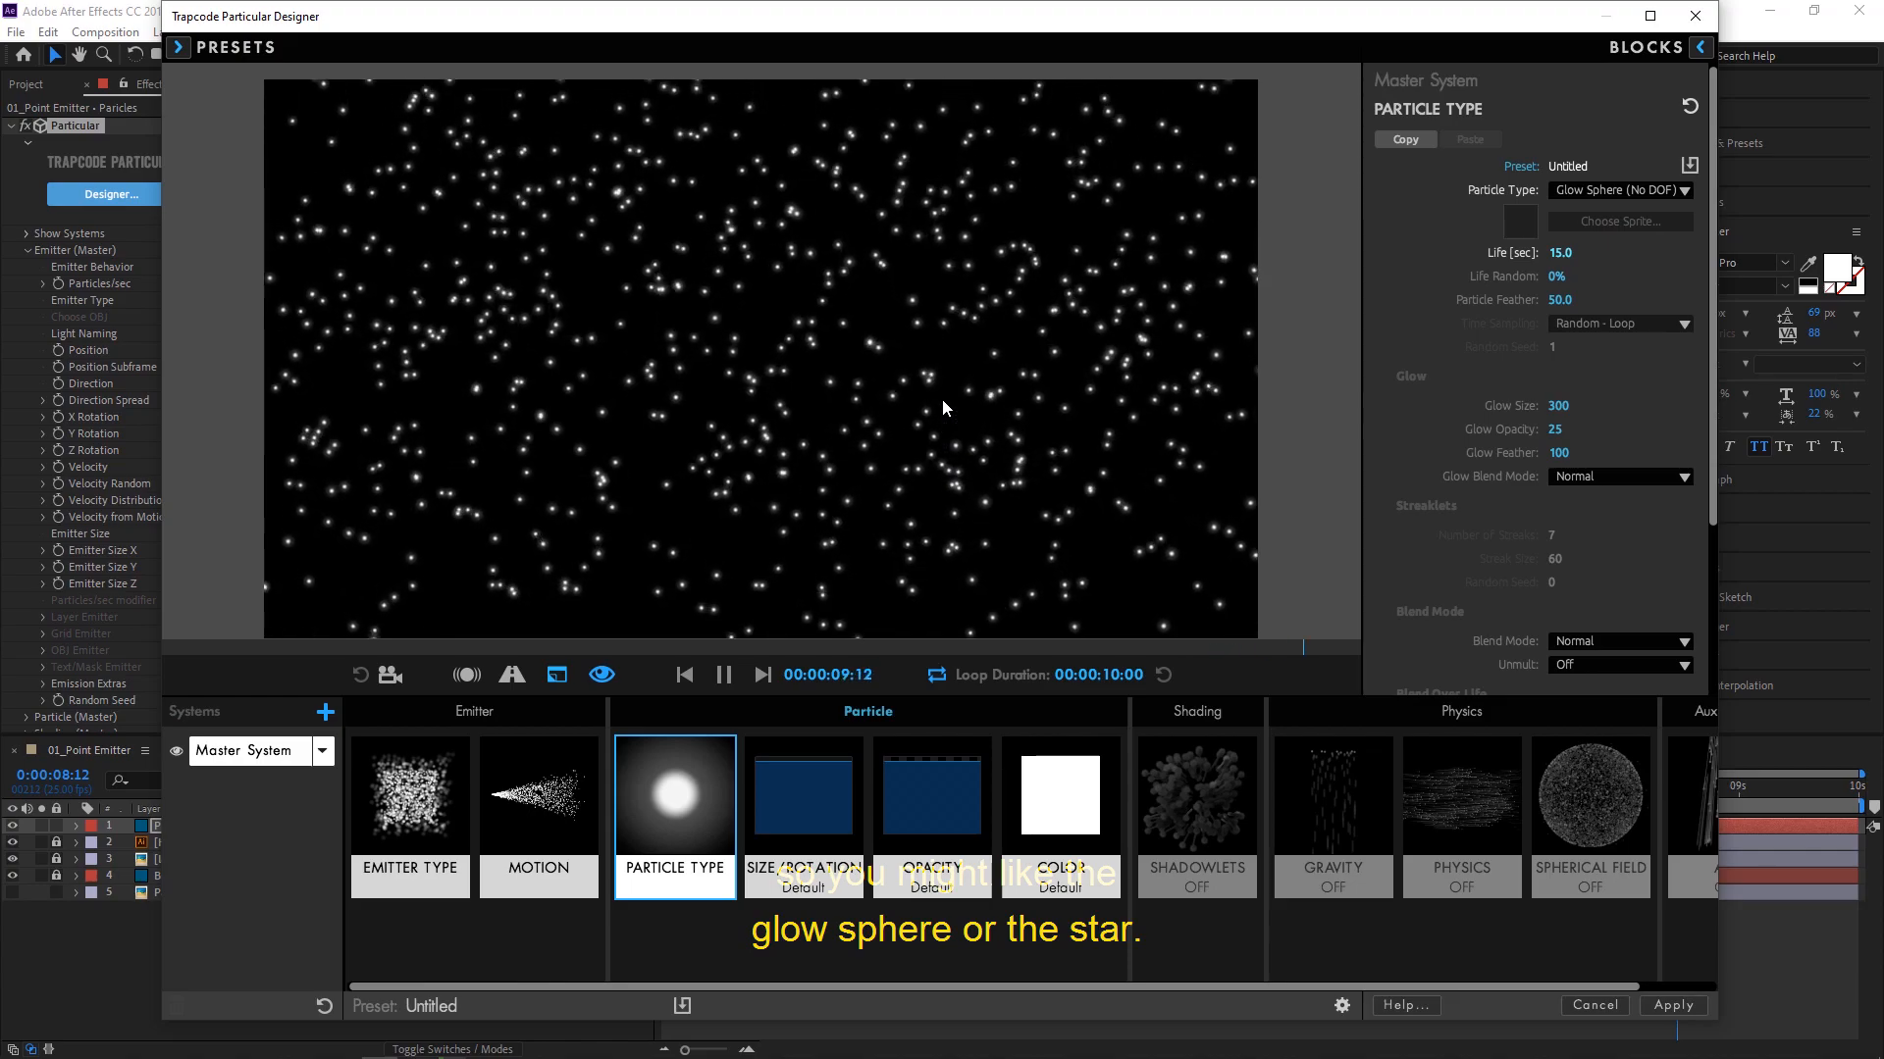
click(1579, 198)
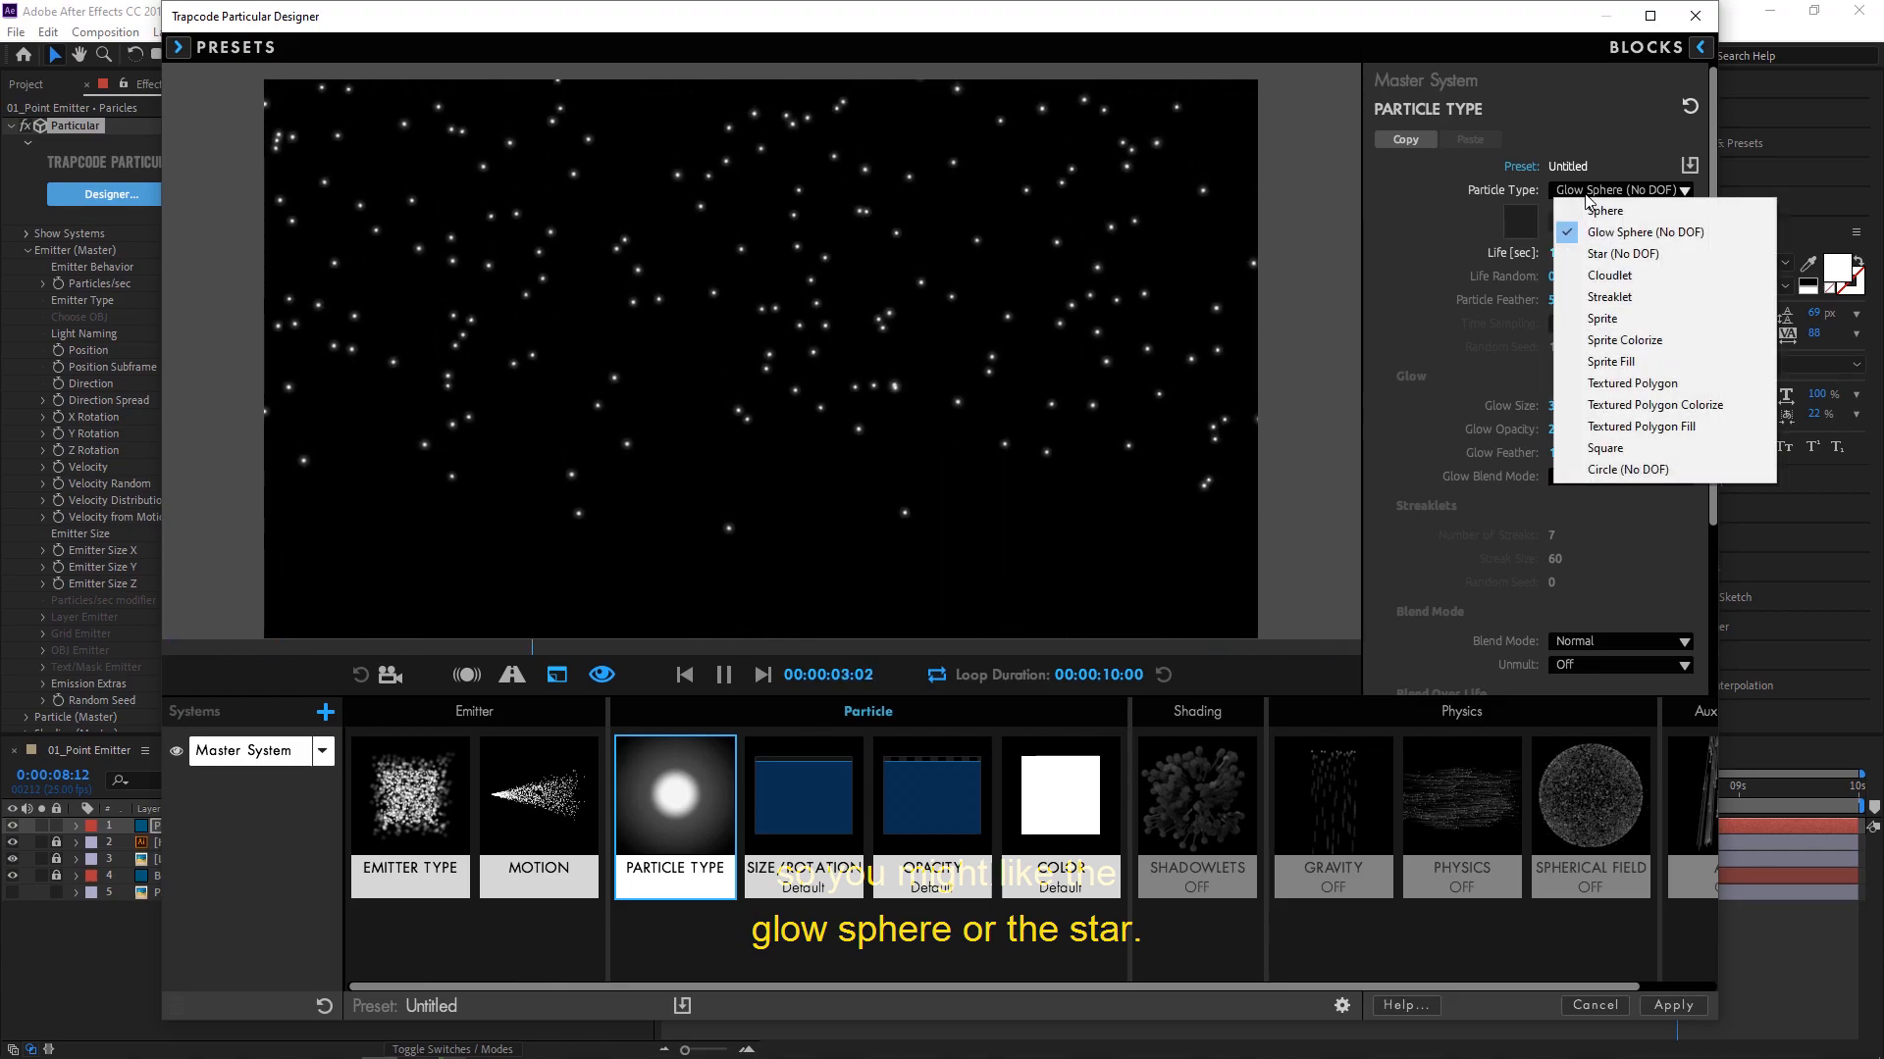
click(1601, 255)
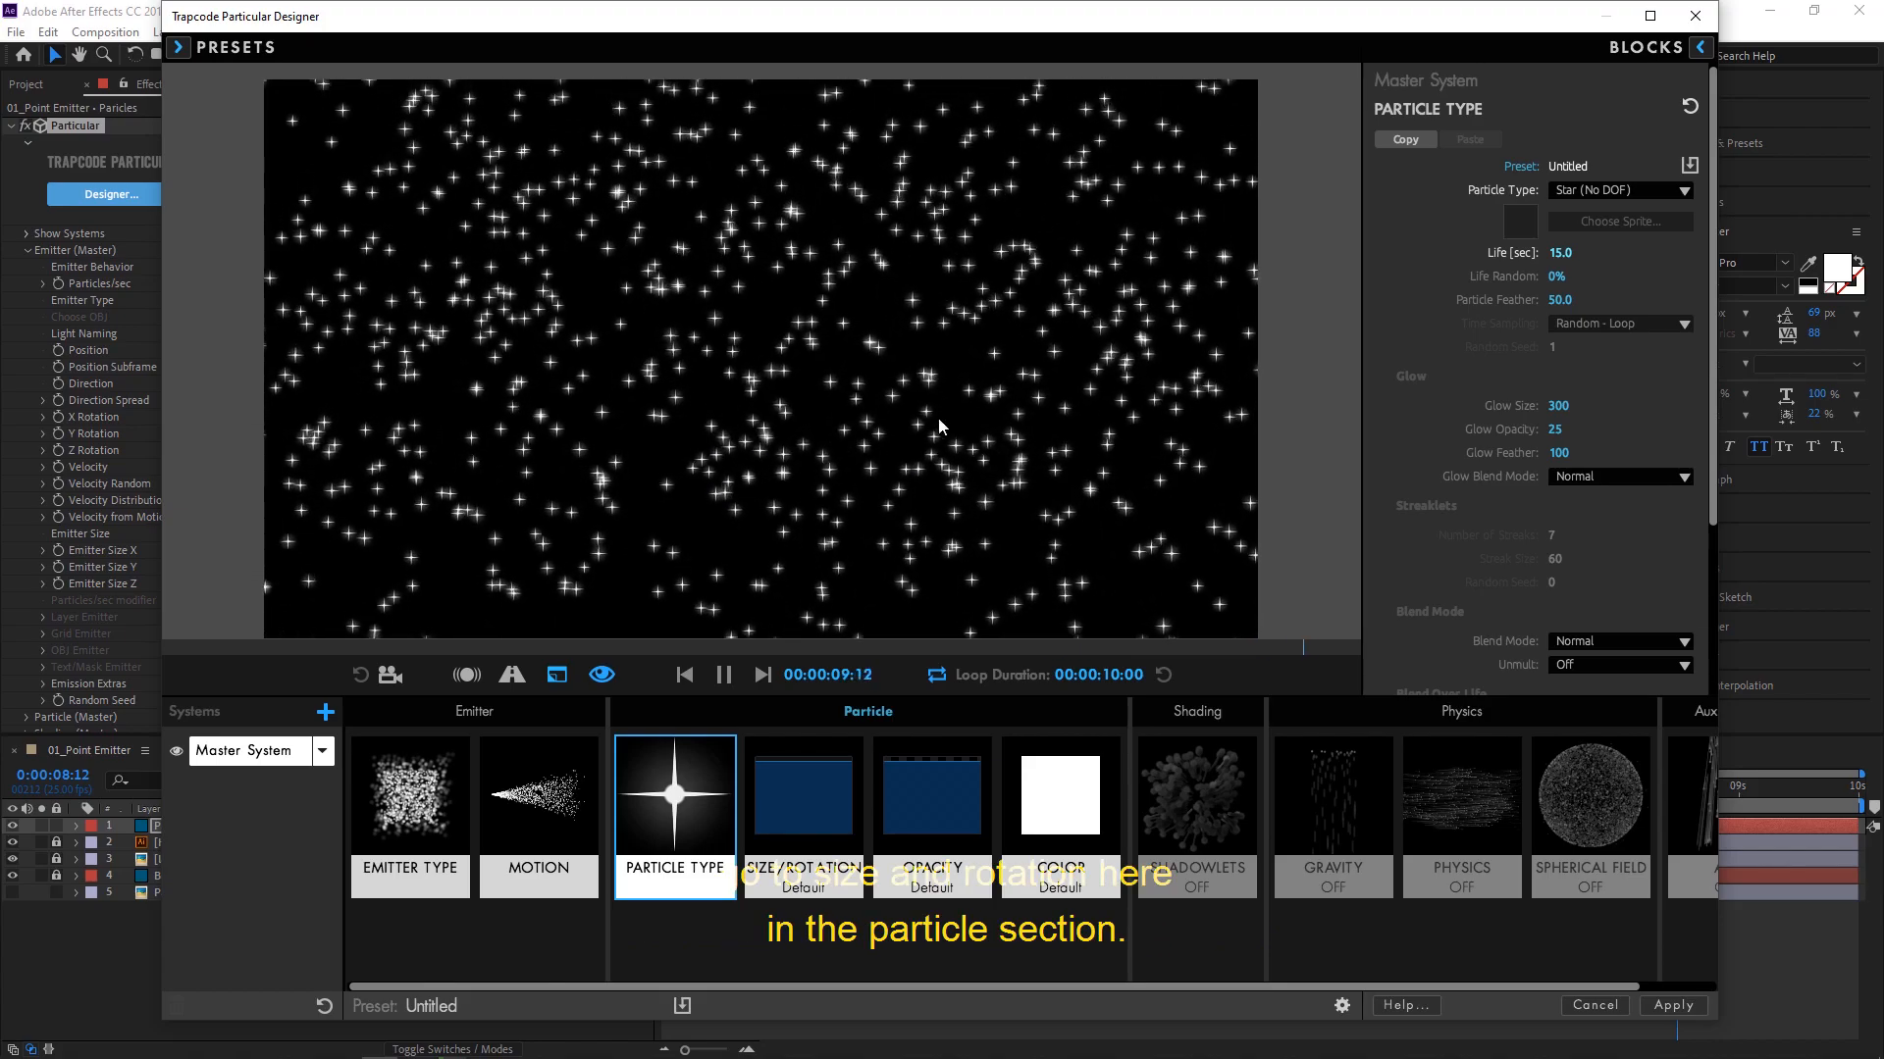
- Set the particle size of the master system to 20
click(764, 784)
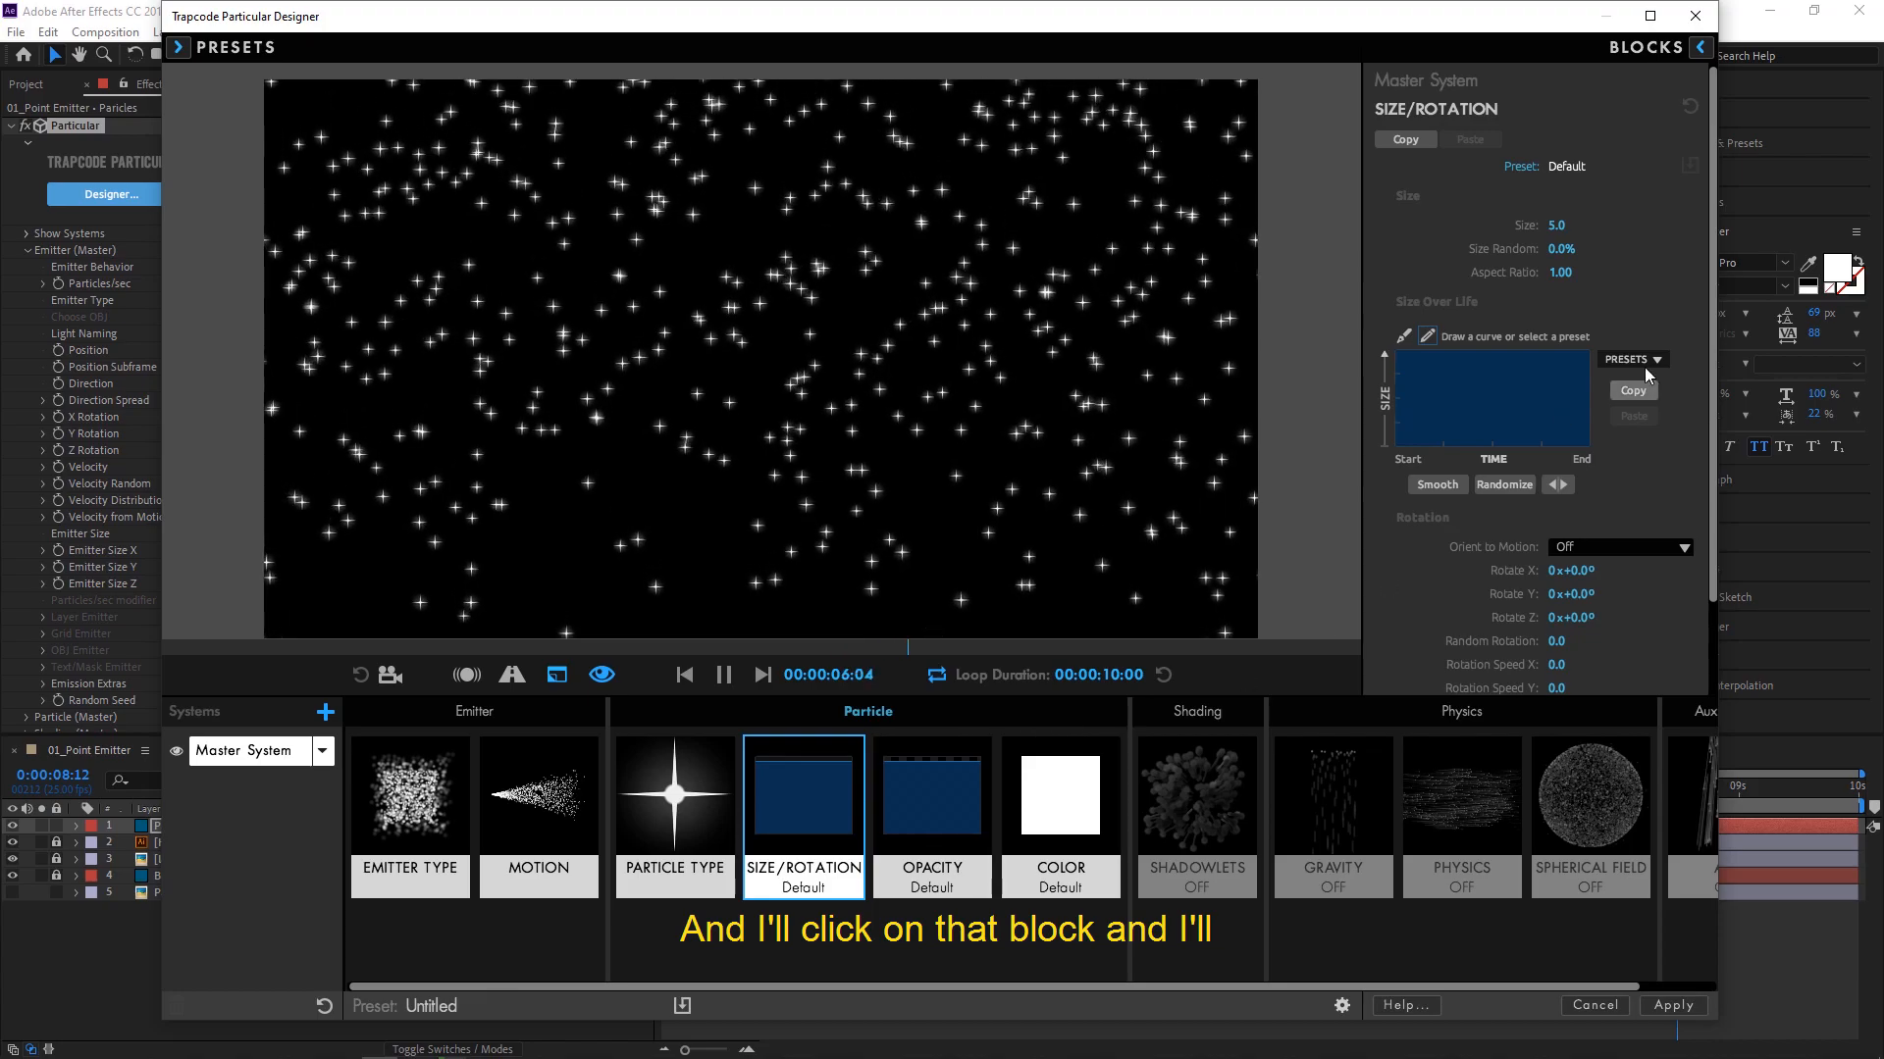
click(1565, 228)
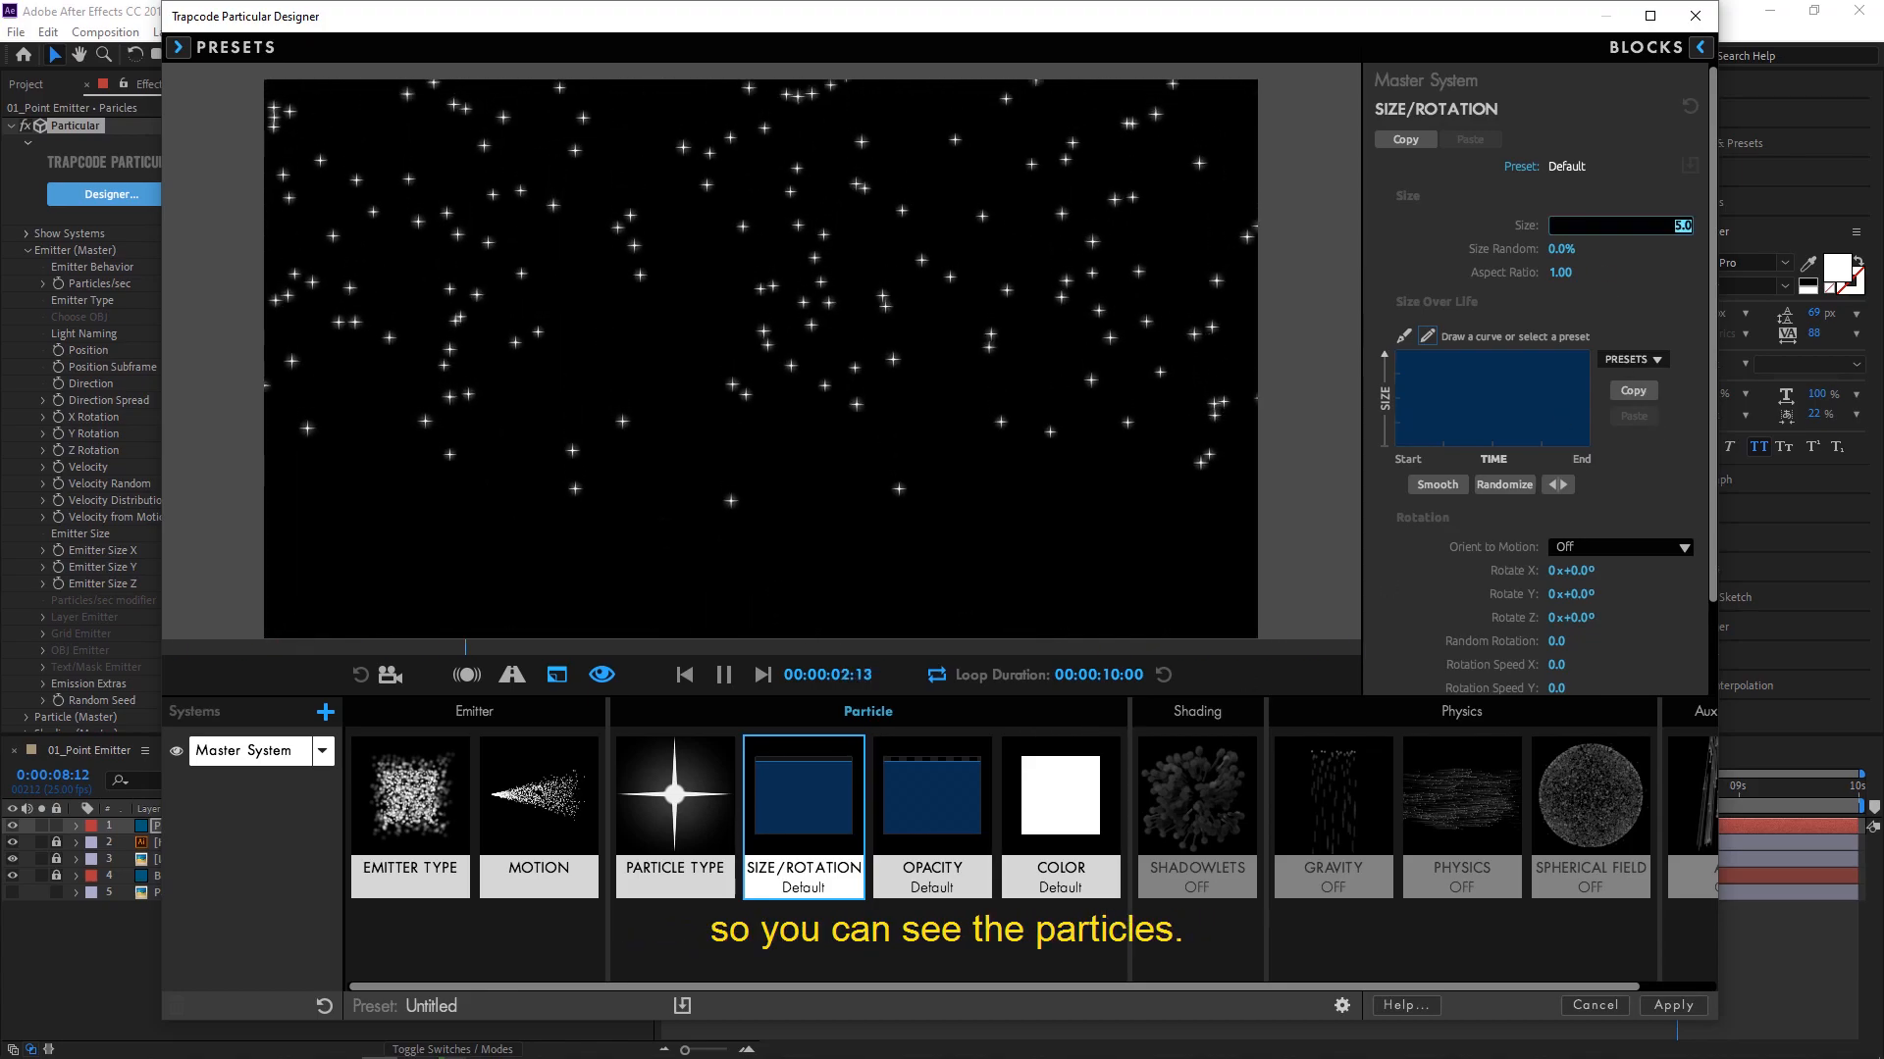
text(20)
key(Return)
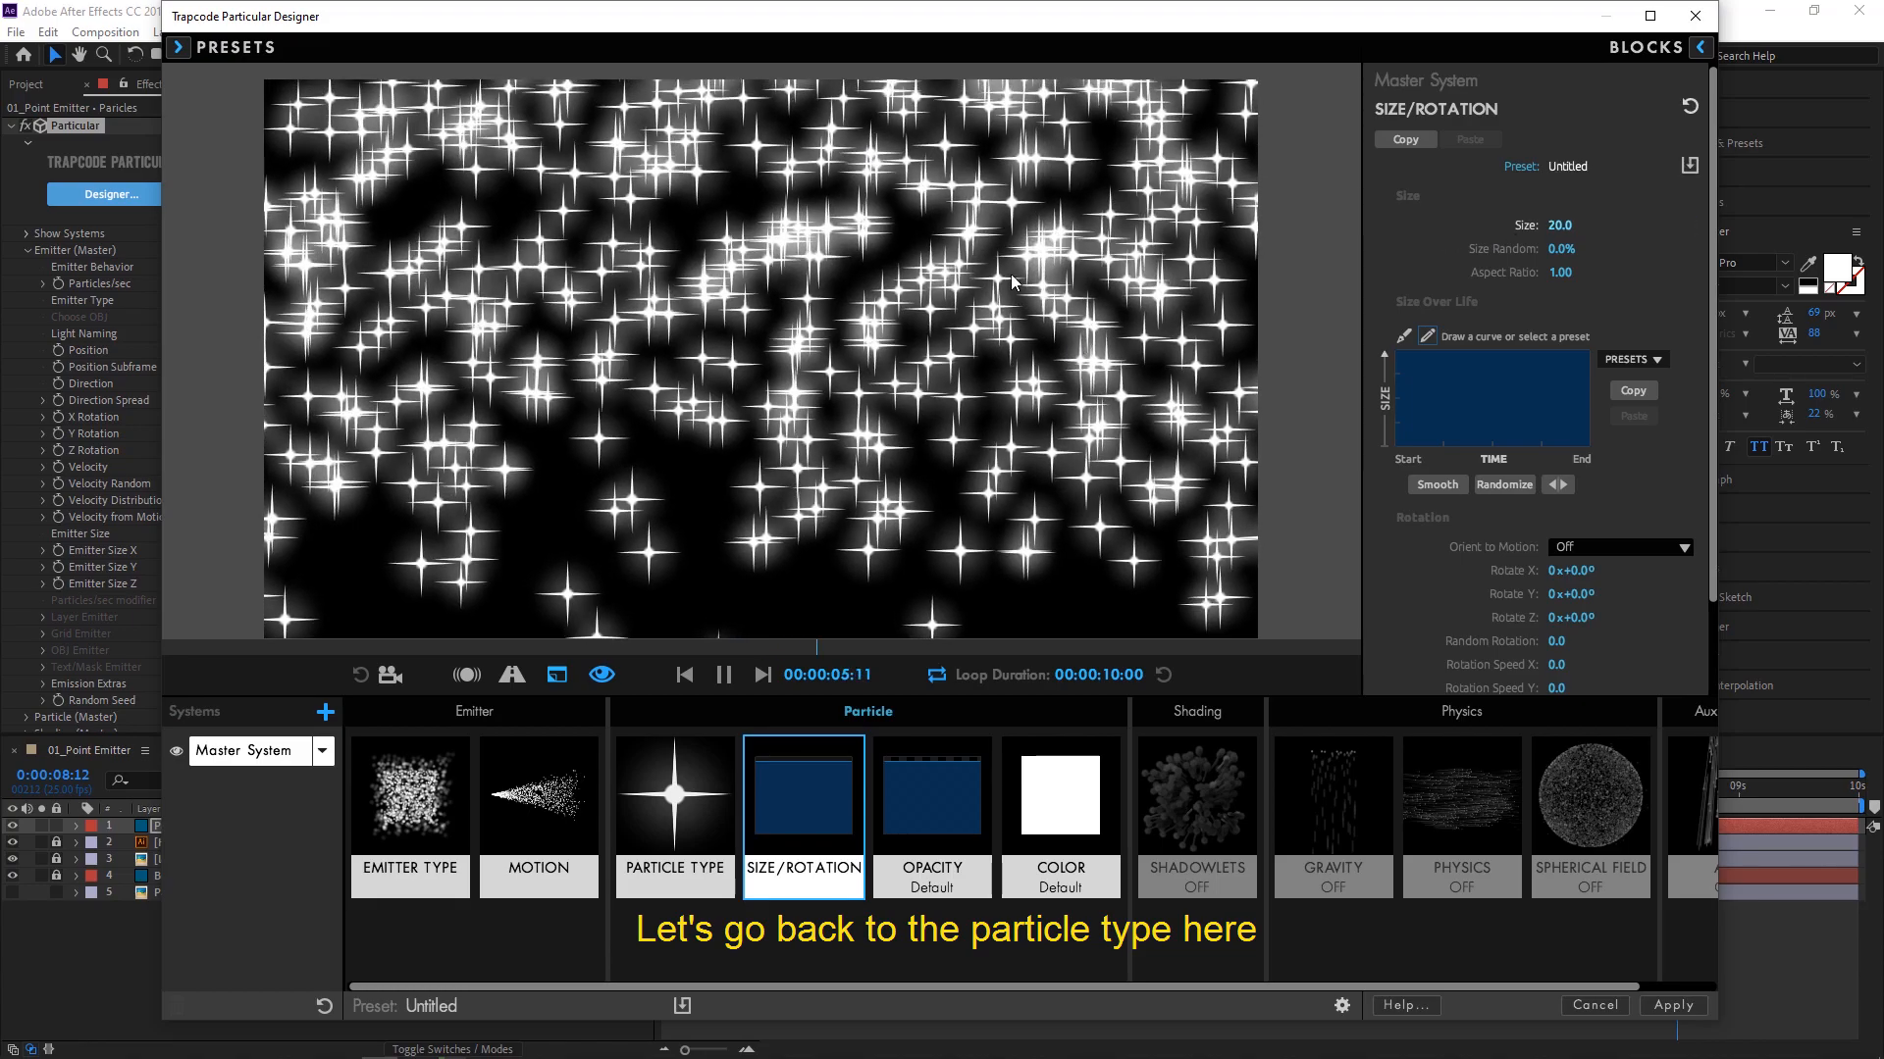
- Try the Cloudlet particle type and browse the Smoke and Fire single-system presets for comparison
click(675, 805)
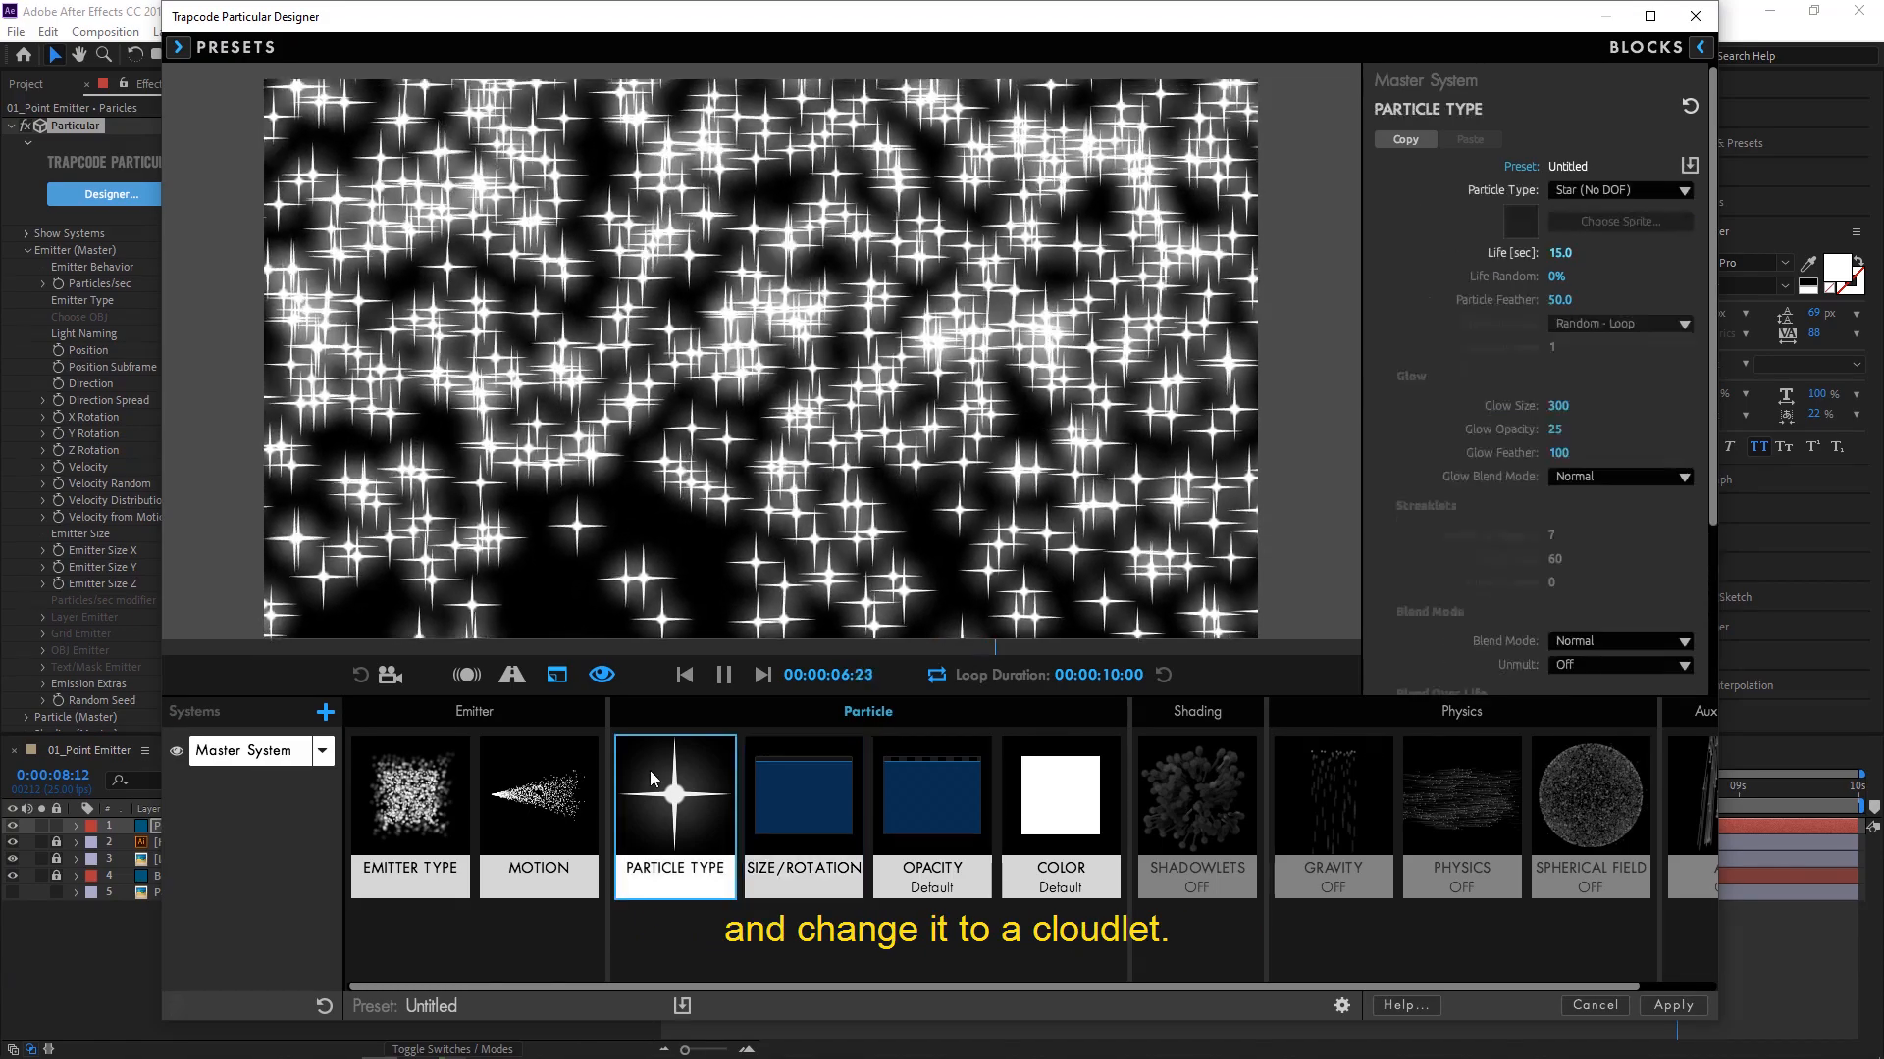
click(1683, 189)
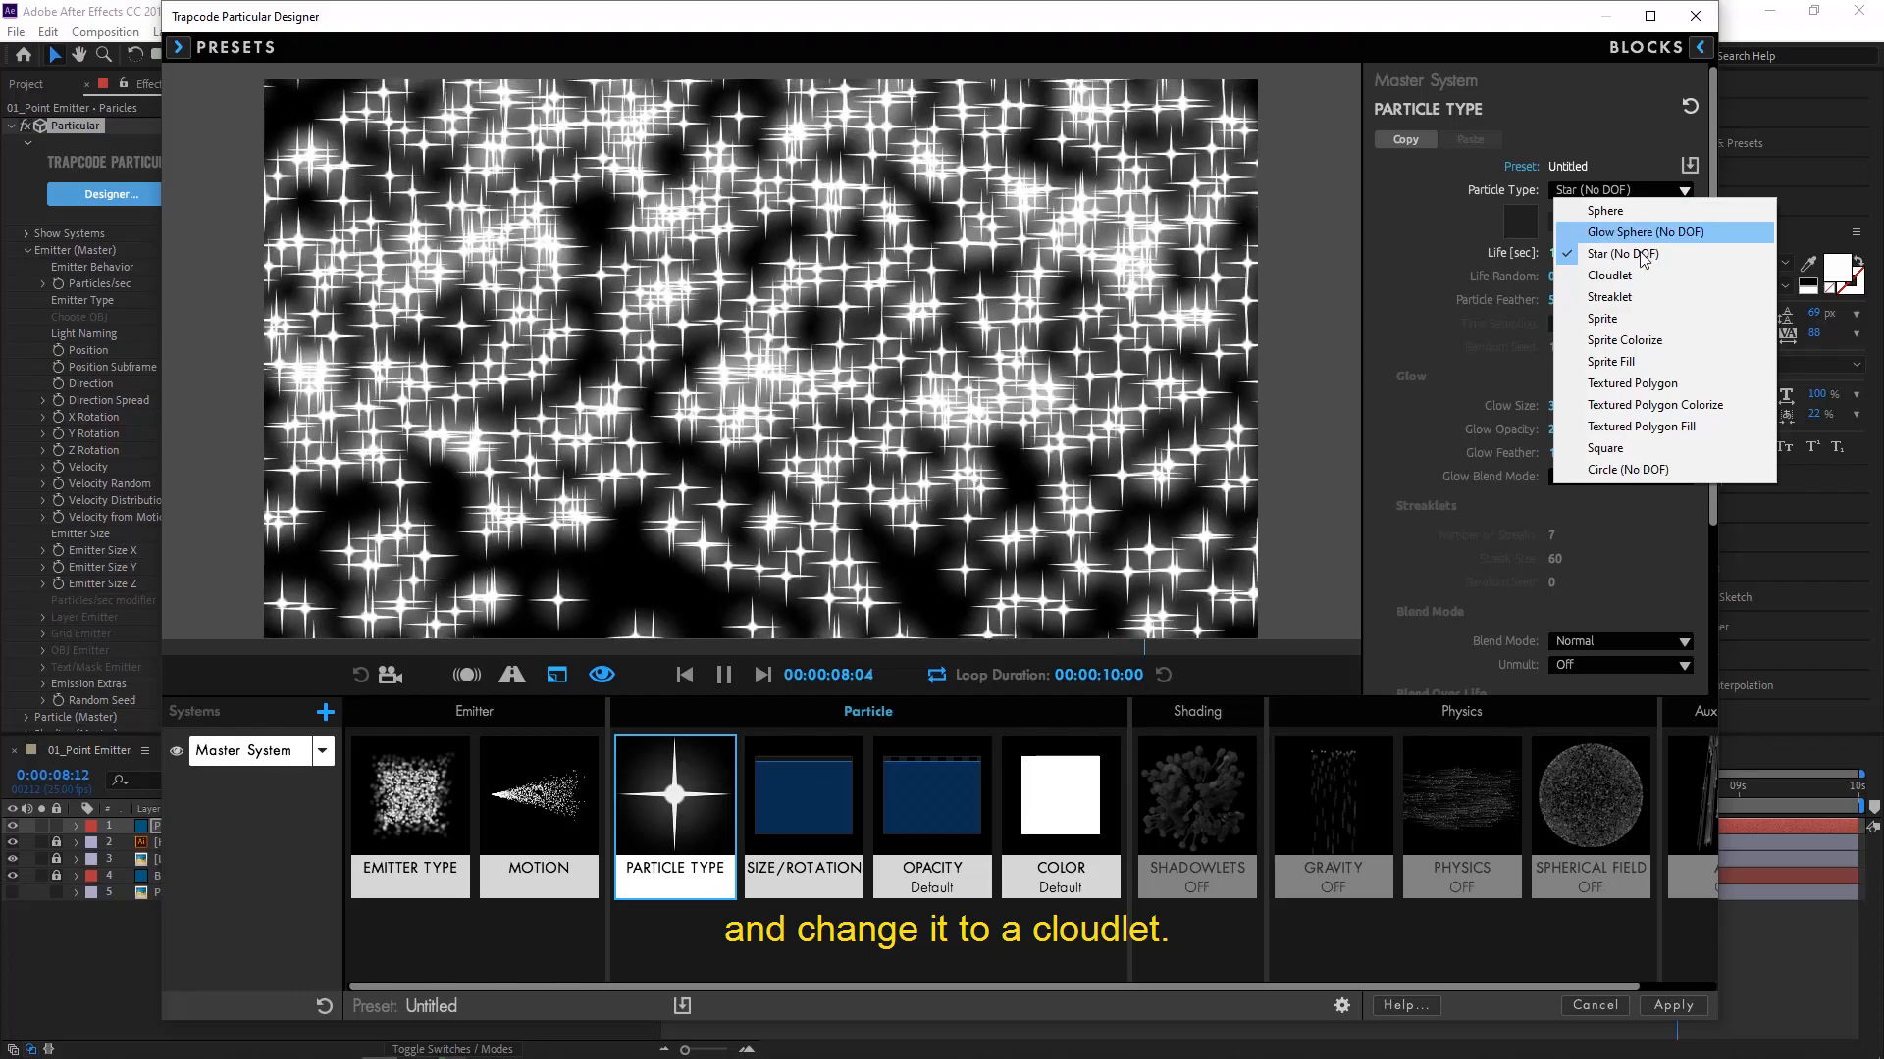
click(1633, 275)
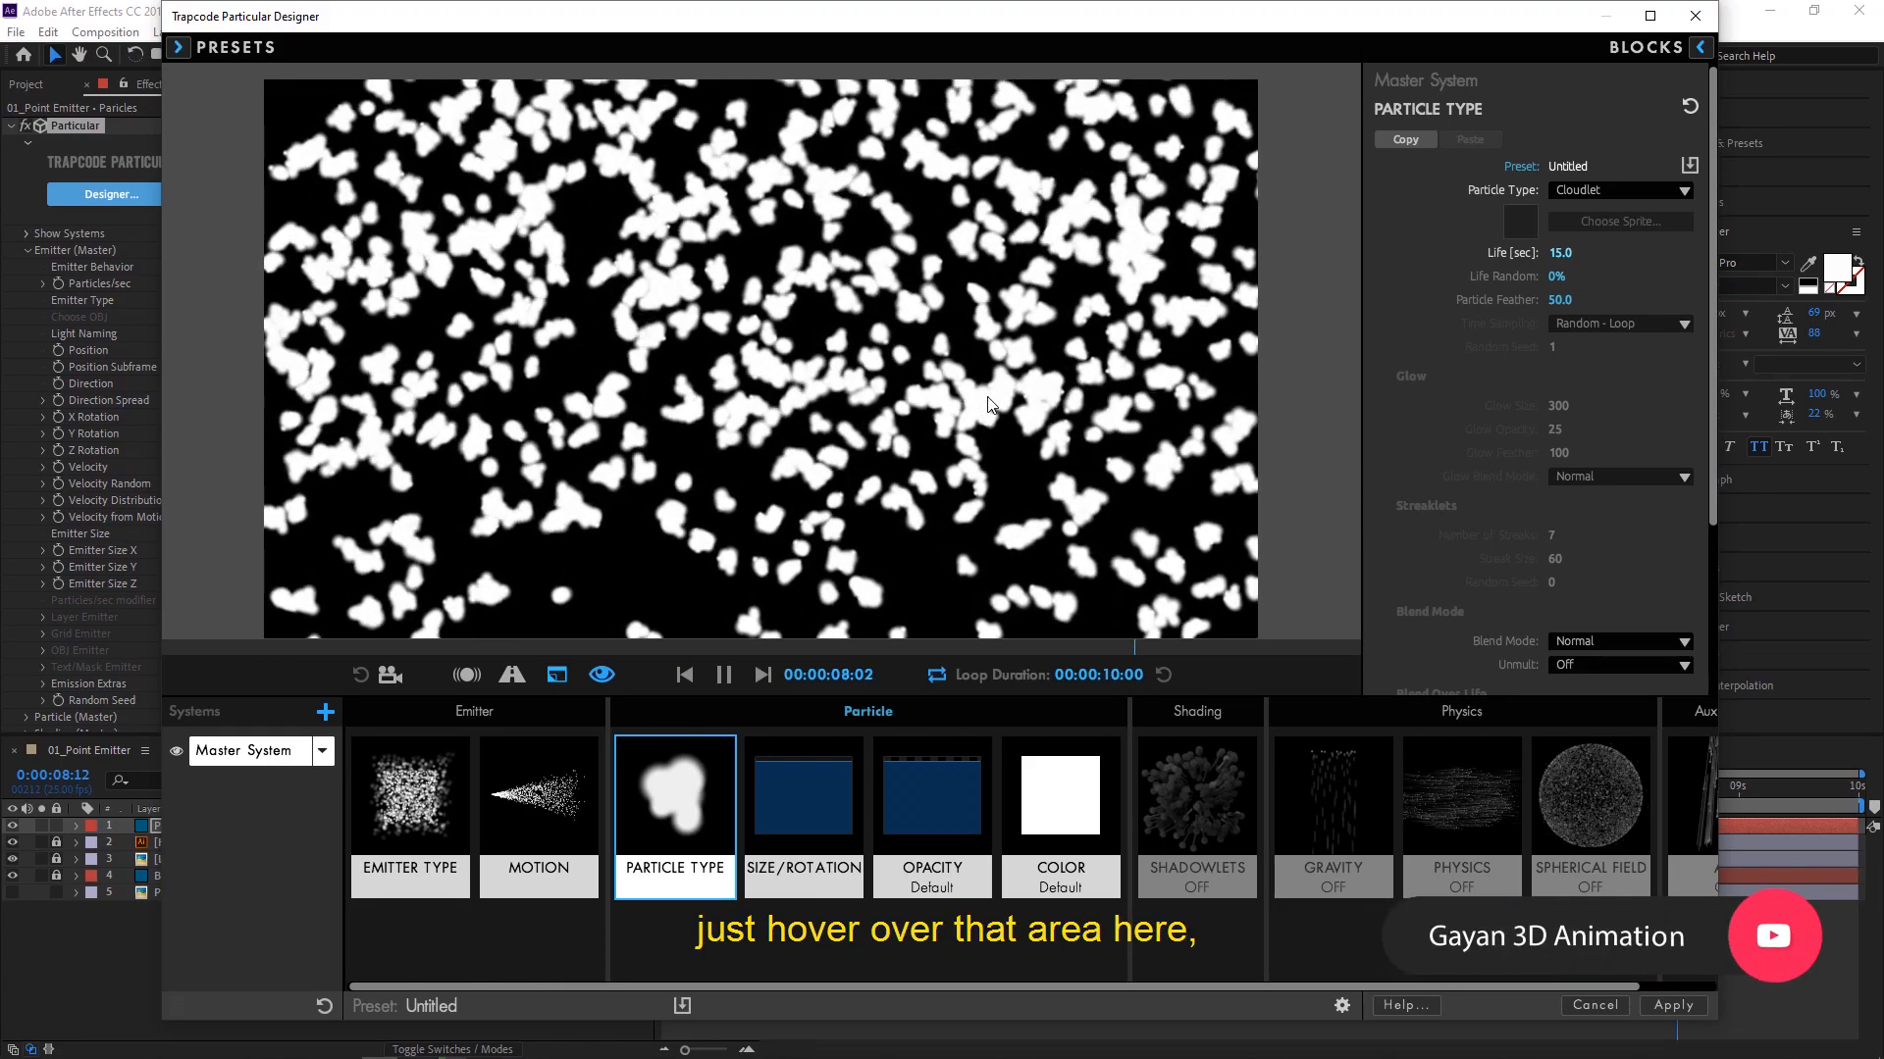
click(176, 47)
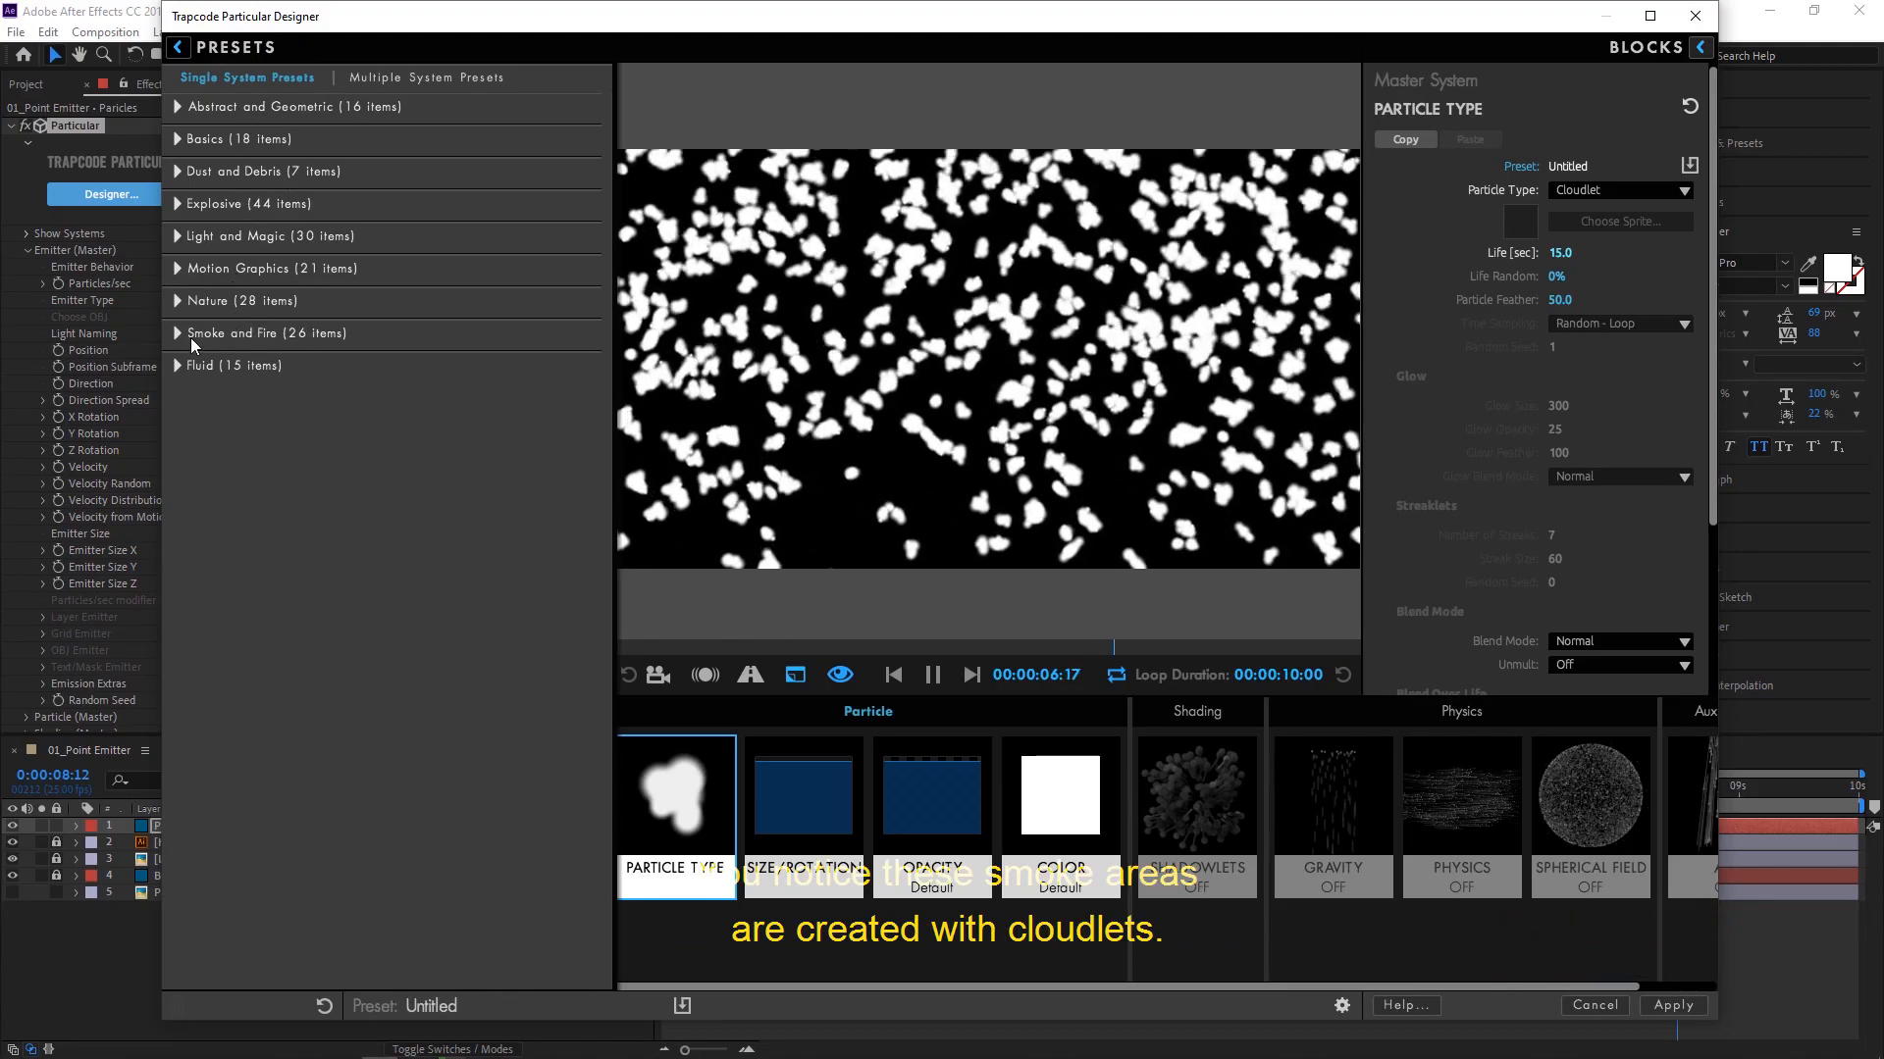
click(183, 333)
scroll(273, 679, down, 1)
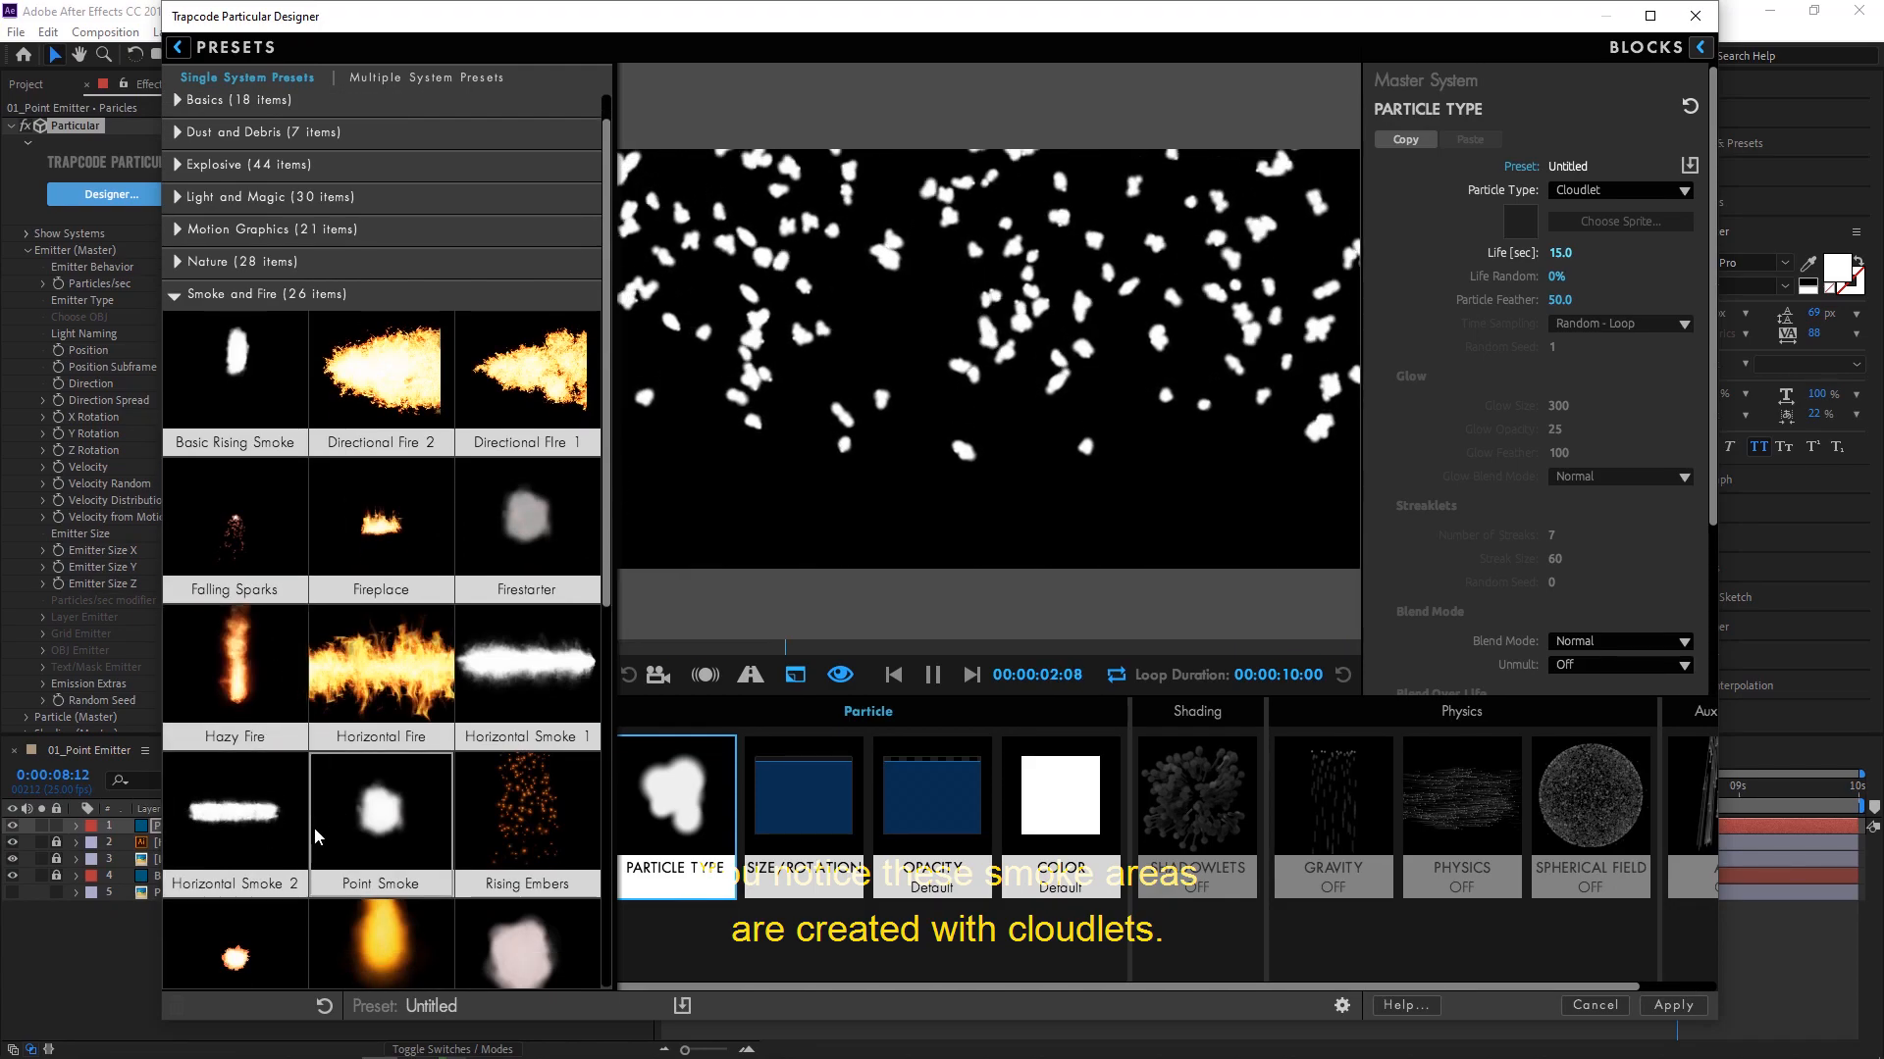
click(177, 46)
- Try the Streaklet particle type and browse the Light and Magic single-system presets for comparison
click(1617, 189)
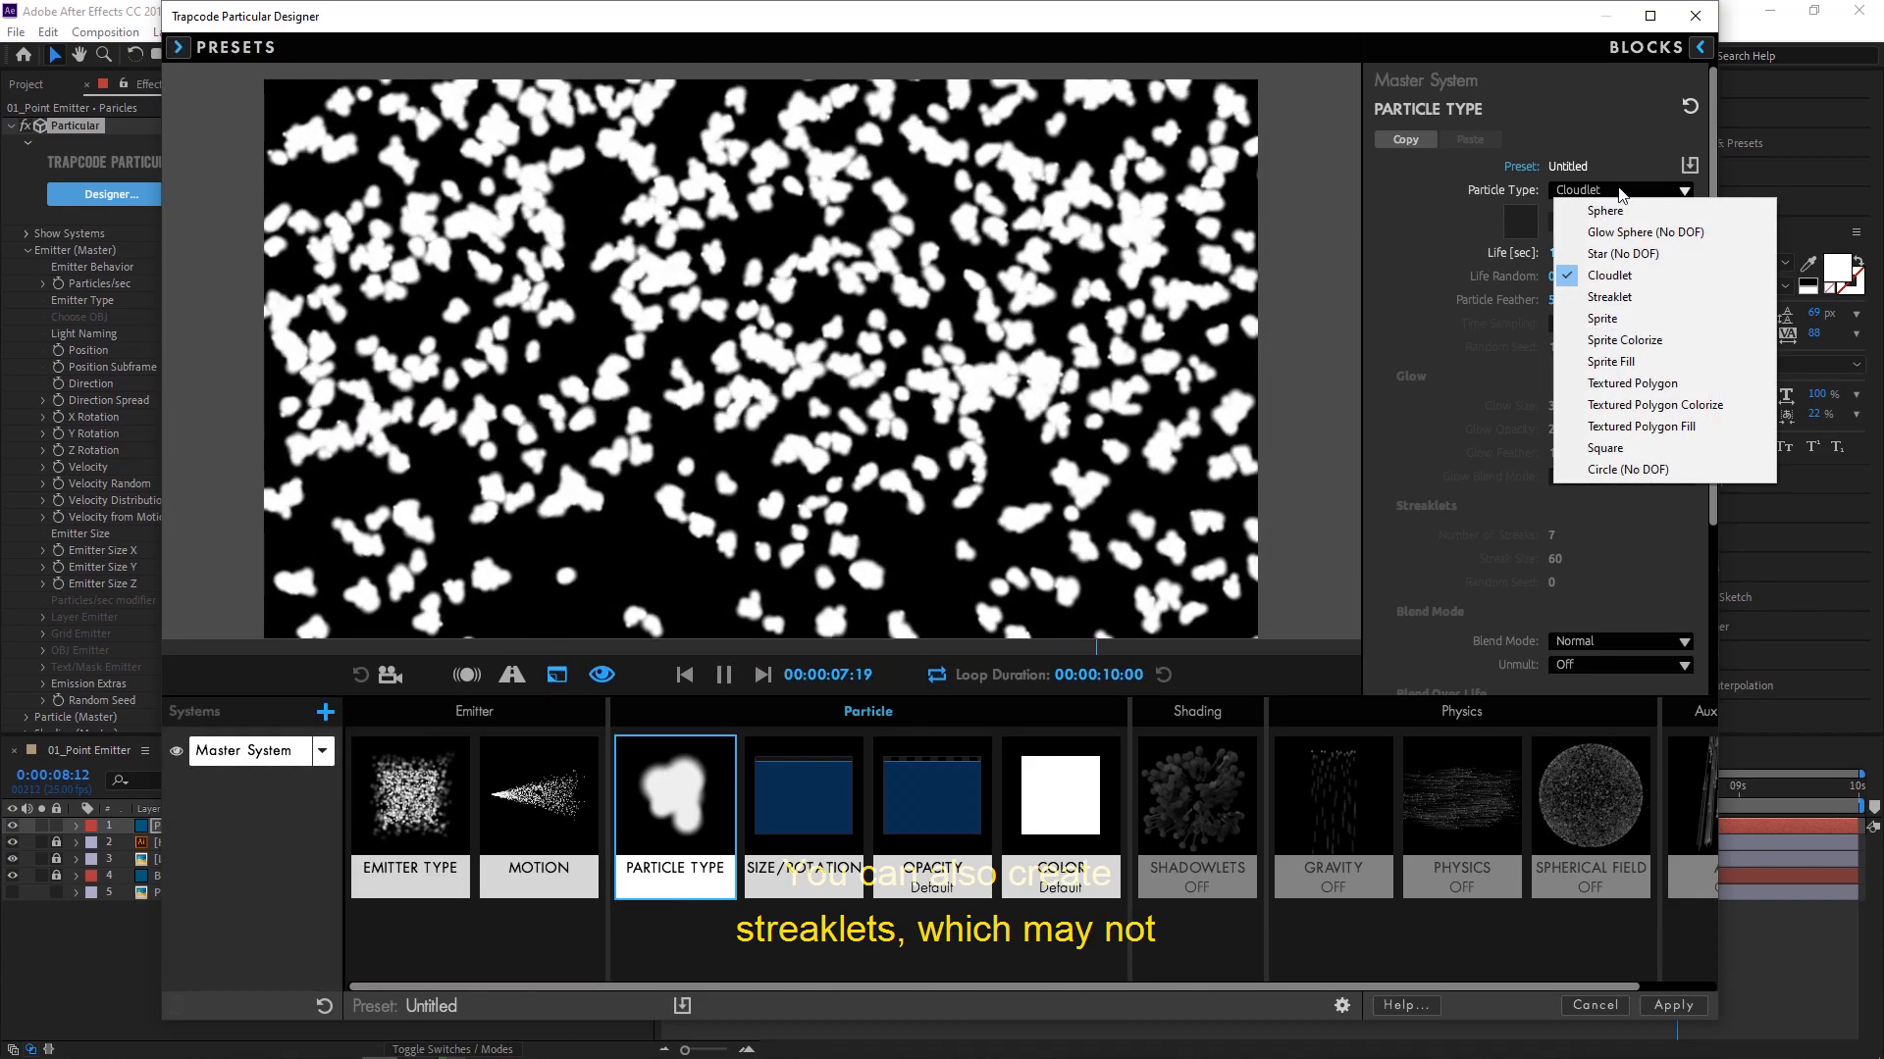
click(1622, 294)
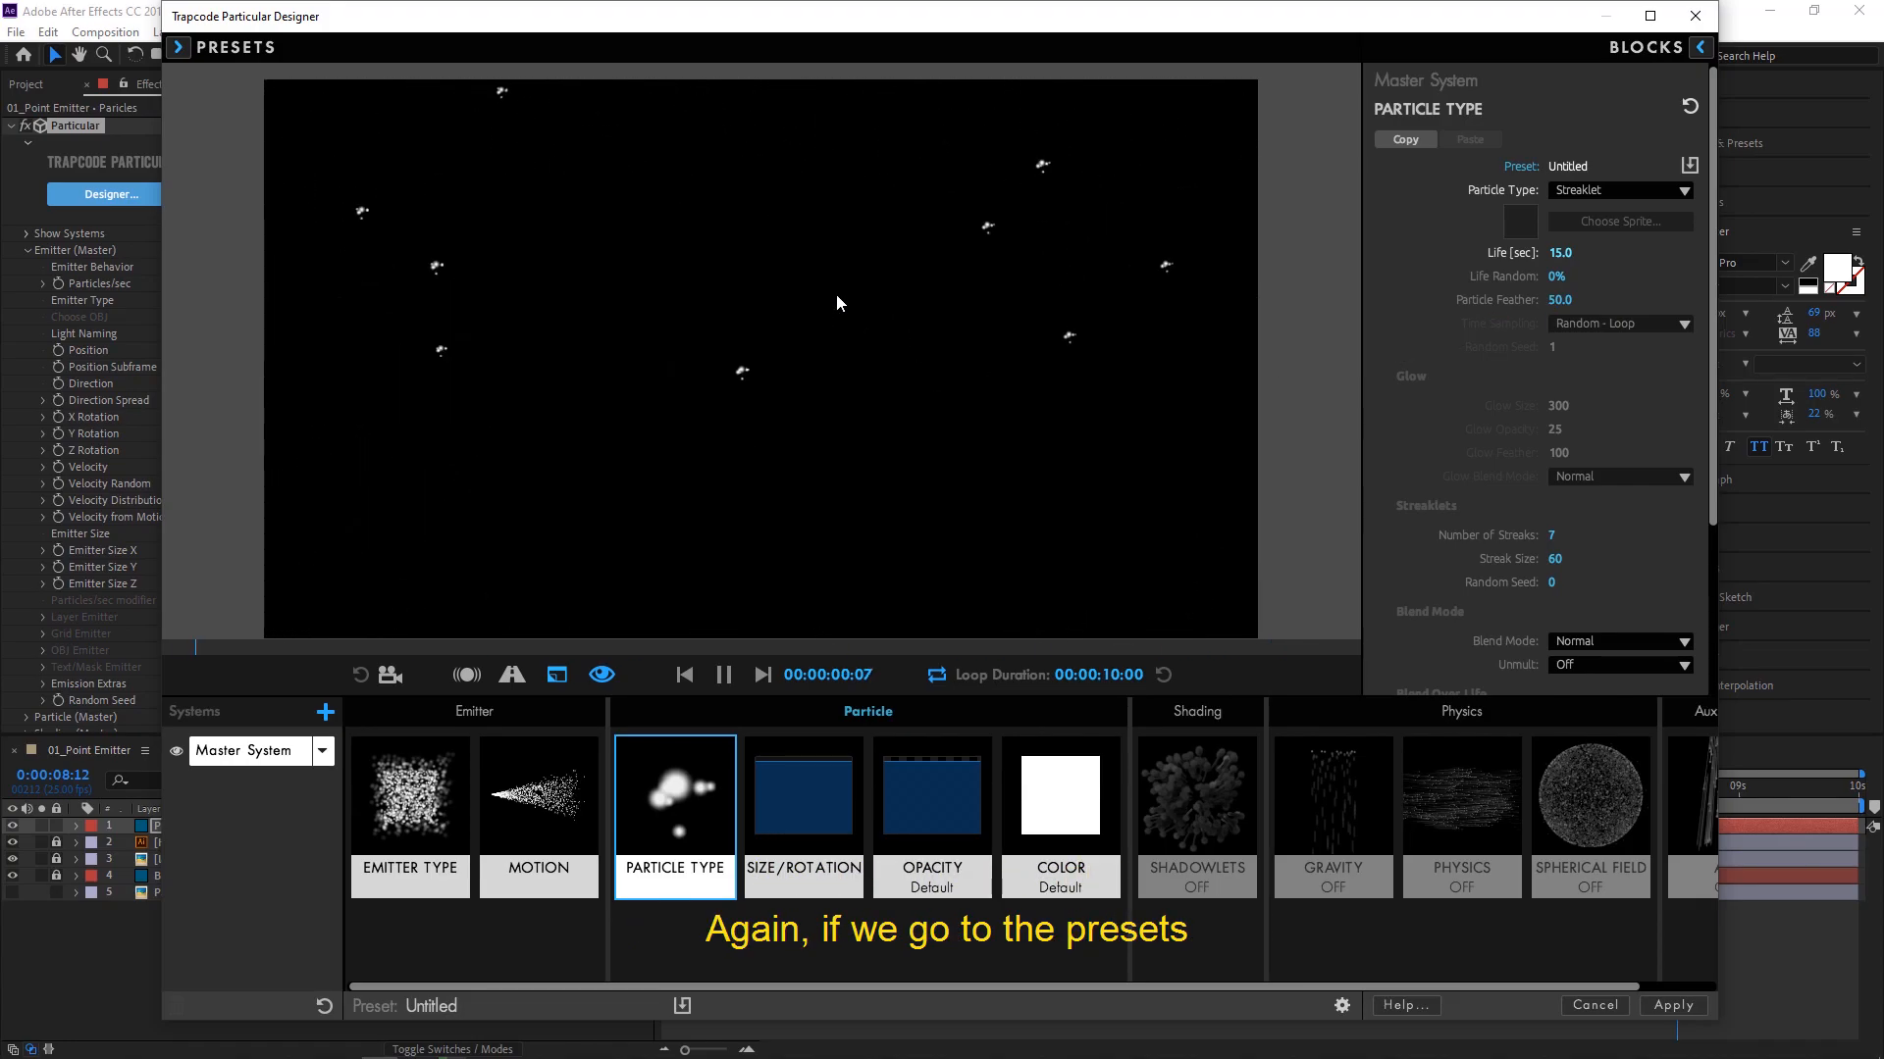
click(177, 48)
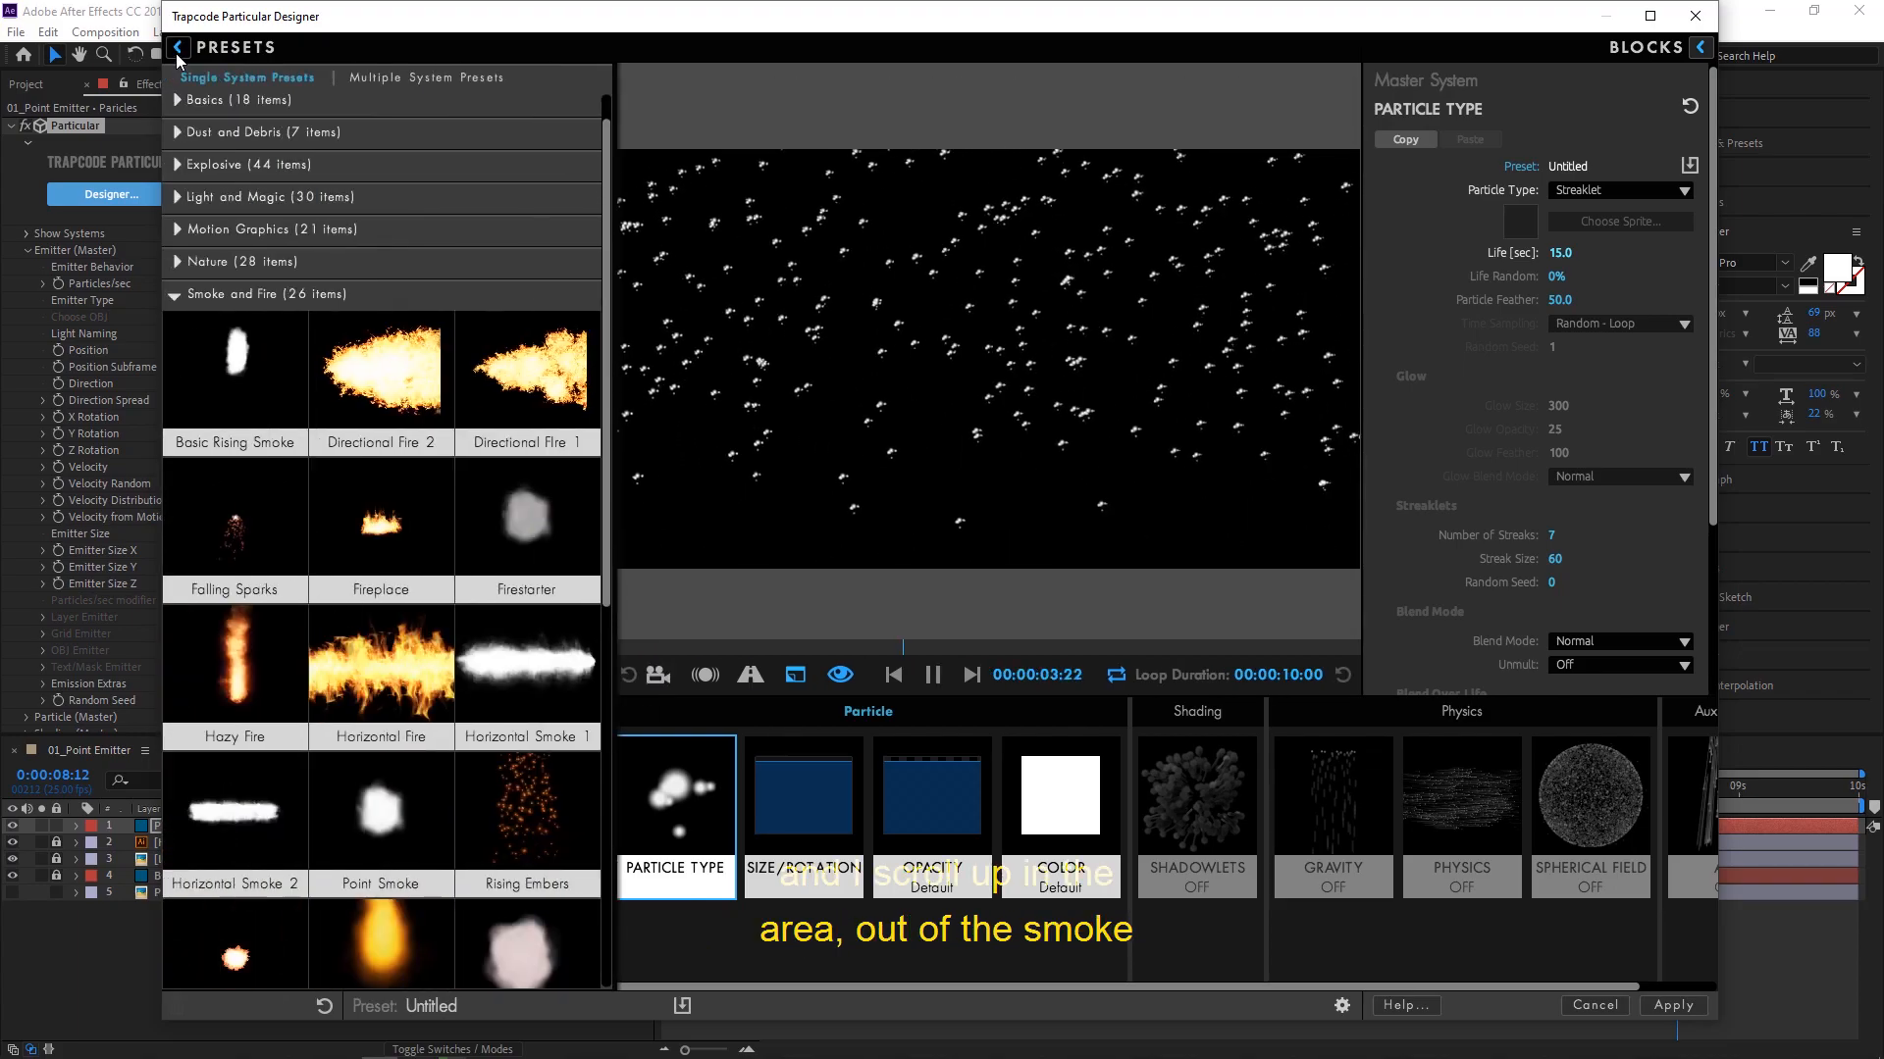
scroll(376, 292, down, 2)
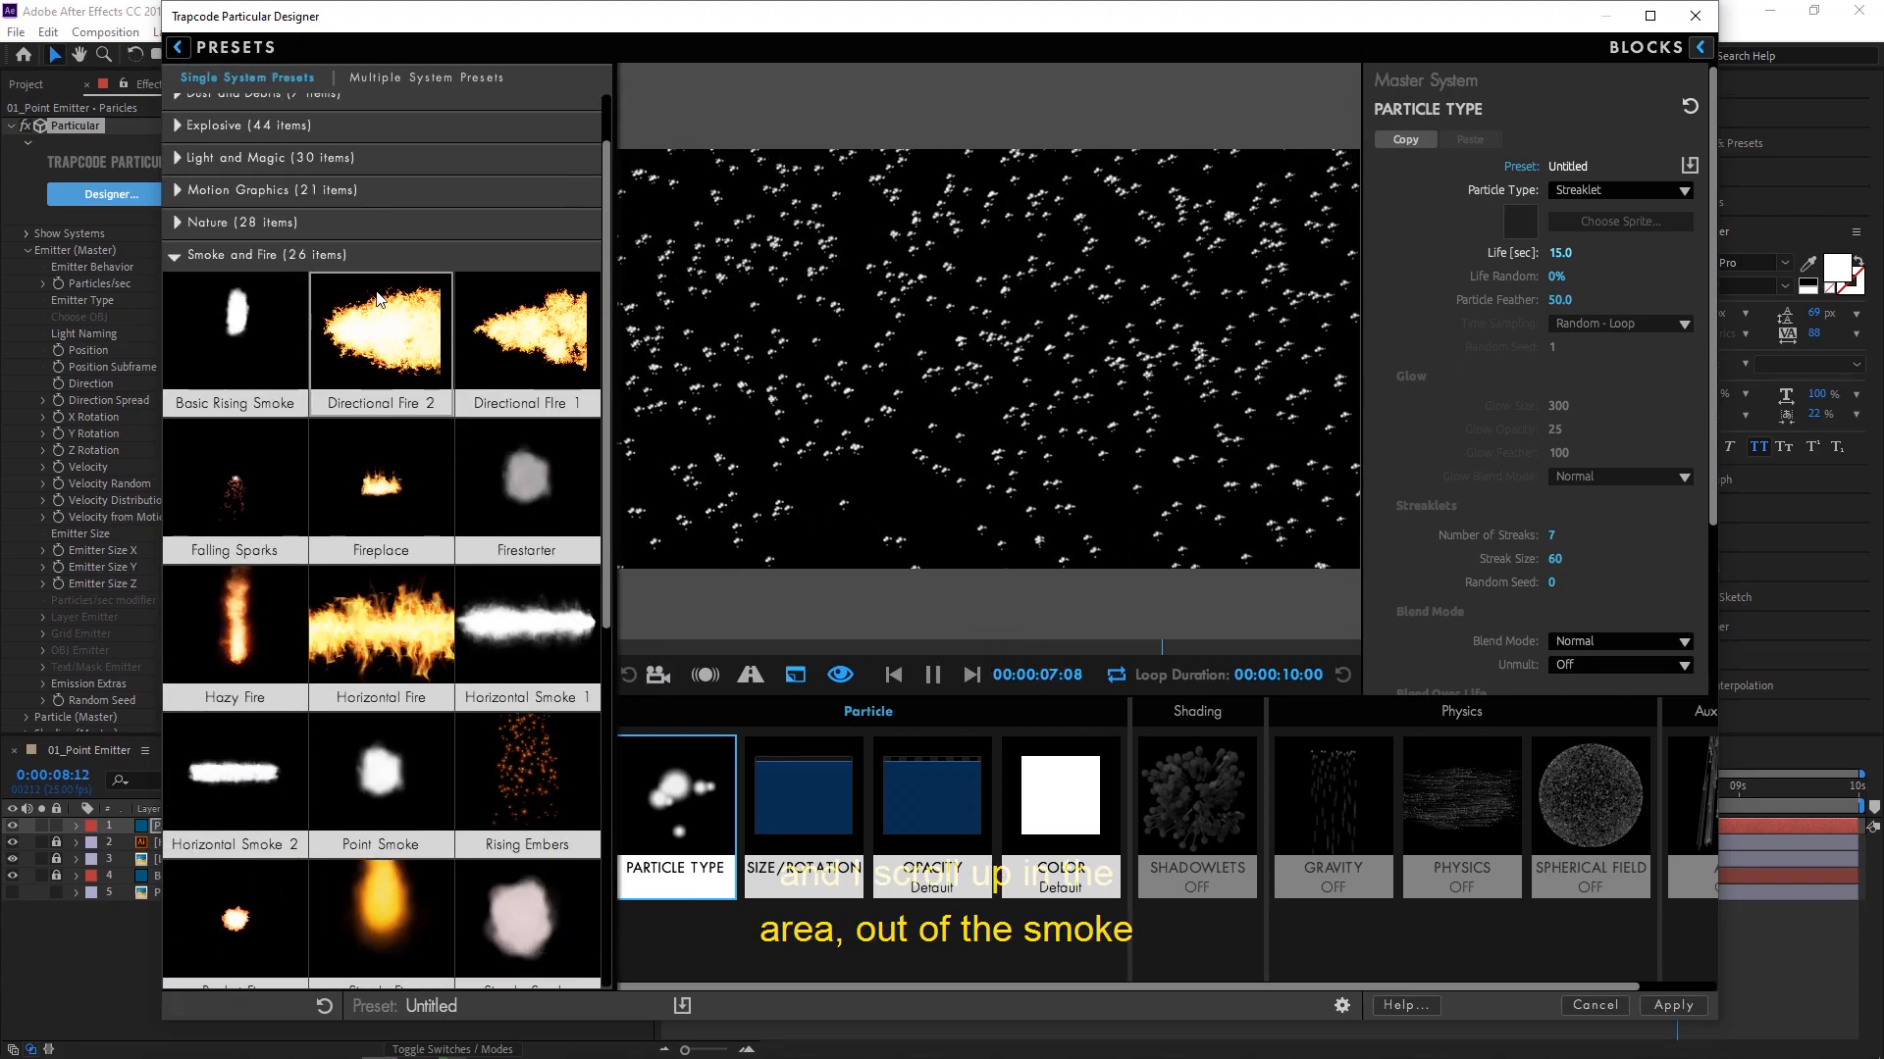
scroll(376, 292, up, 2)
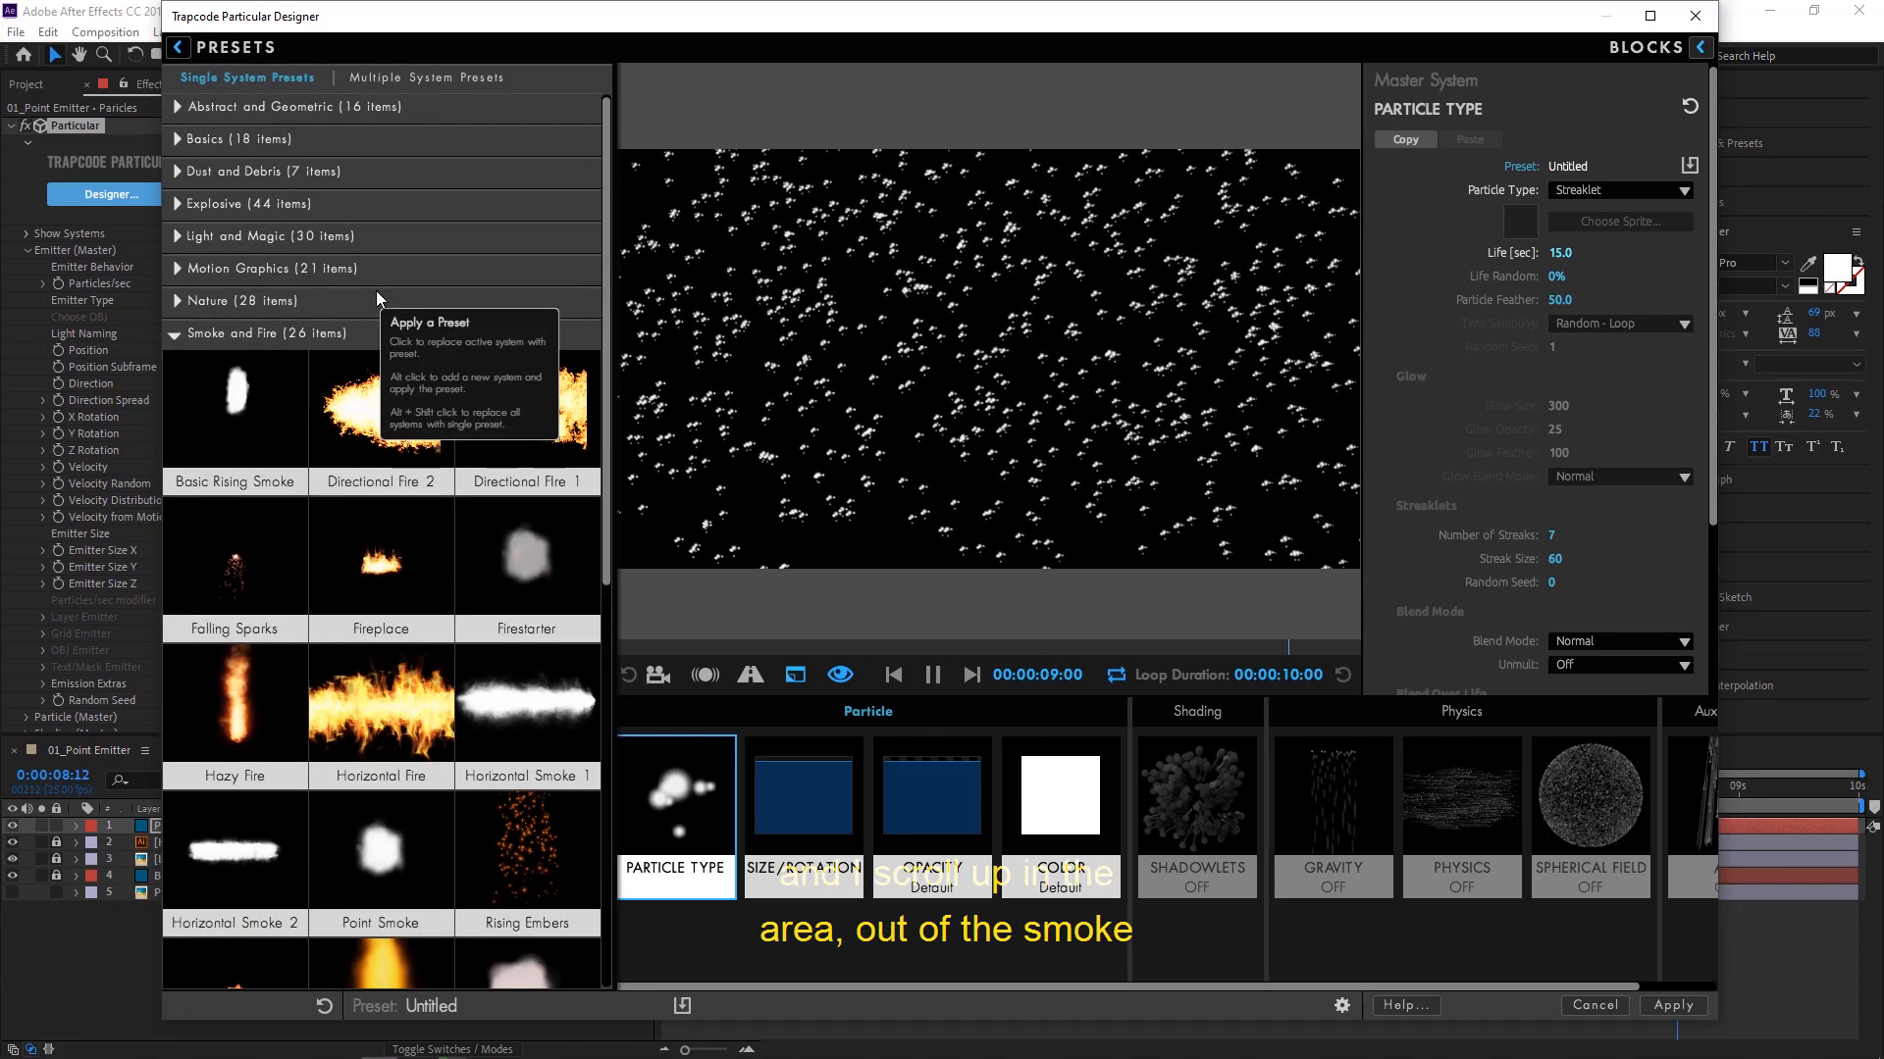
click(178, 337)
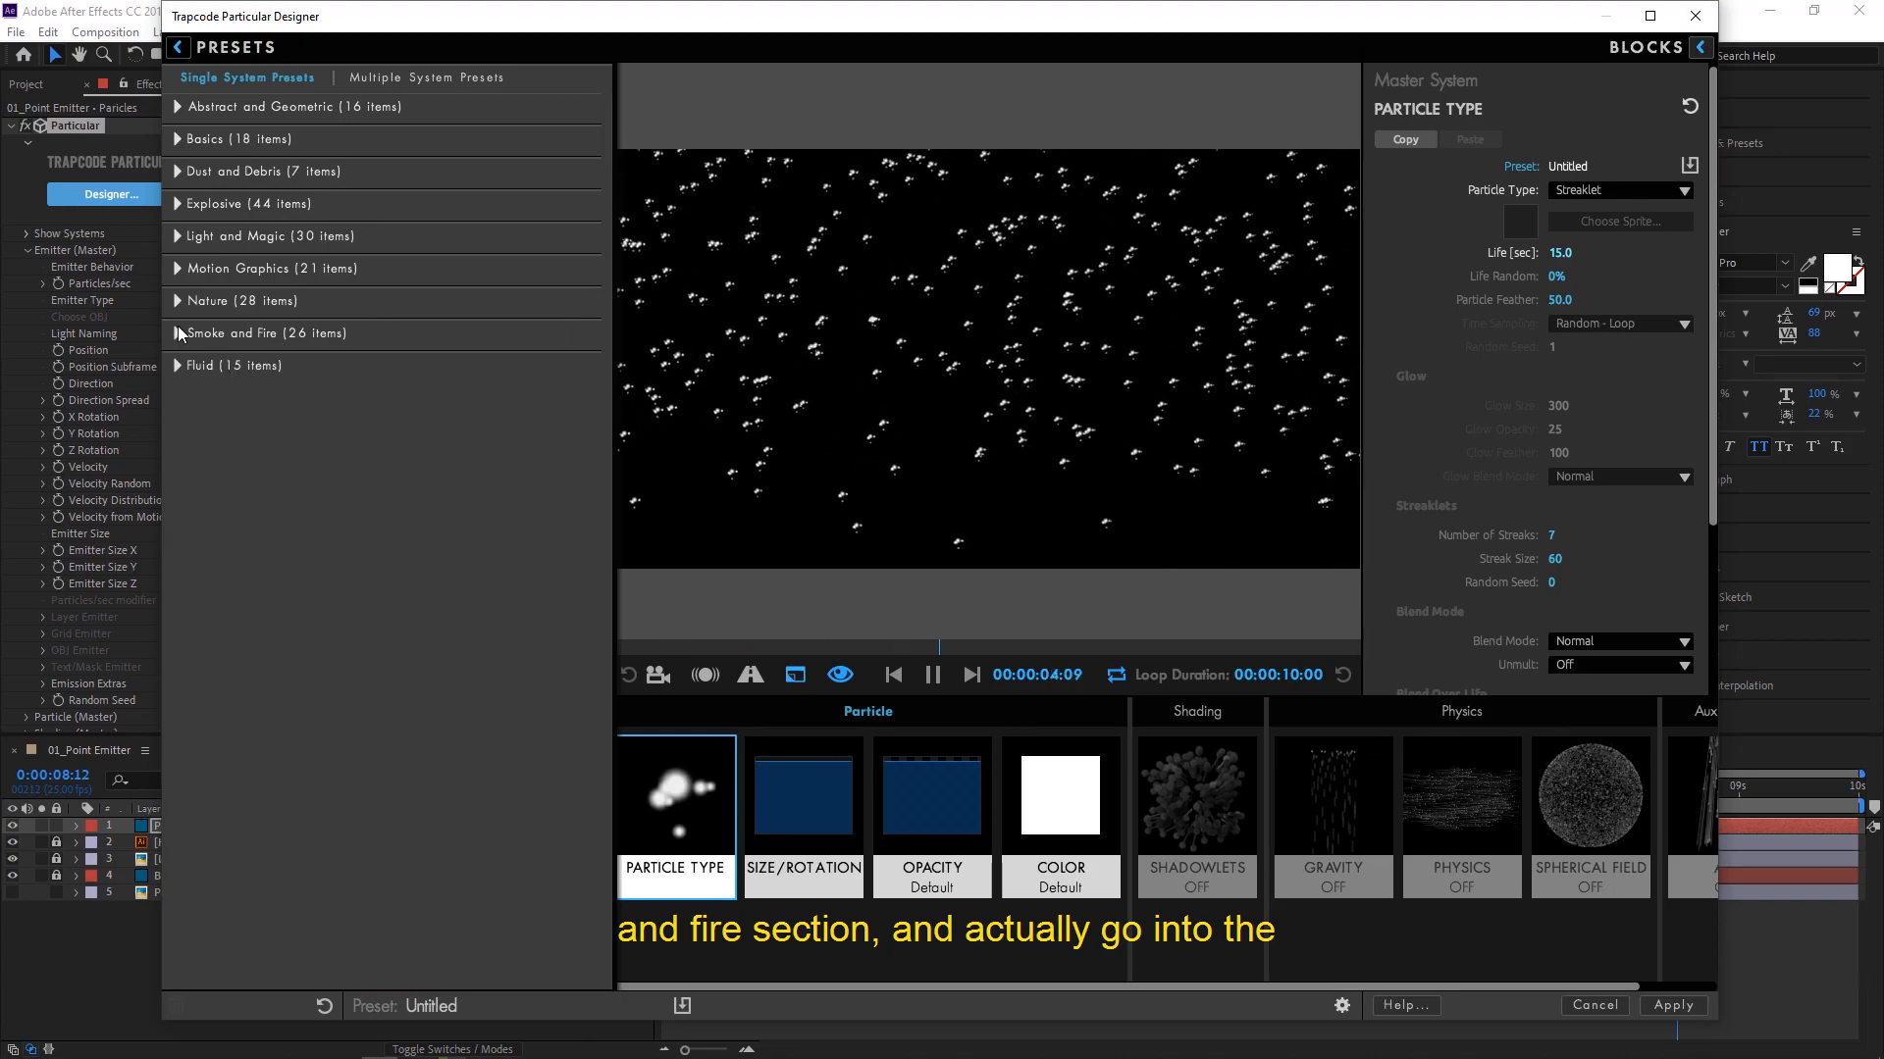
click(178, 238)
scroll(419, 423, down, 3)
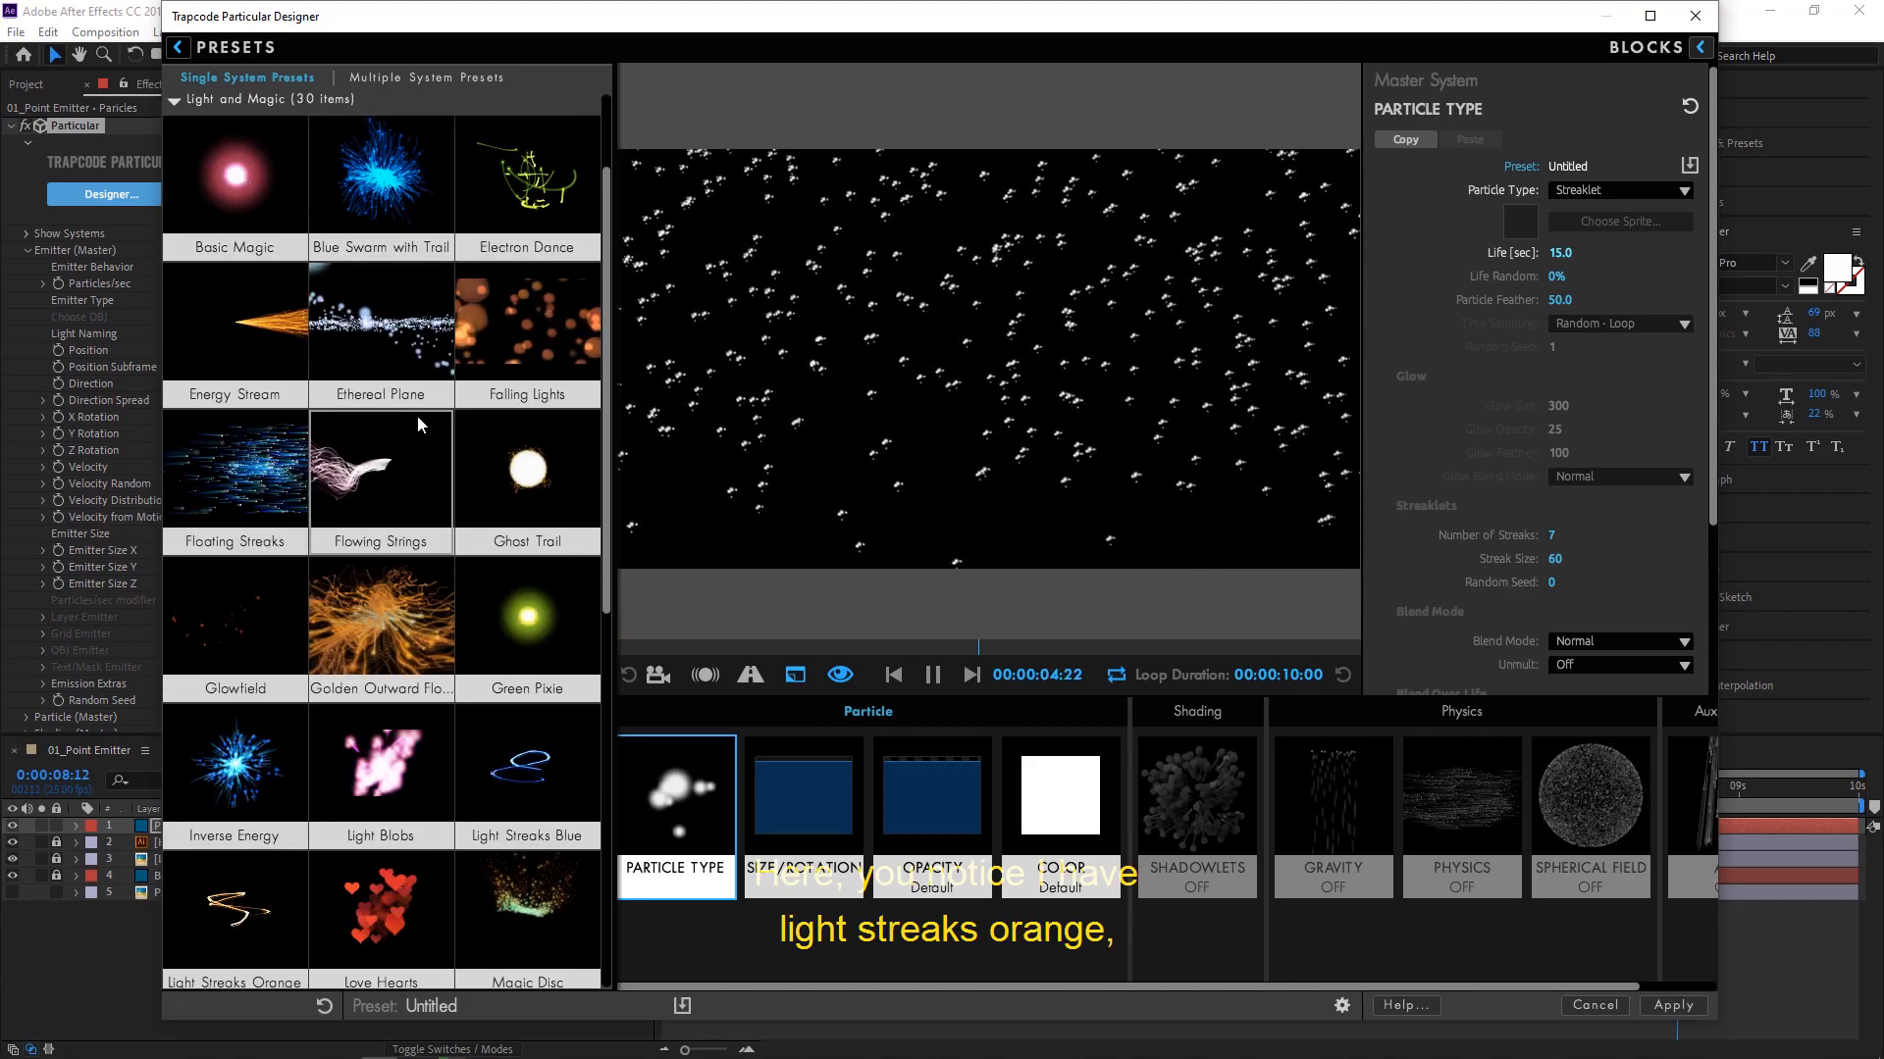
scroll(419, 423, down, 5)
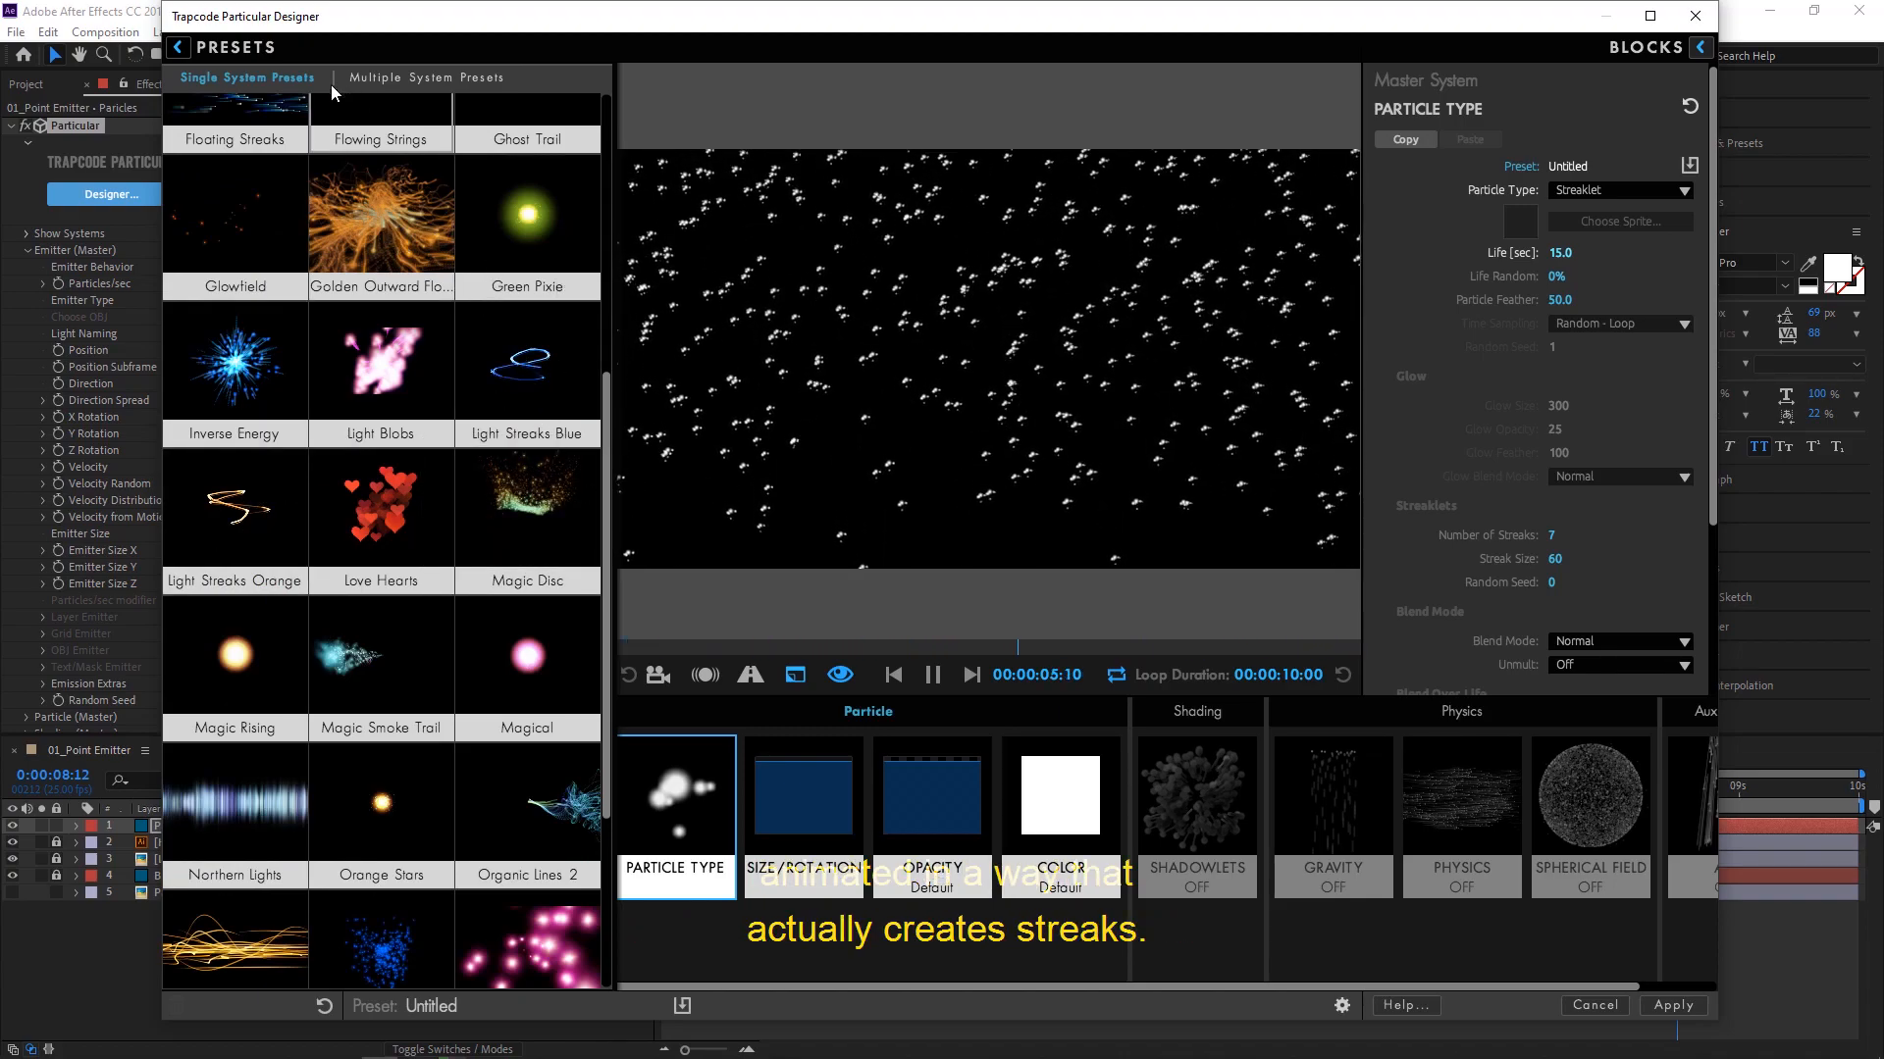
click(177, 47)
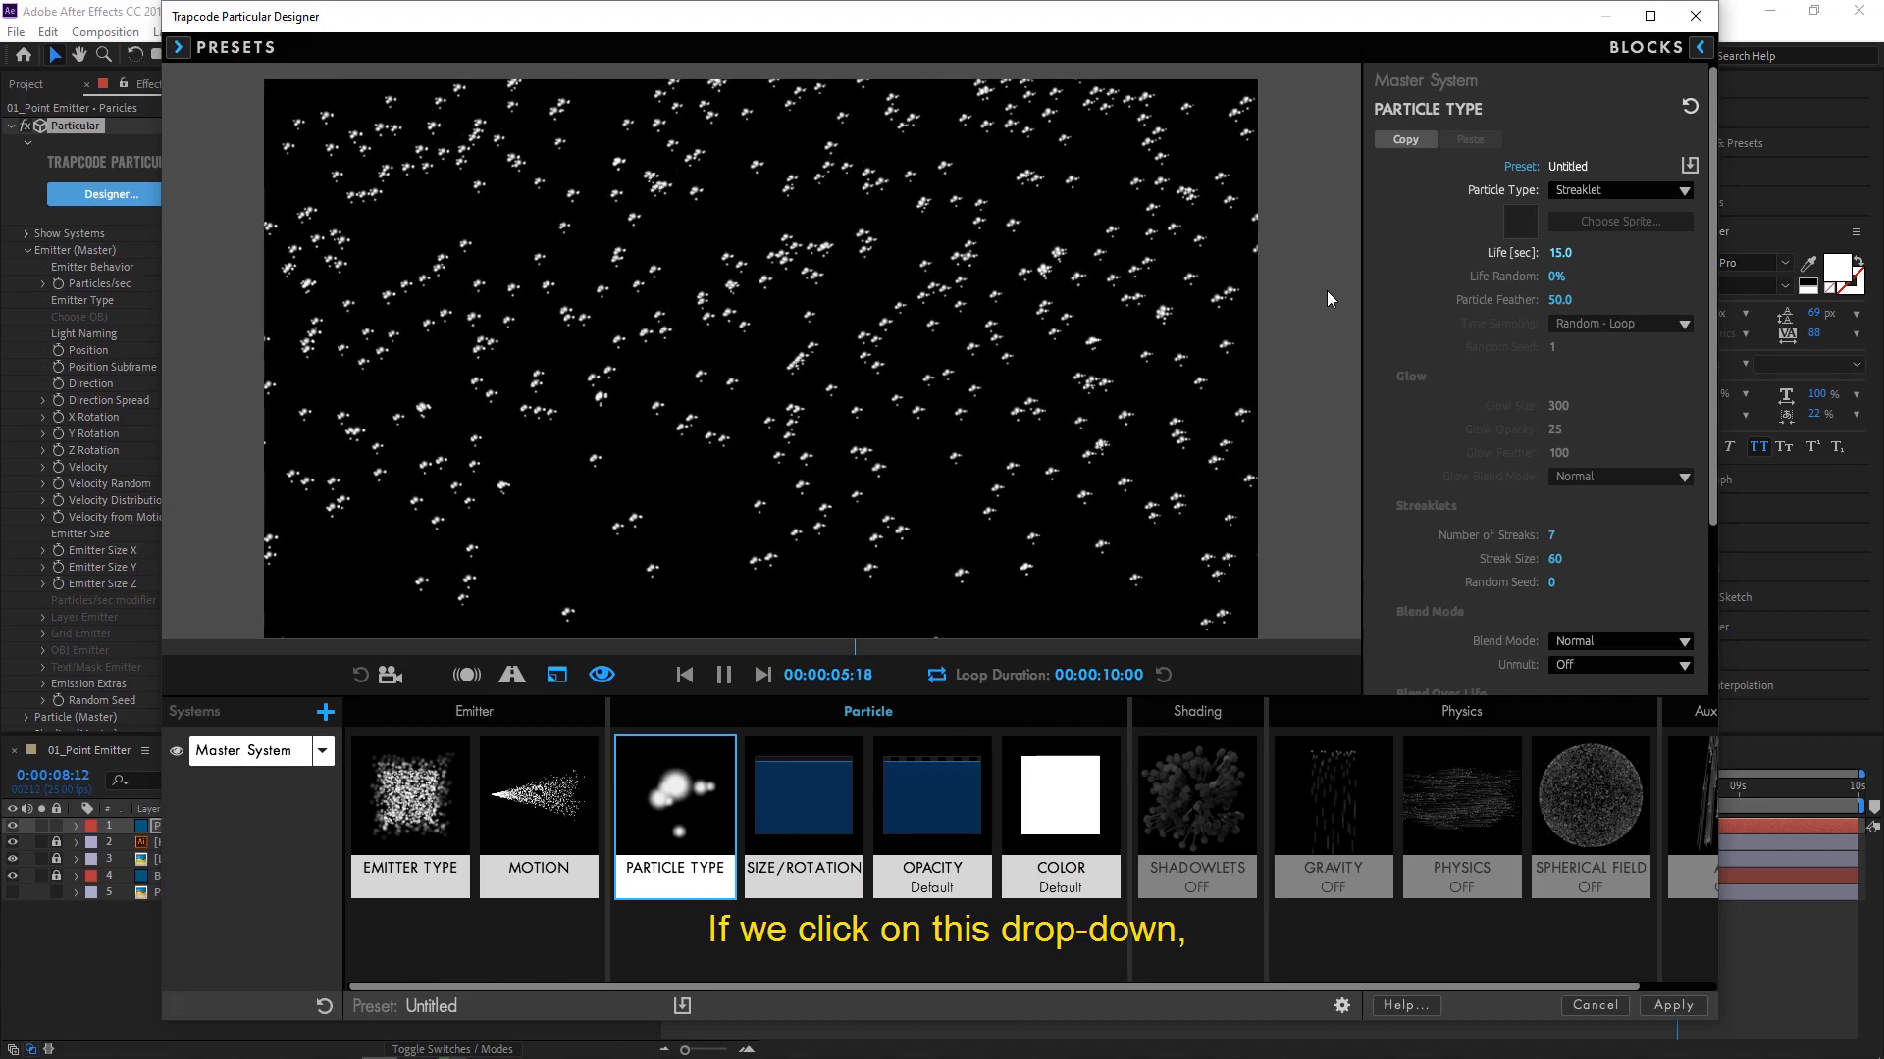
- Change the particle type to Sprite using the Chevron Basic 2D shape, with time sampling set to Current Frame - Freeze
click(1603, 190)
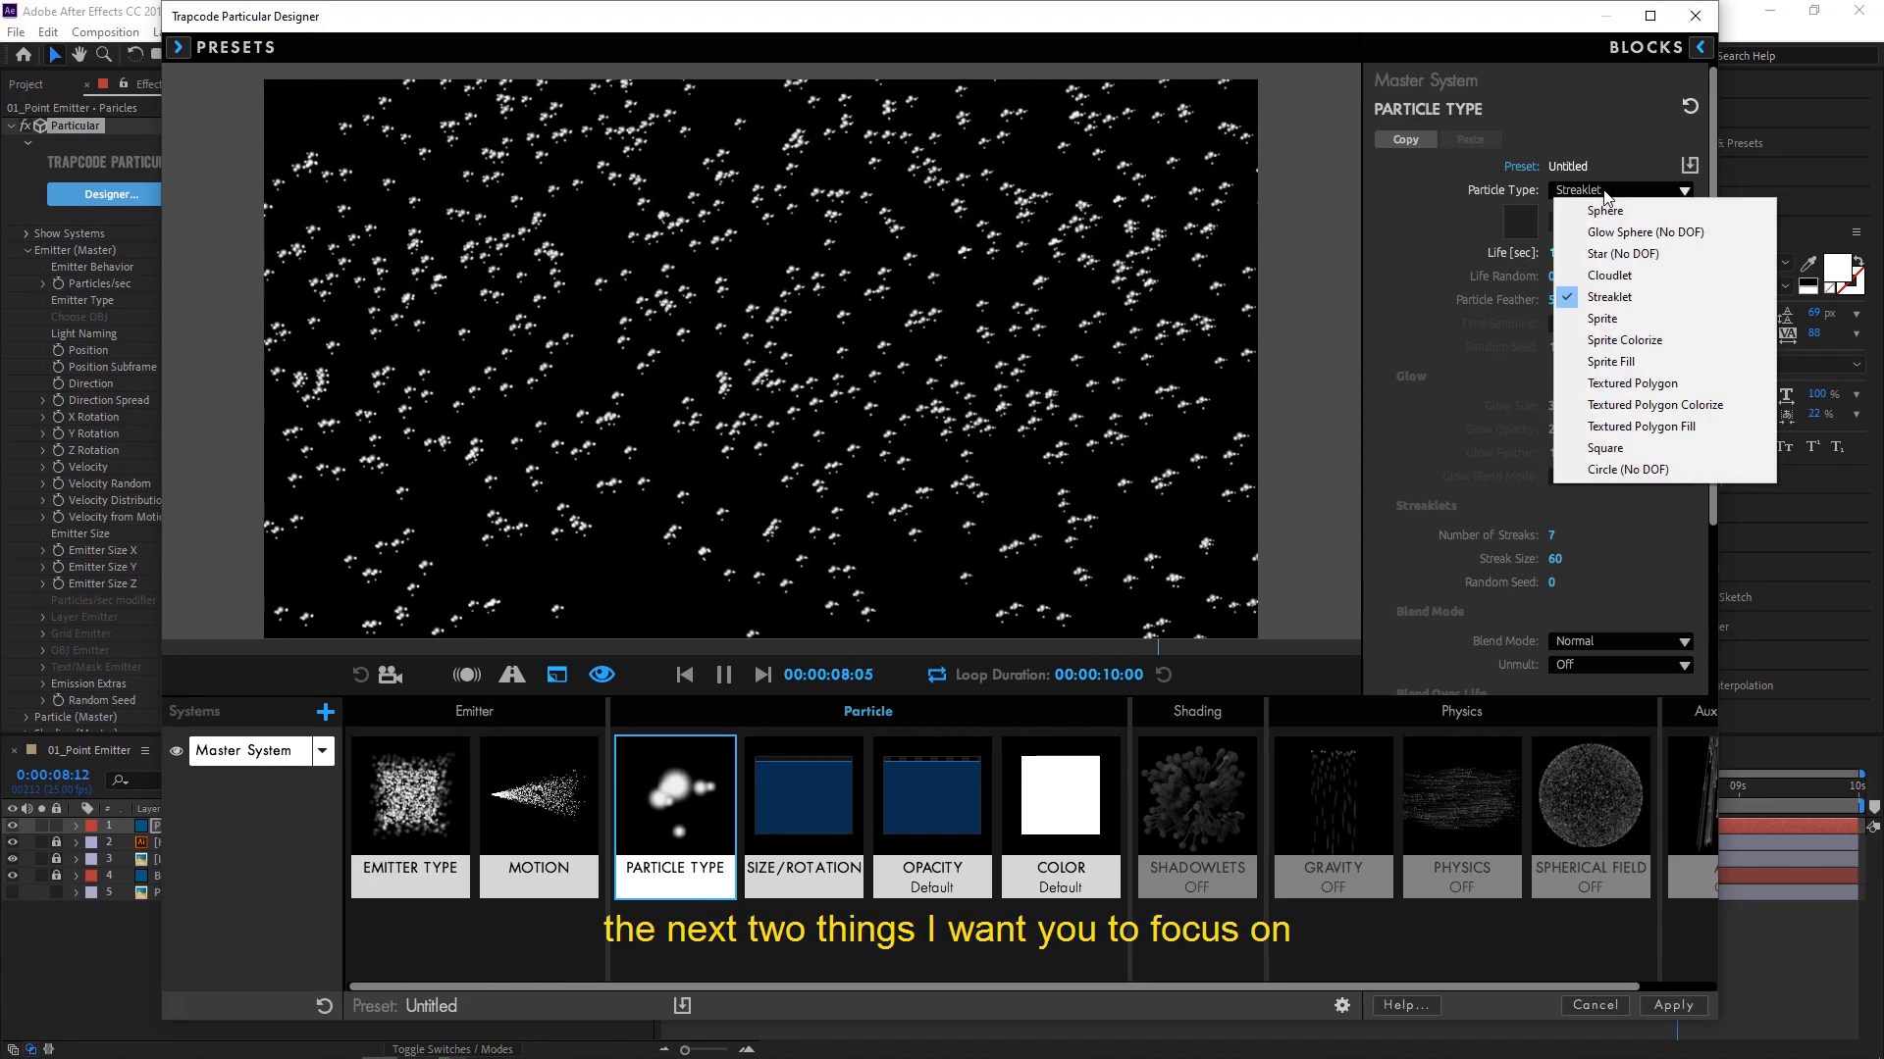
click(1629, 321)
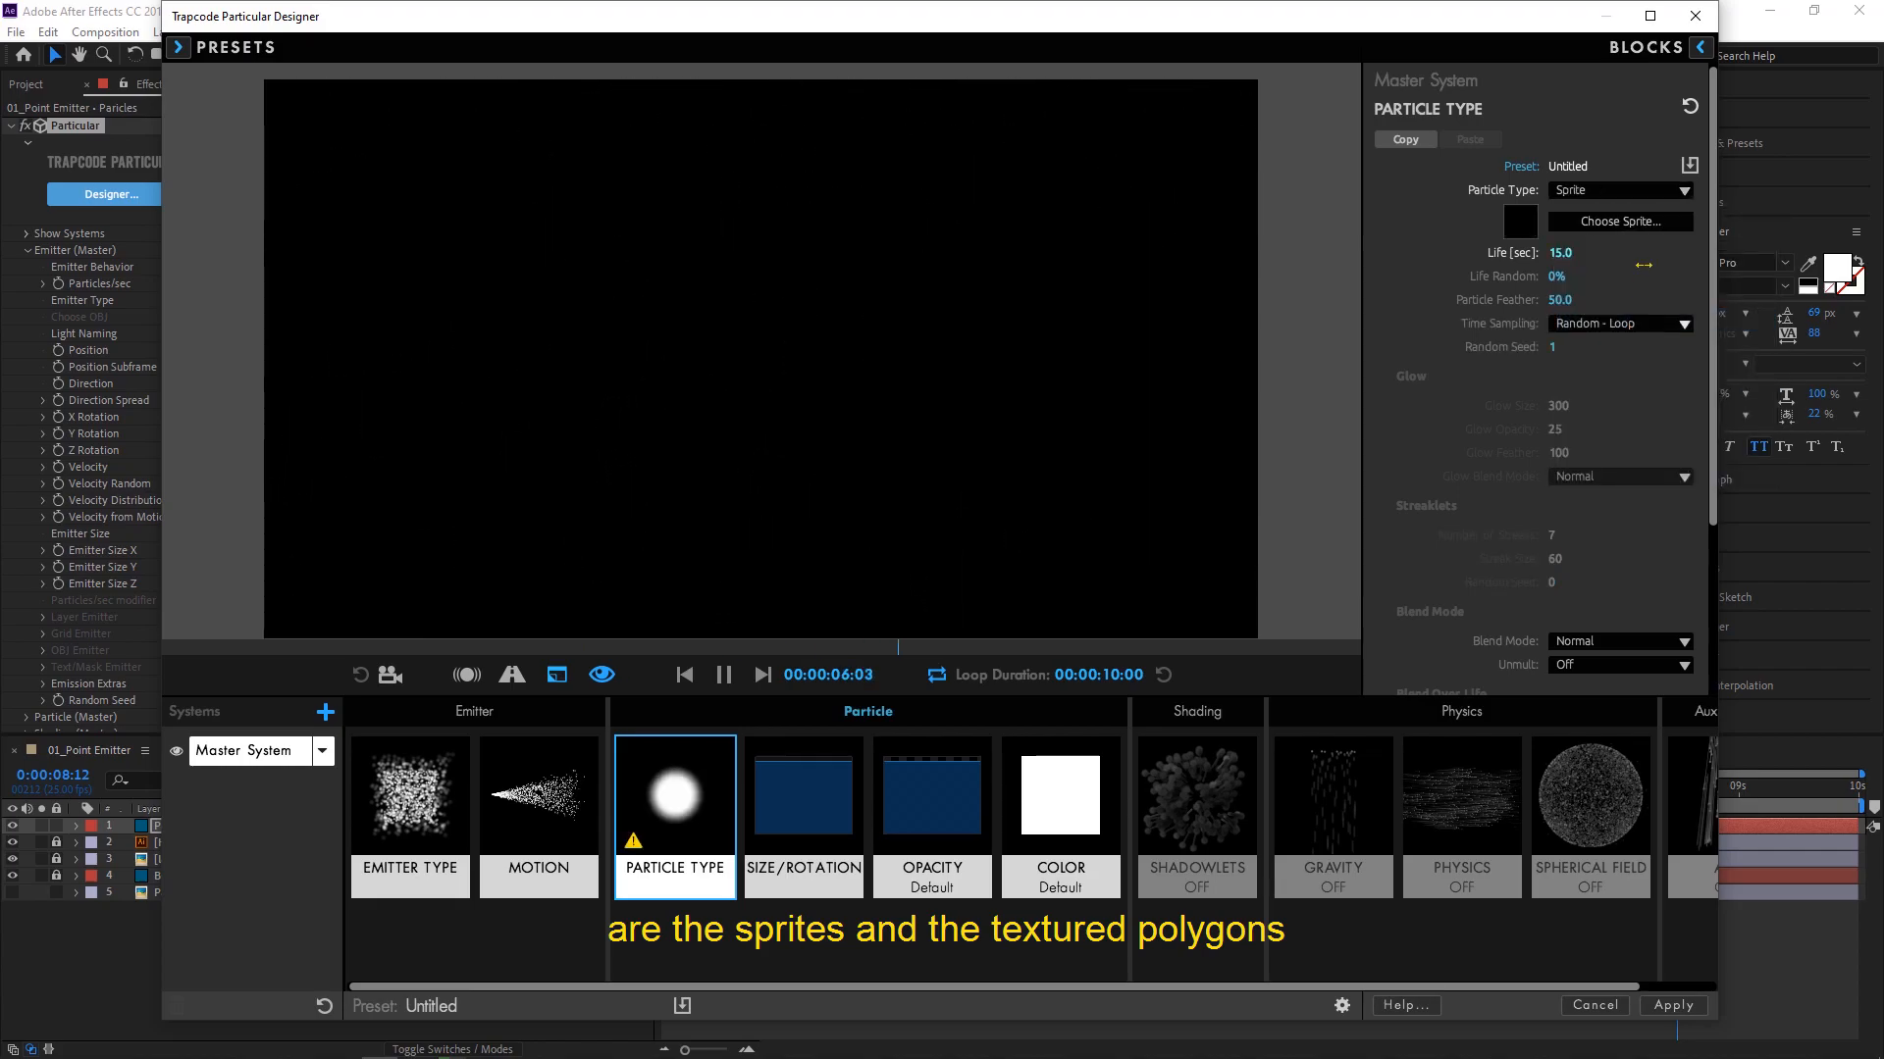
click(1638, 192)
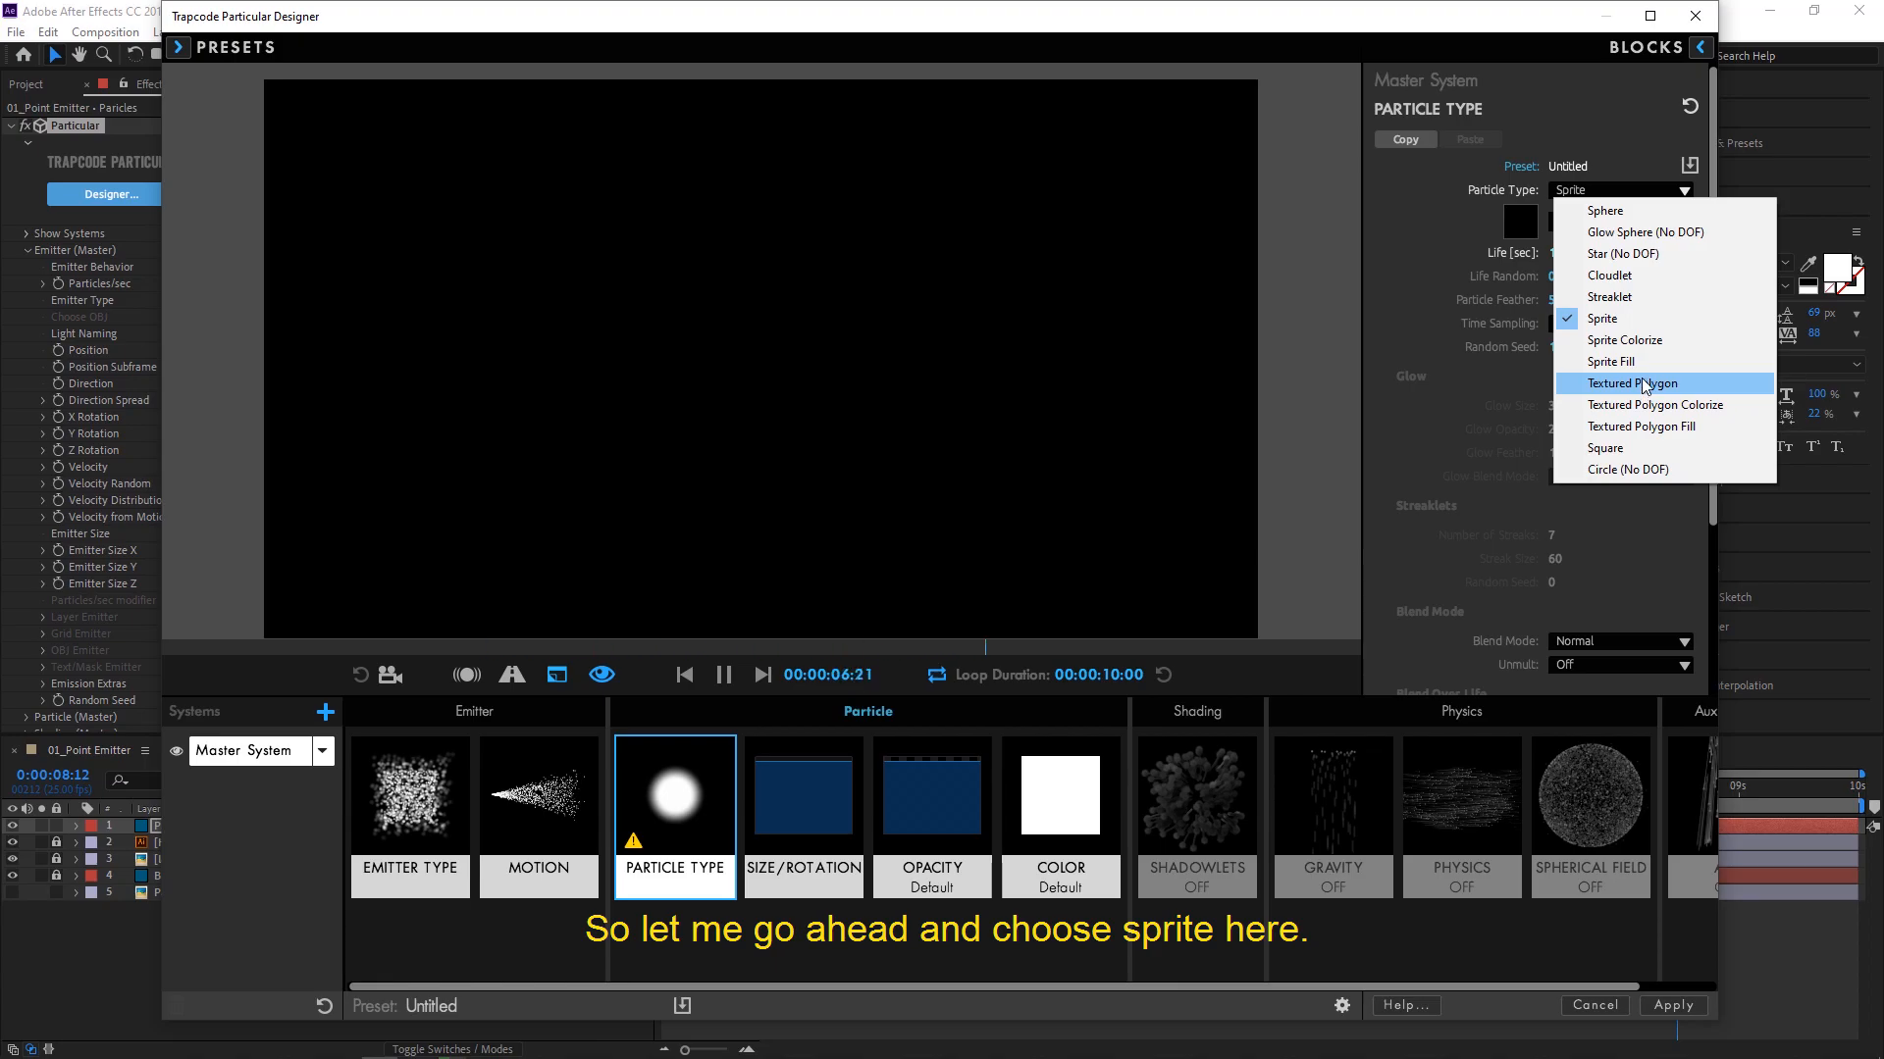
click(1617, 322)
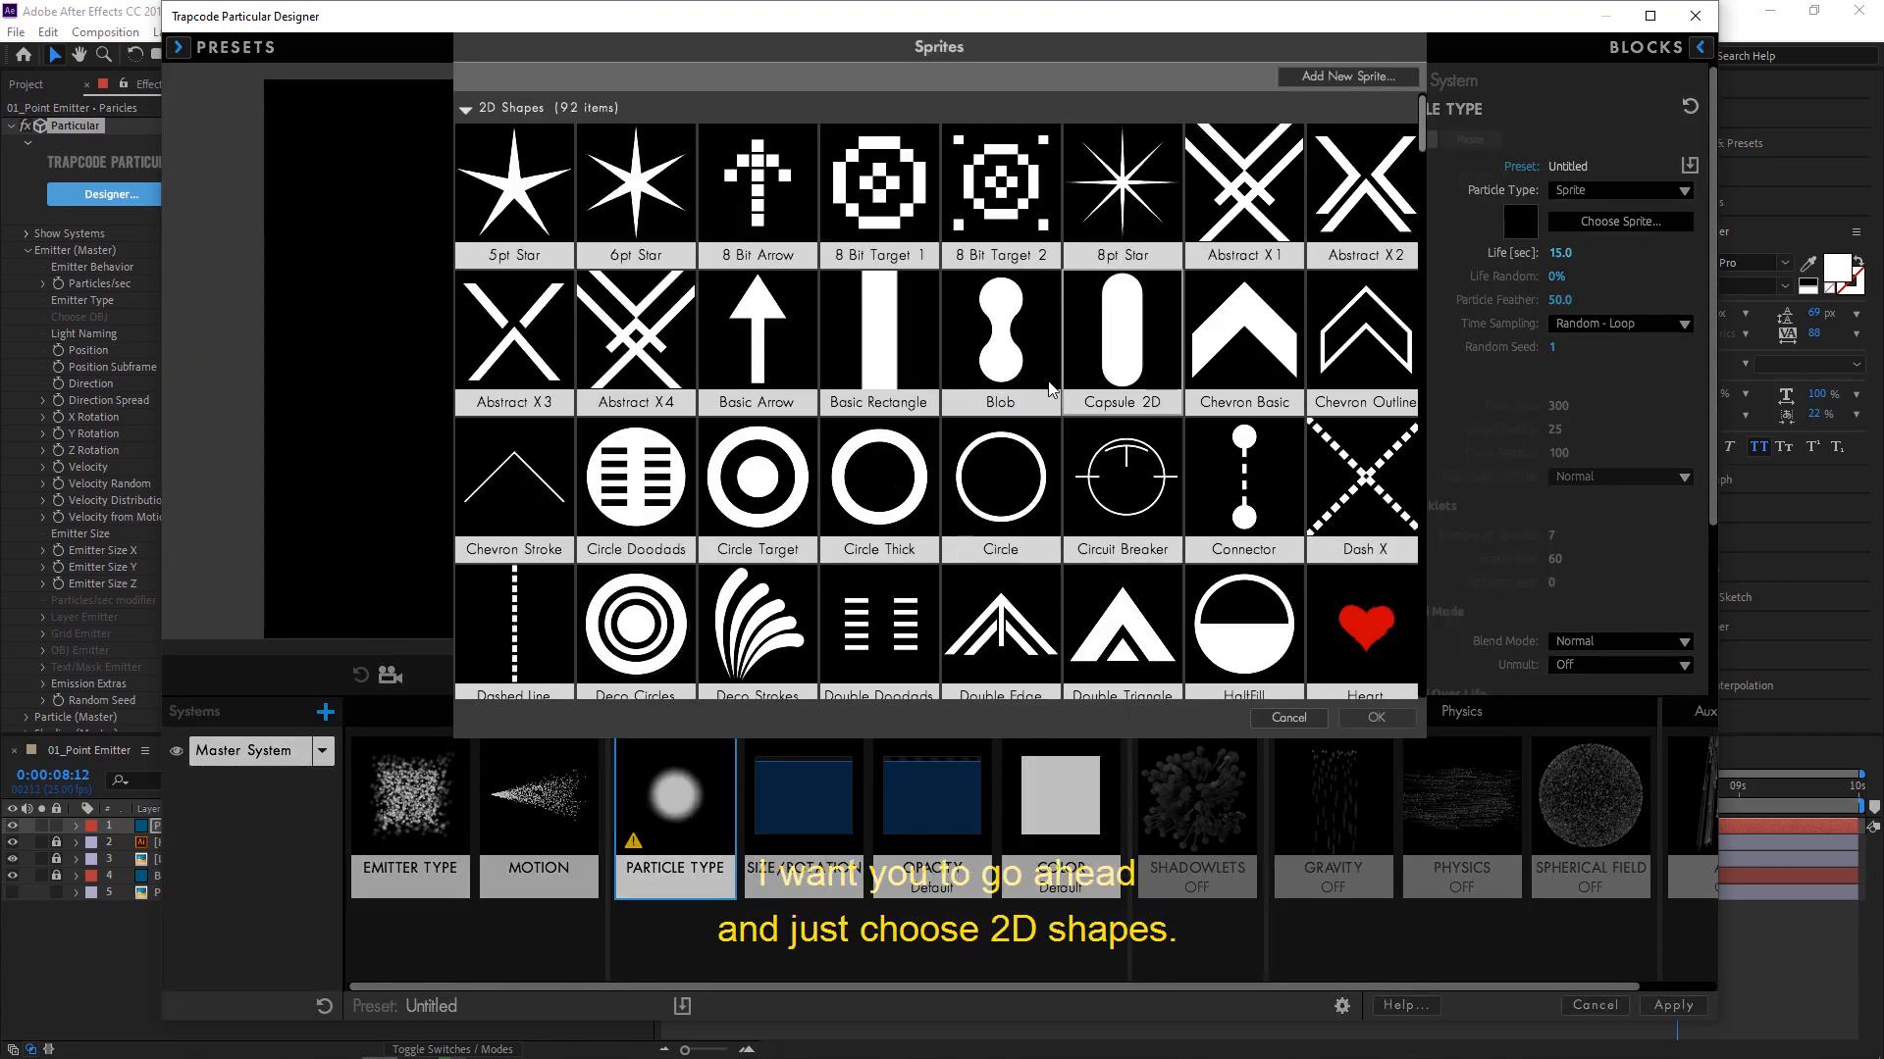
click(1229, 383)
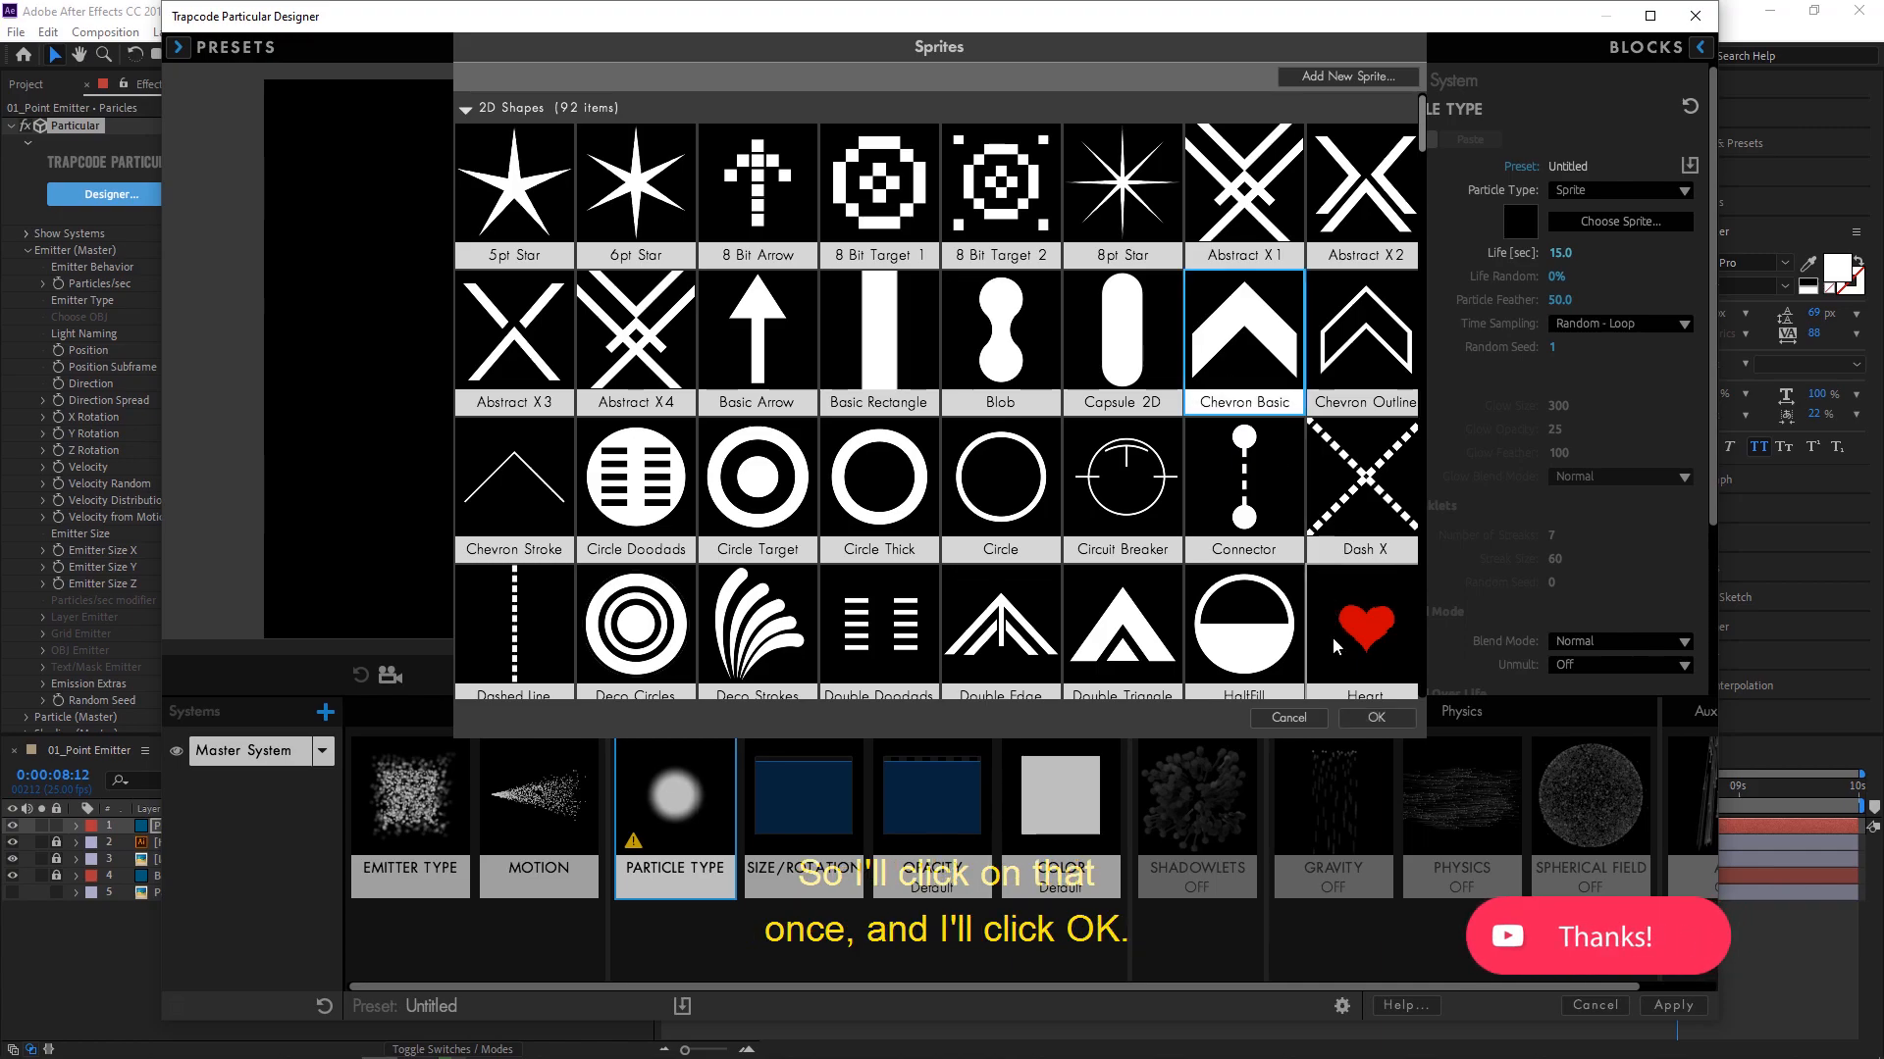
click(1377, 718)
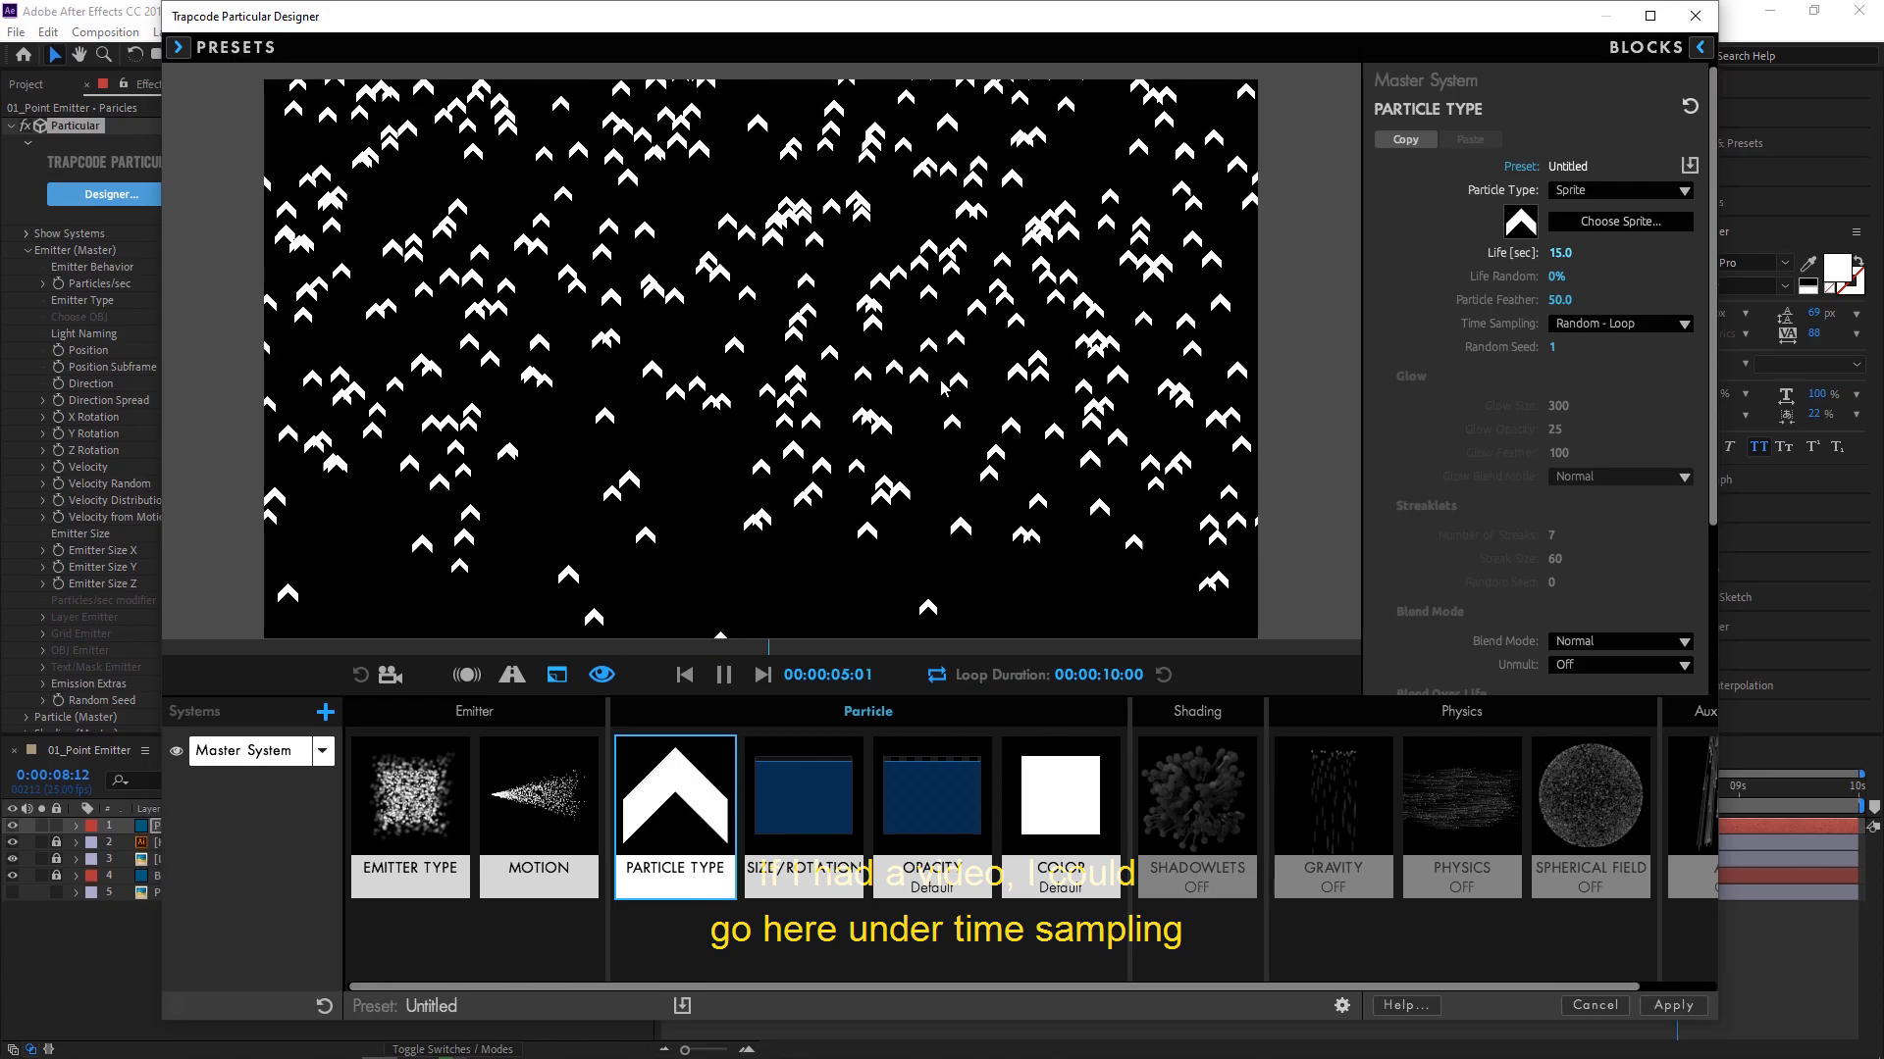
click(1686, 324)
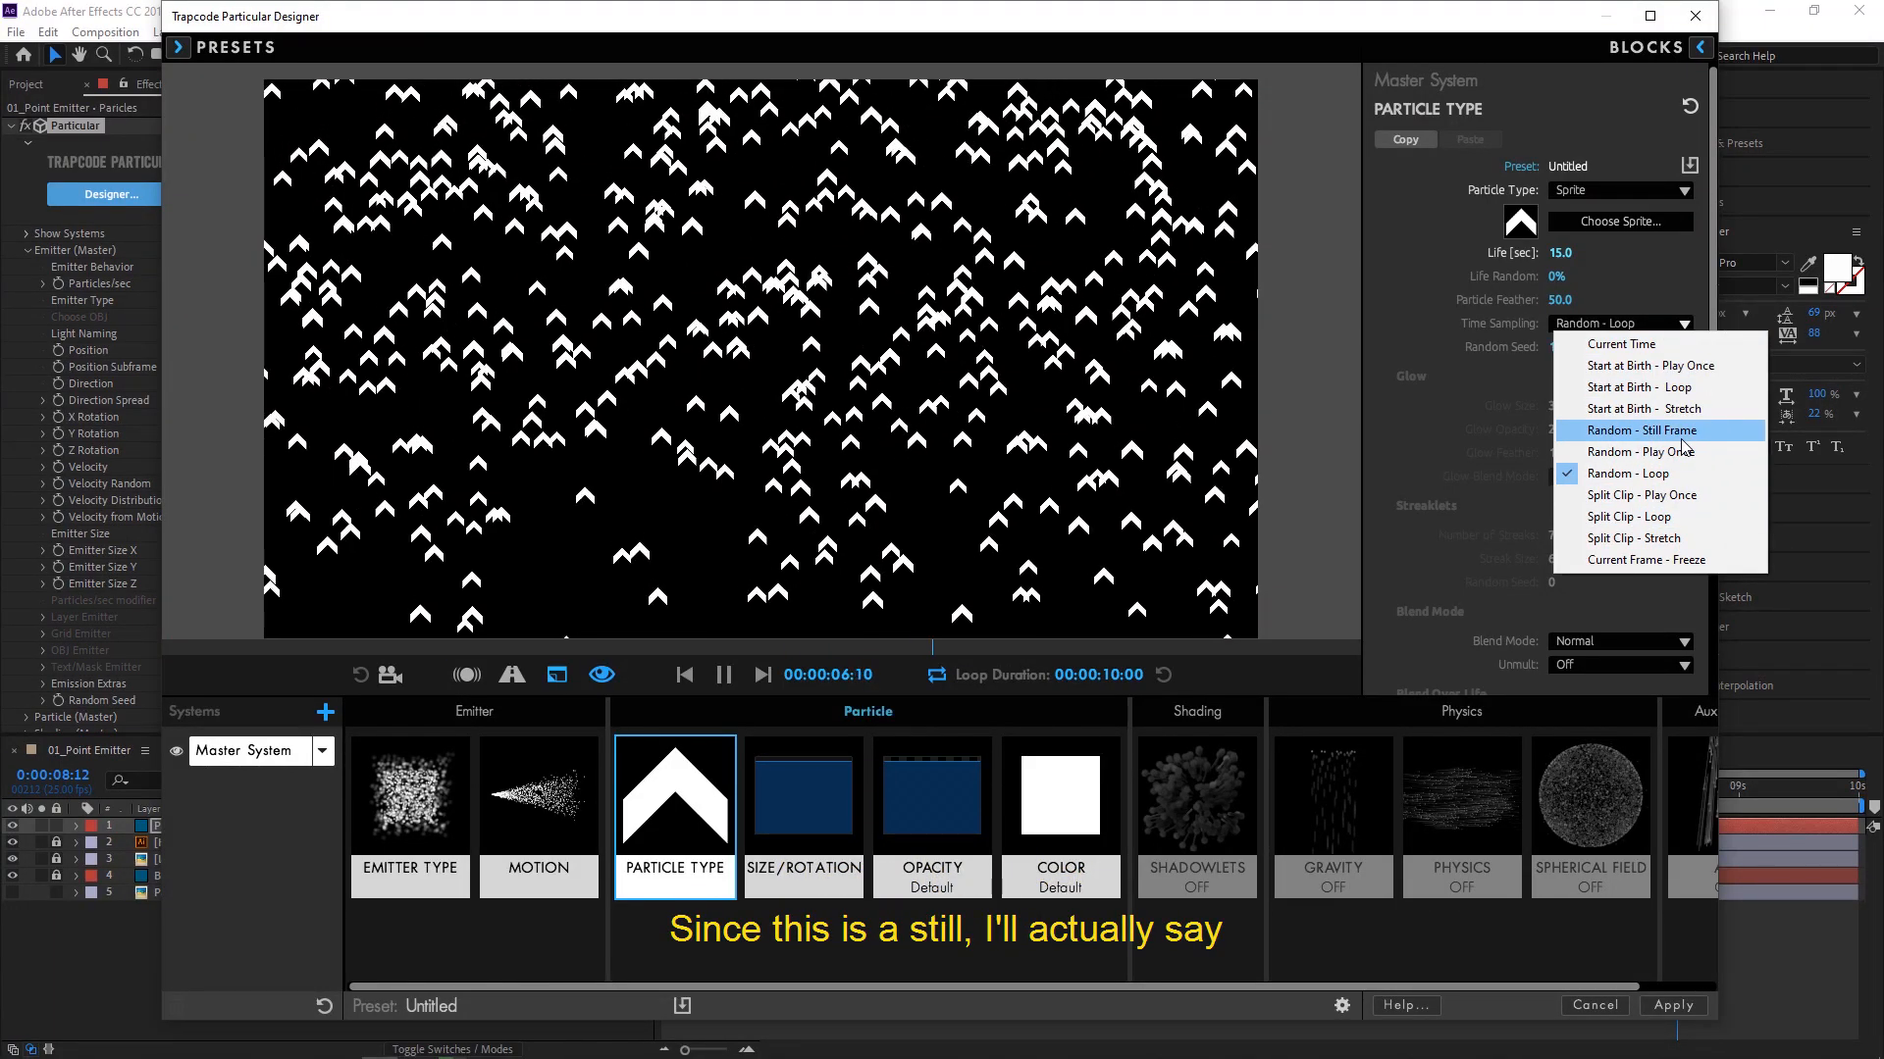
click(1677, 561)
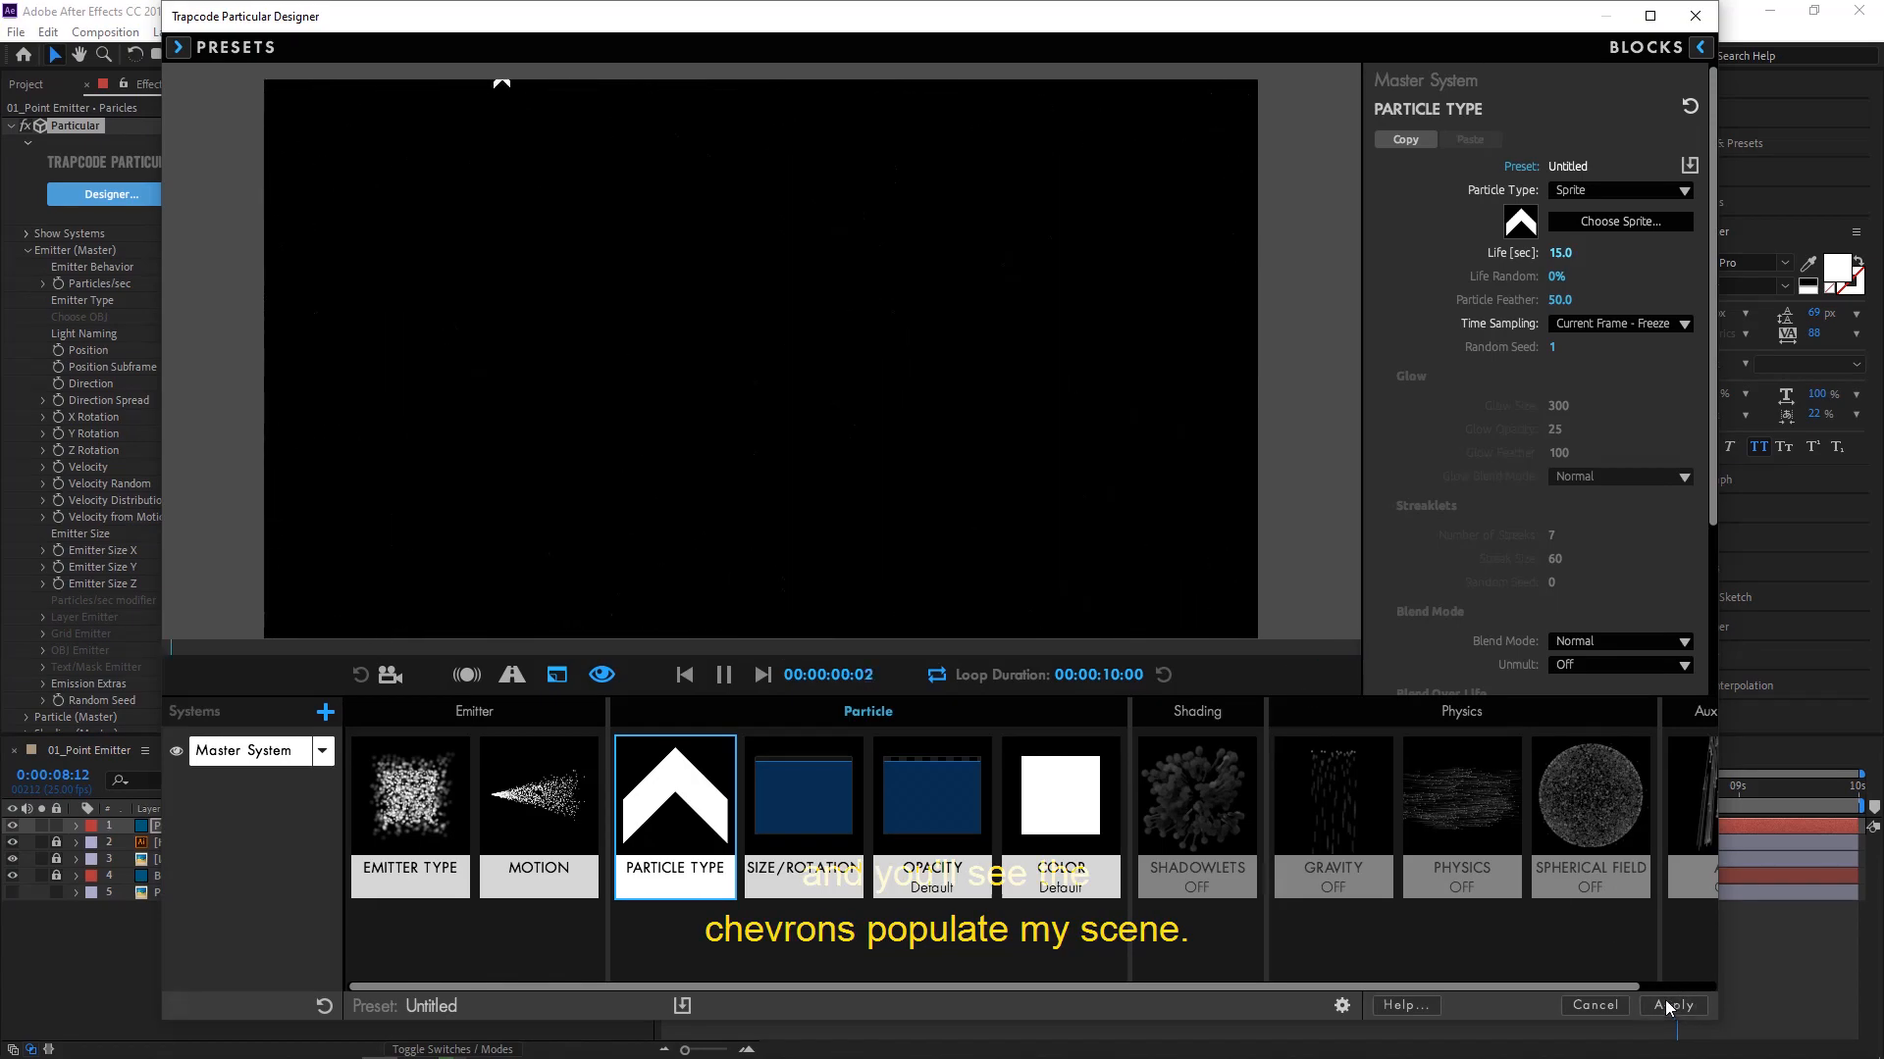
- Apply the Designer's chevron particle setup to the layer and return the current time to the start of the composition
click(1669, 1003)
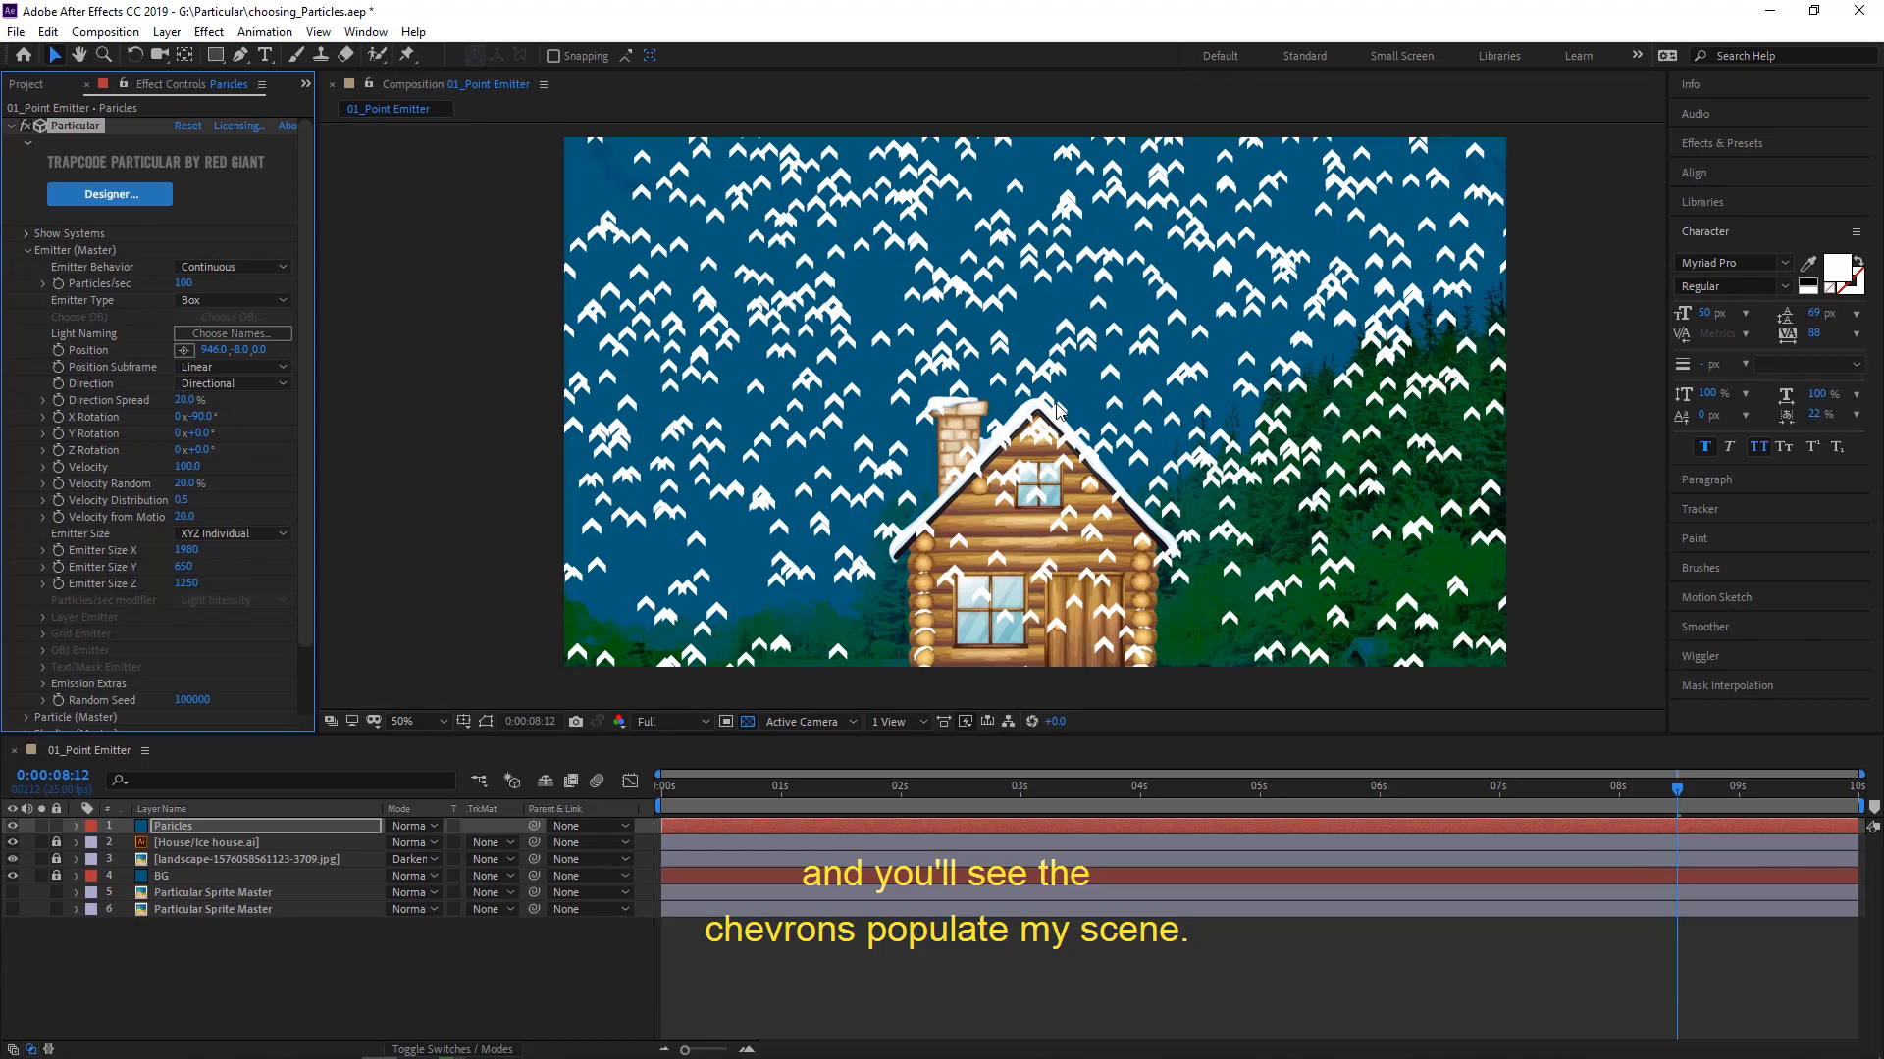
drag(787, 783, 663, 790)
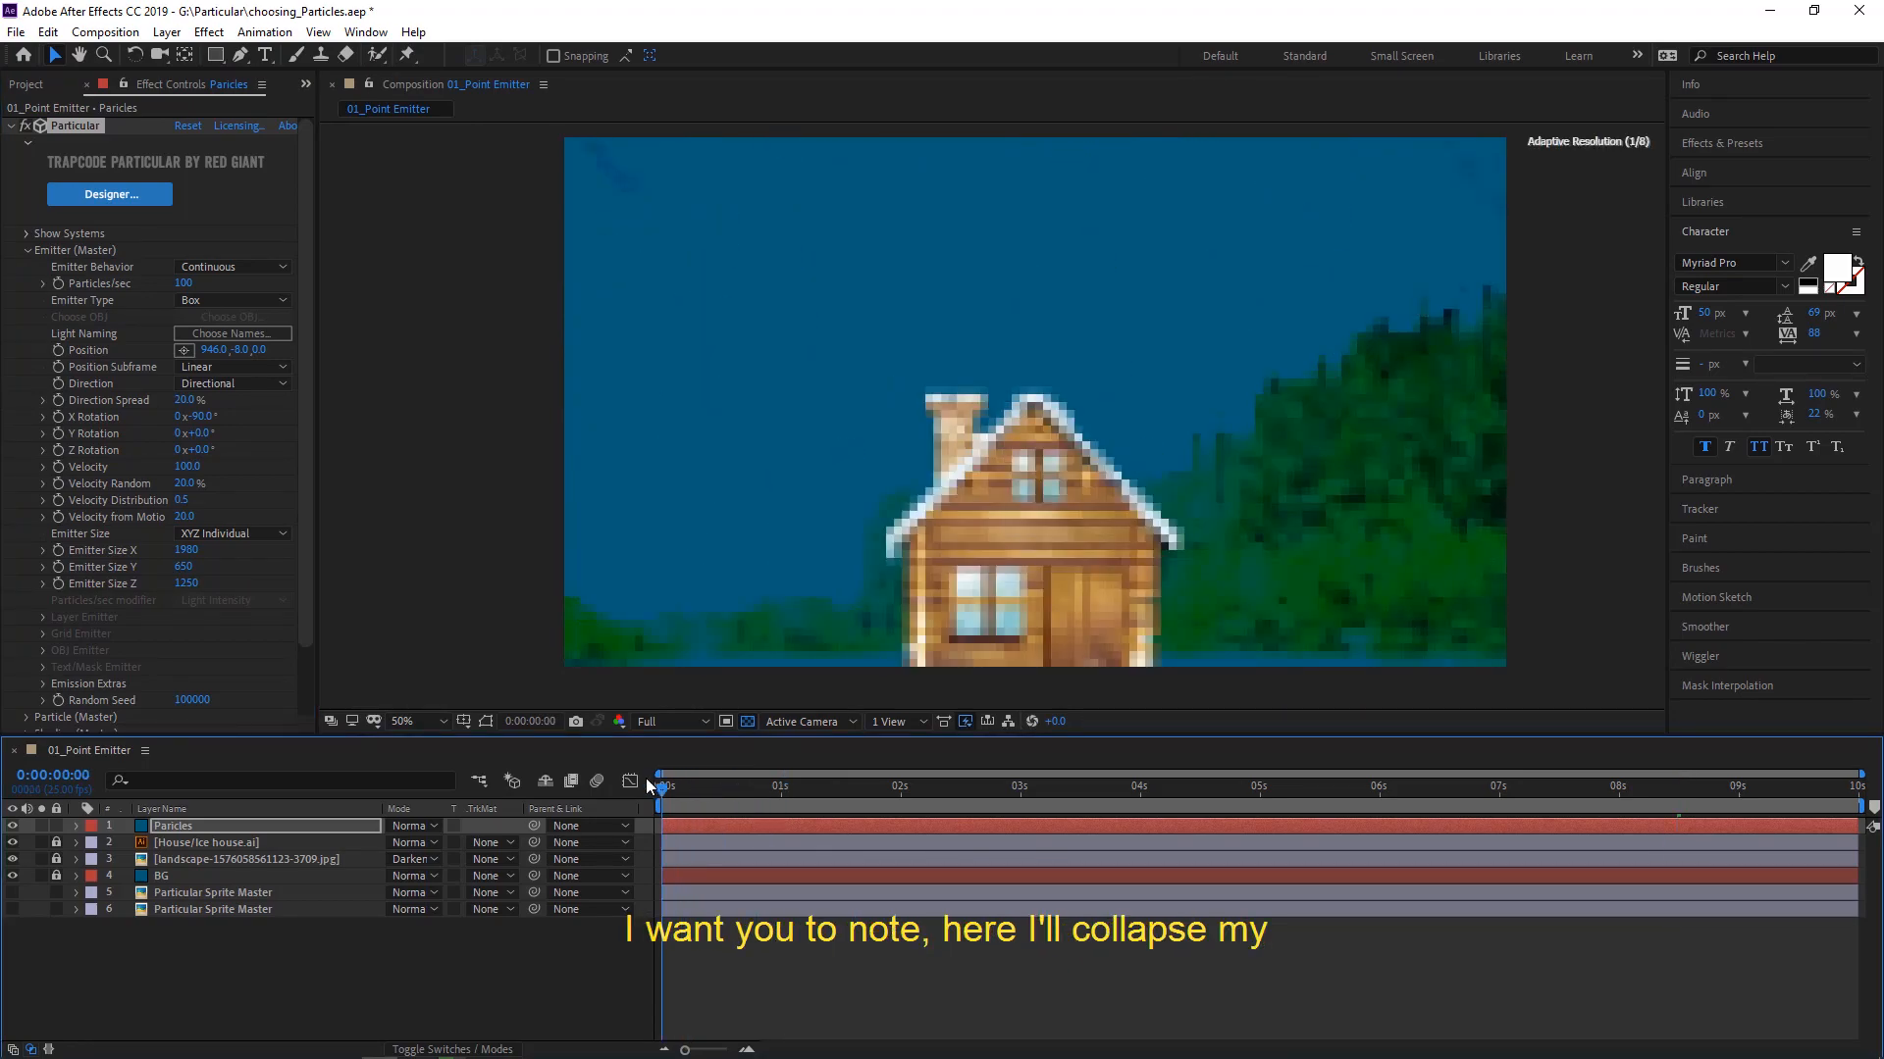
- Expand the Particle (Master) settings and their Rotation group, with the current time at 0:00:05:04
scroll(69, 382, down, 3)
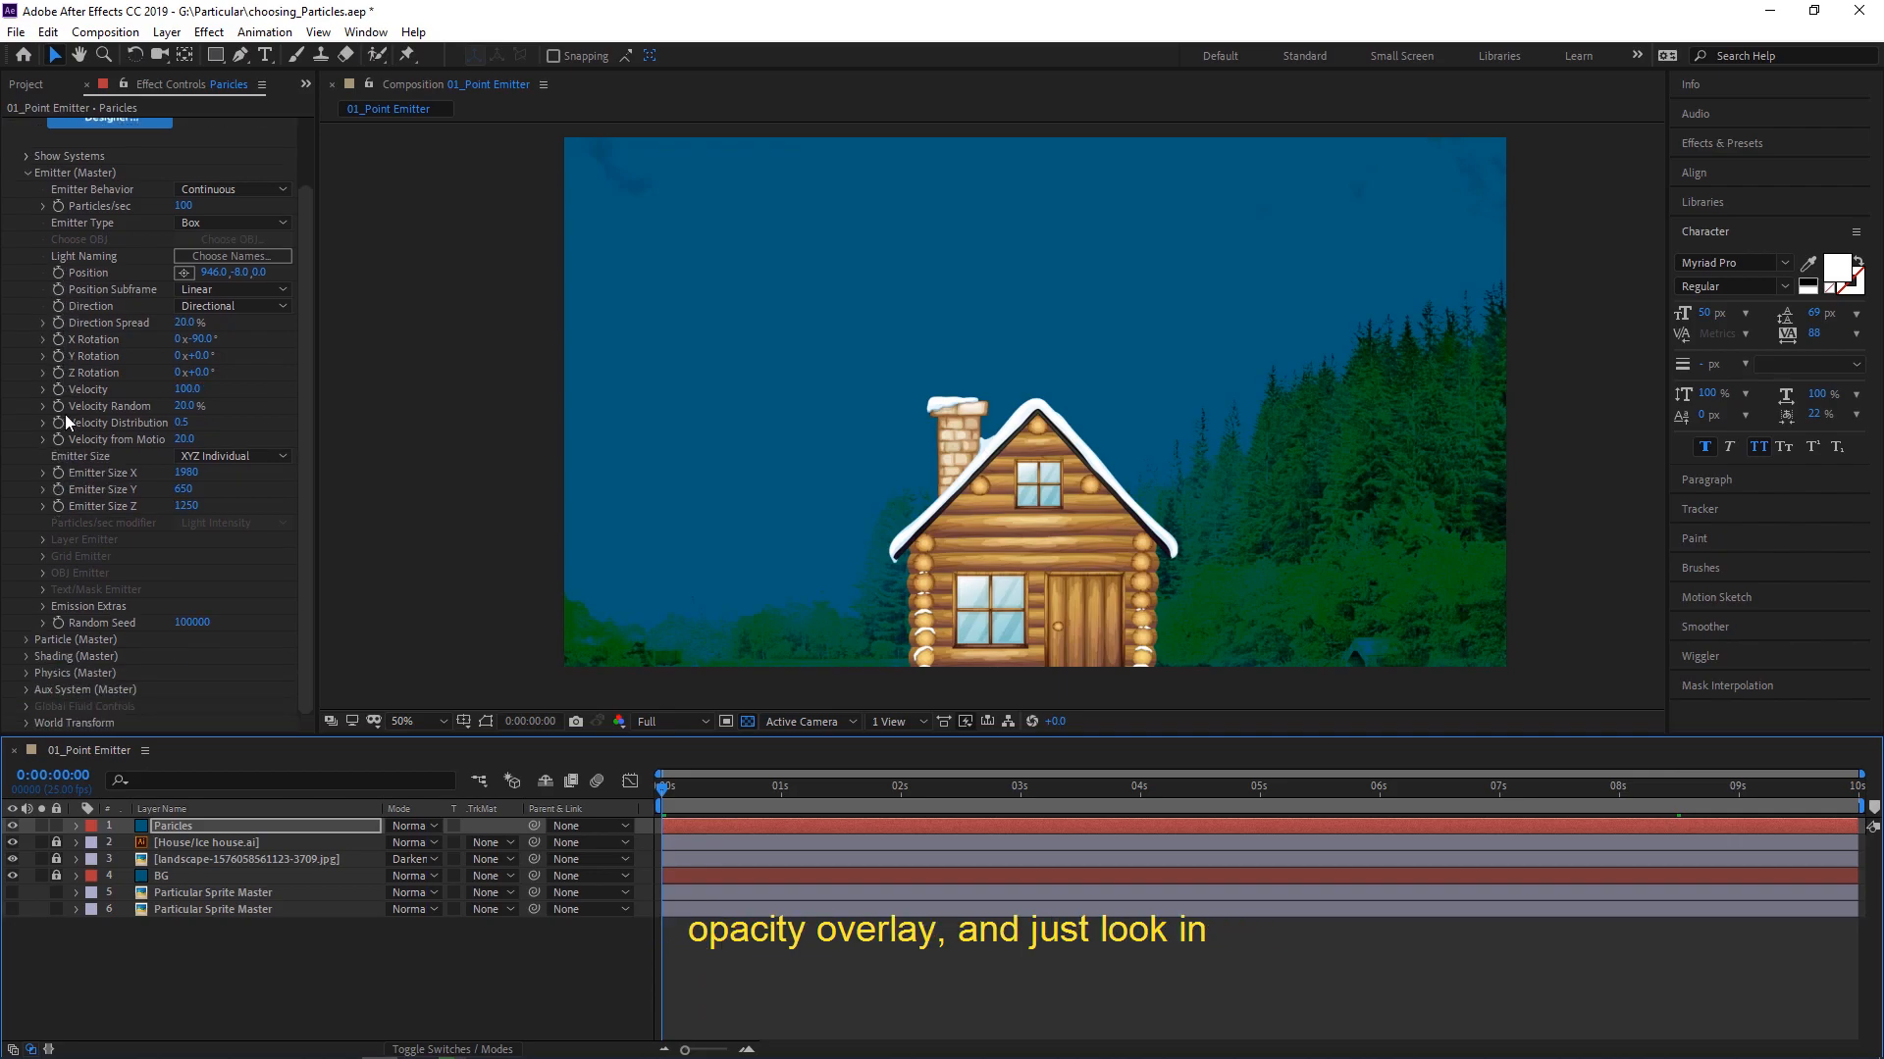
click(27, 639)
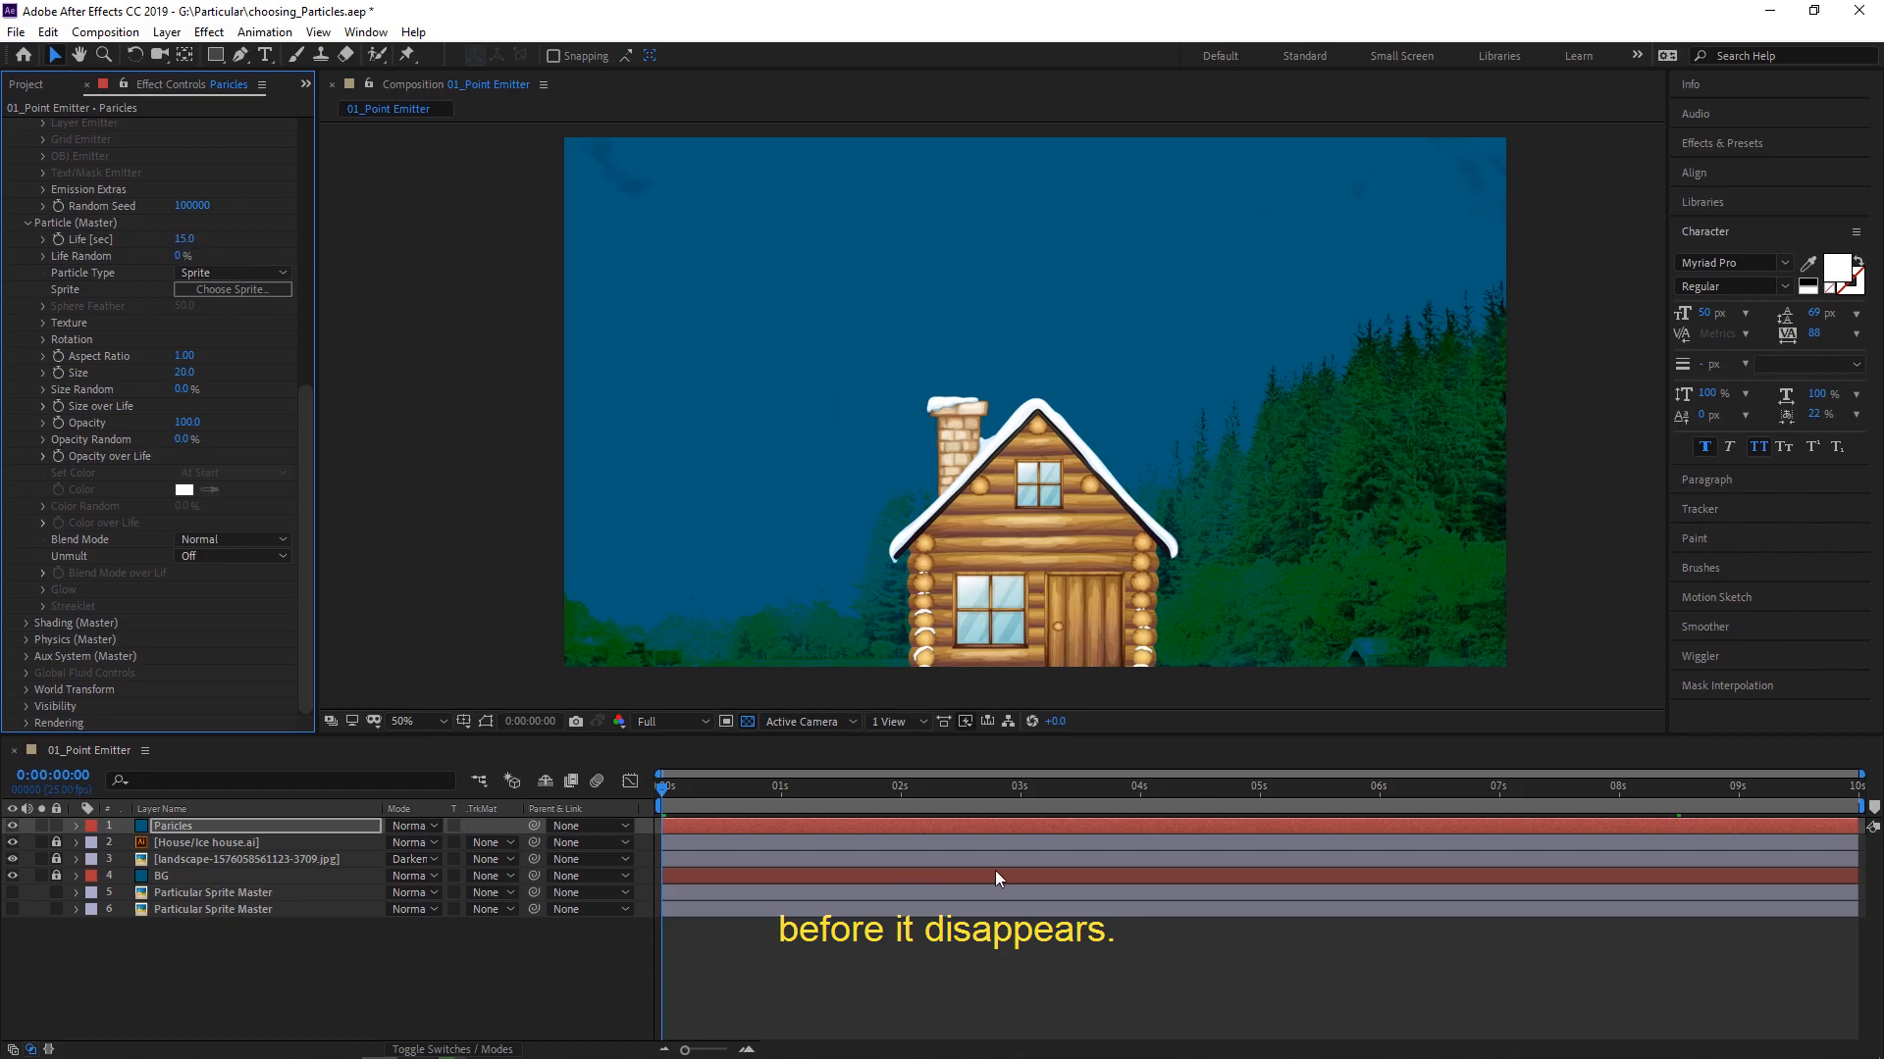
click(1281, 788)
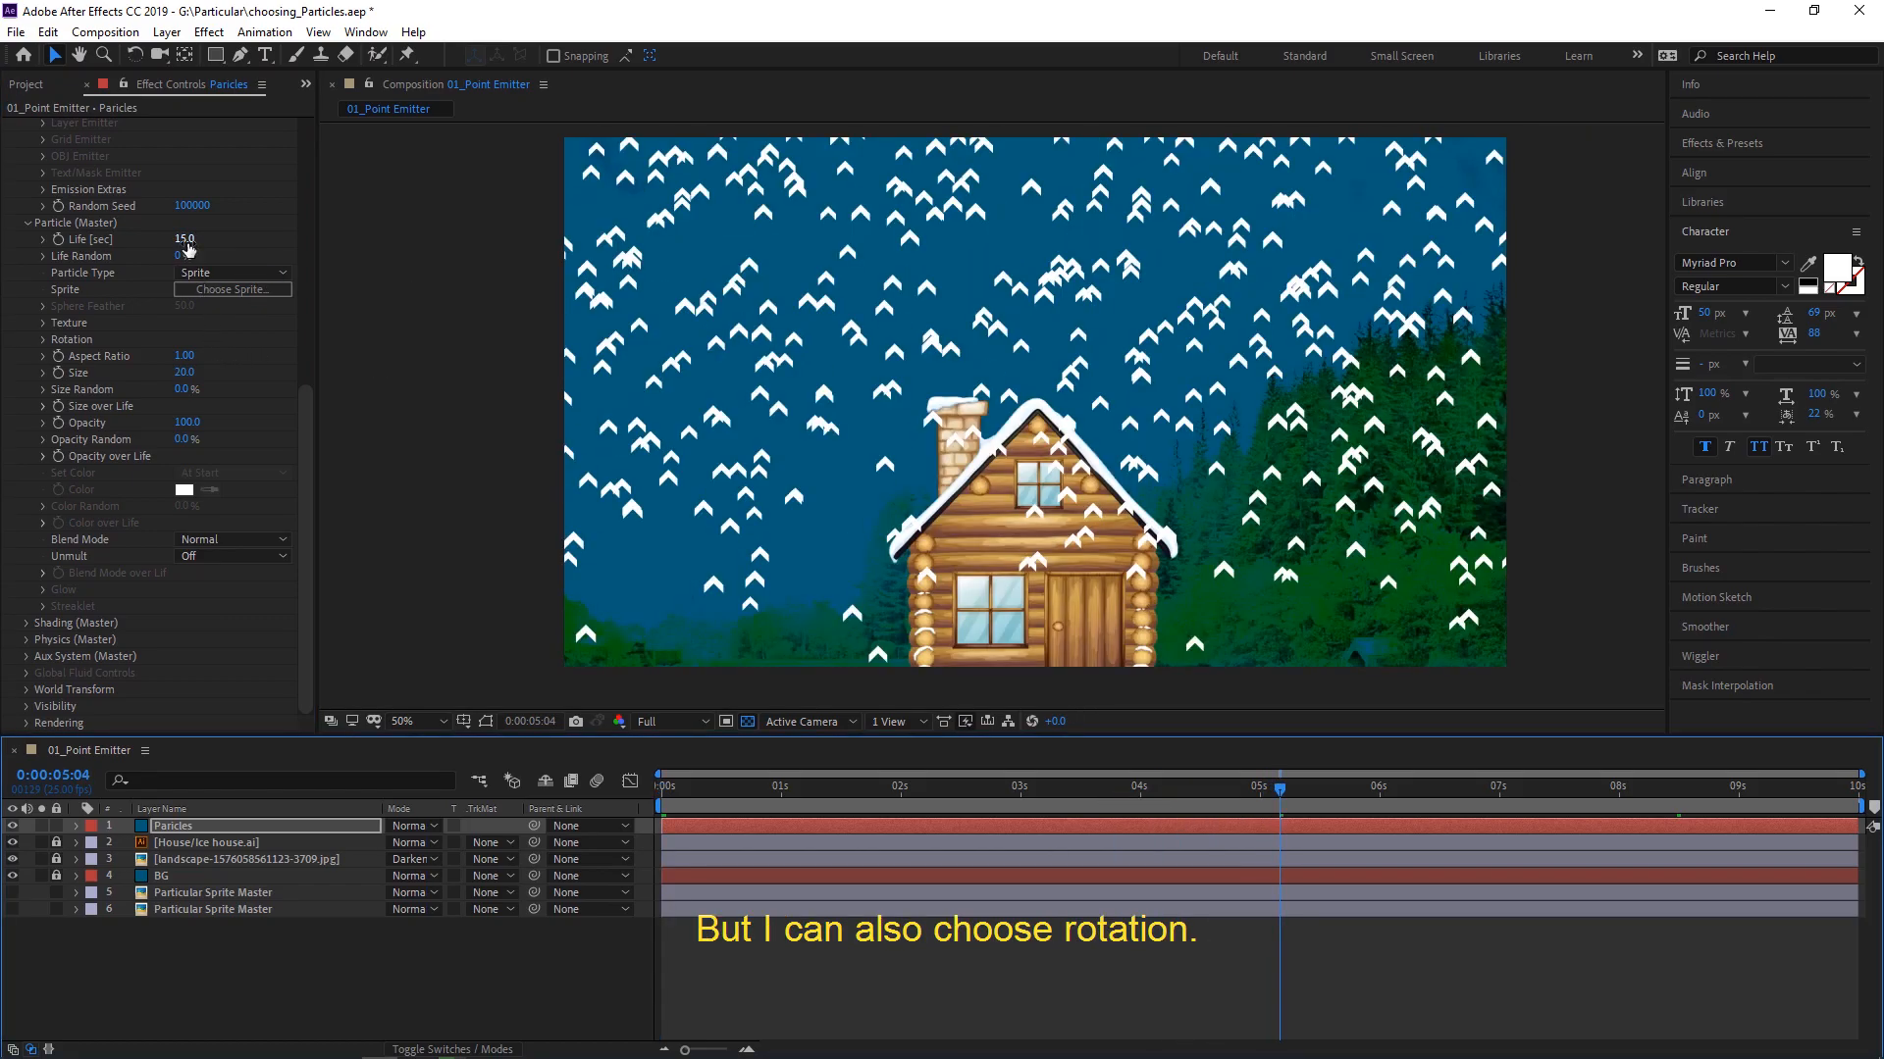
mouse_move(312, 412)
mouse_down()
mouse_move(307, 391)
mouse_move(307, 422)
mouse_up()
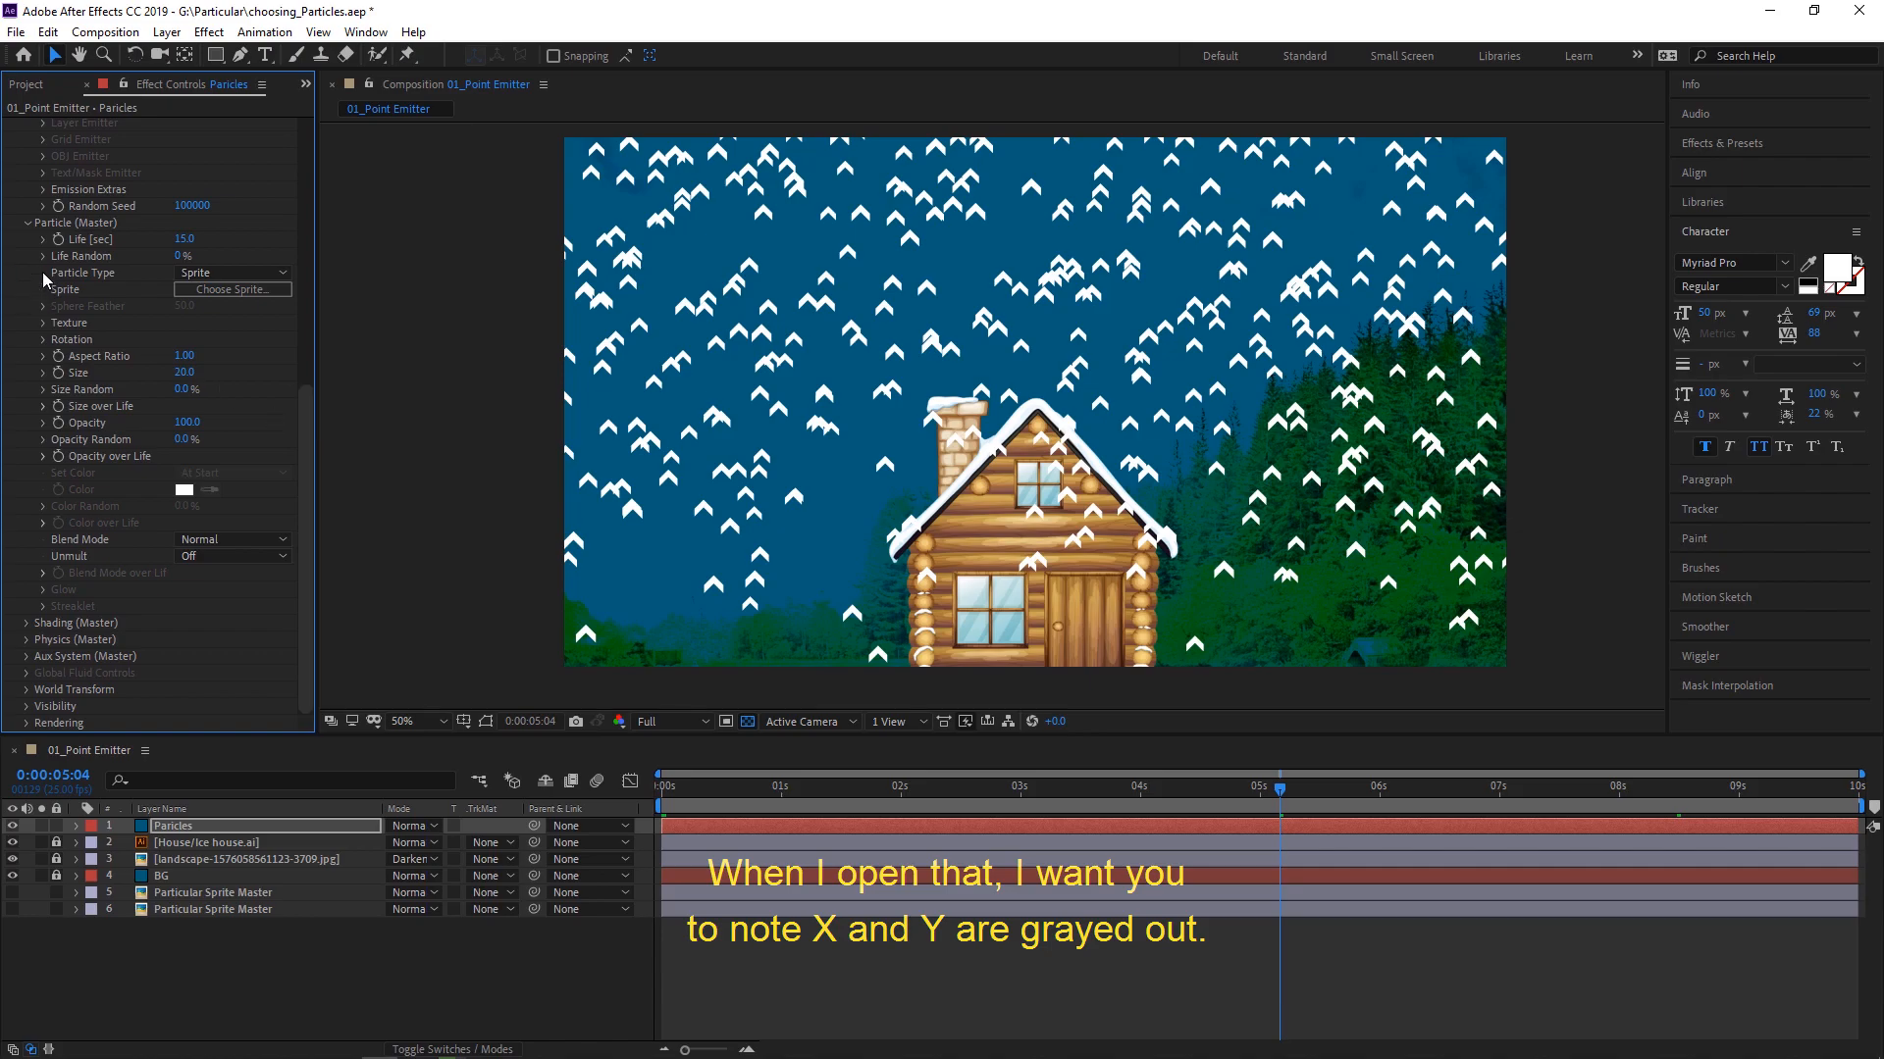
click(43, 340)
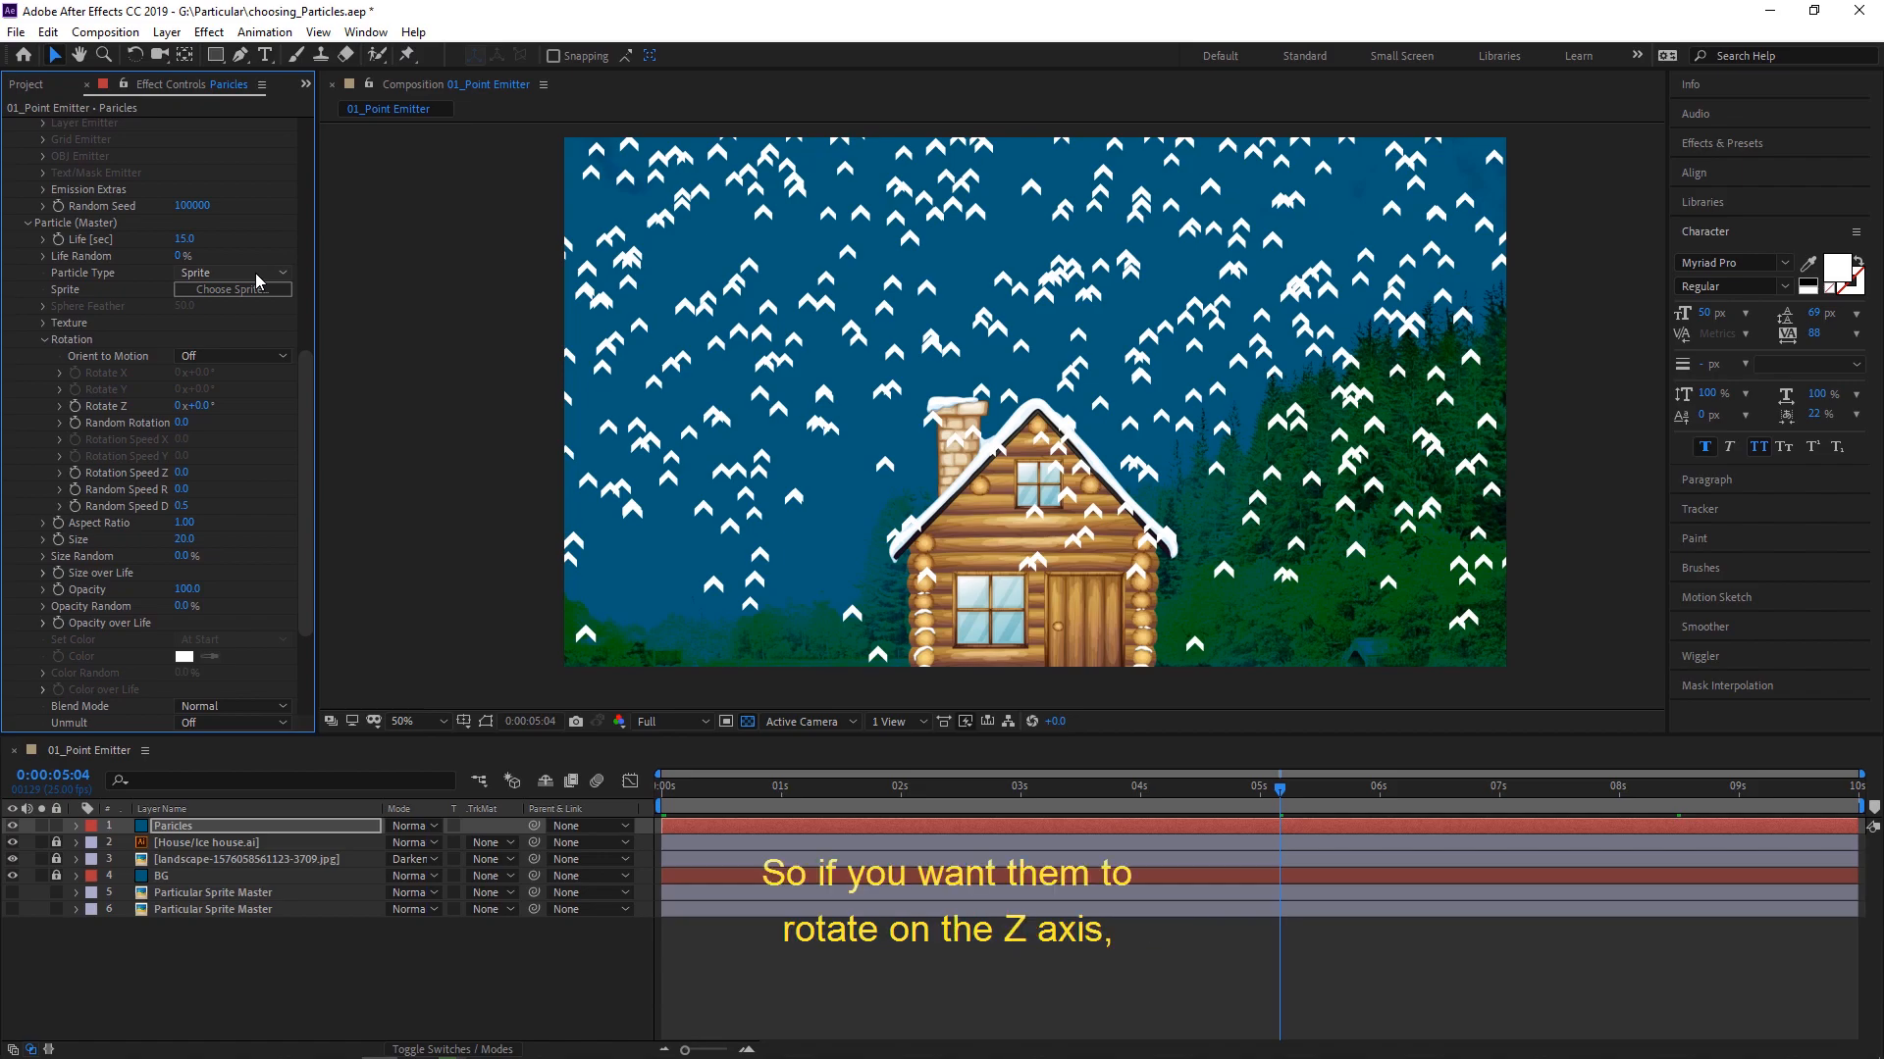
- Try rotating the chevron sprites around the Z axis, and reset Rotate Z to 0°
click(204, 406)
text(66)
key(Return)
drag(282, 405, 321, 413)
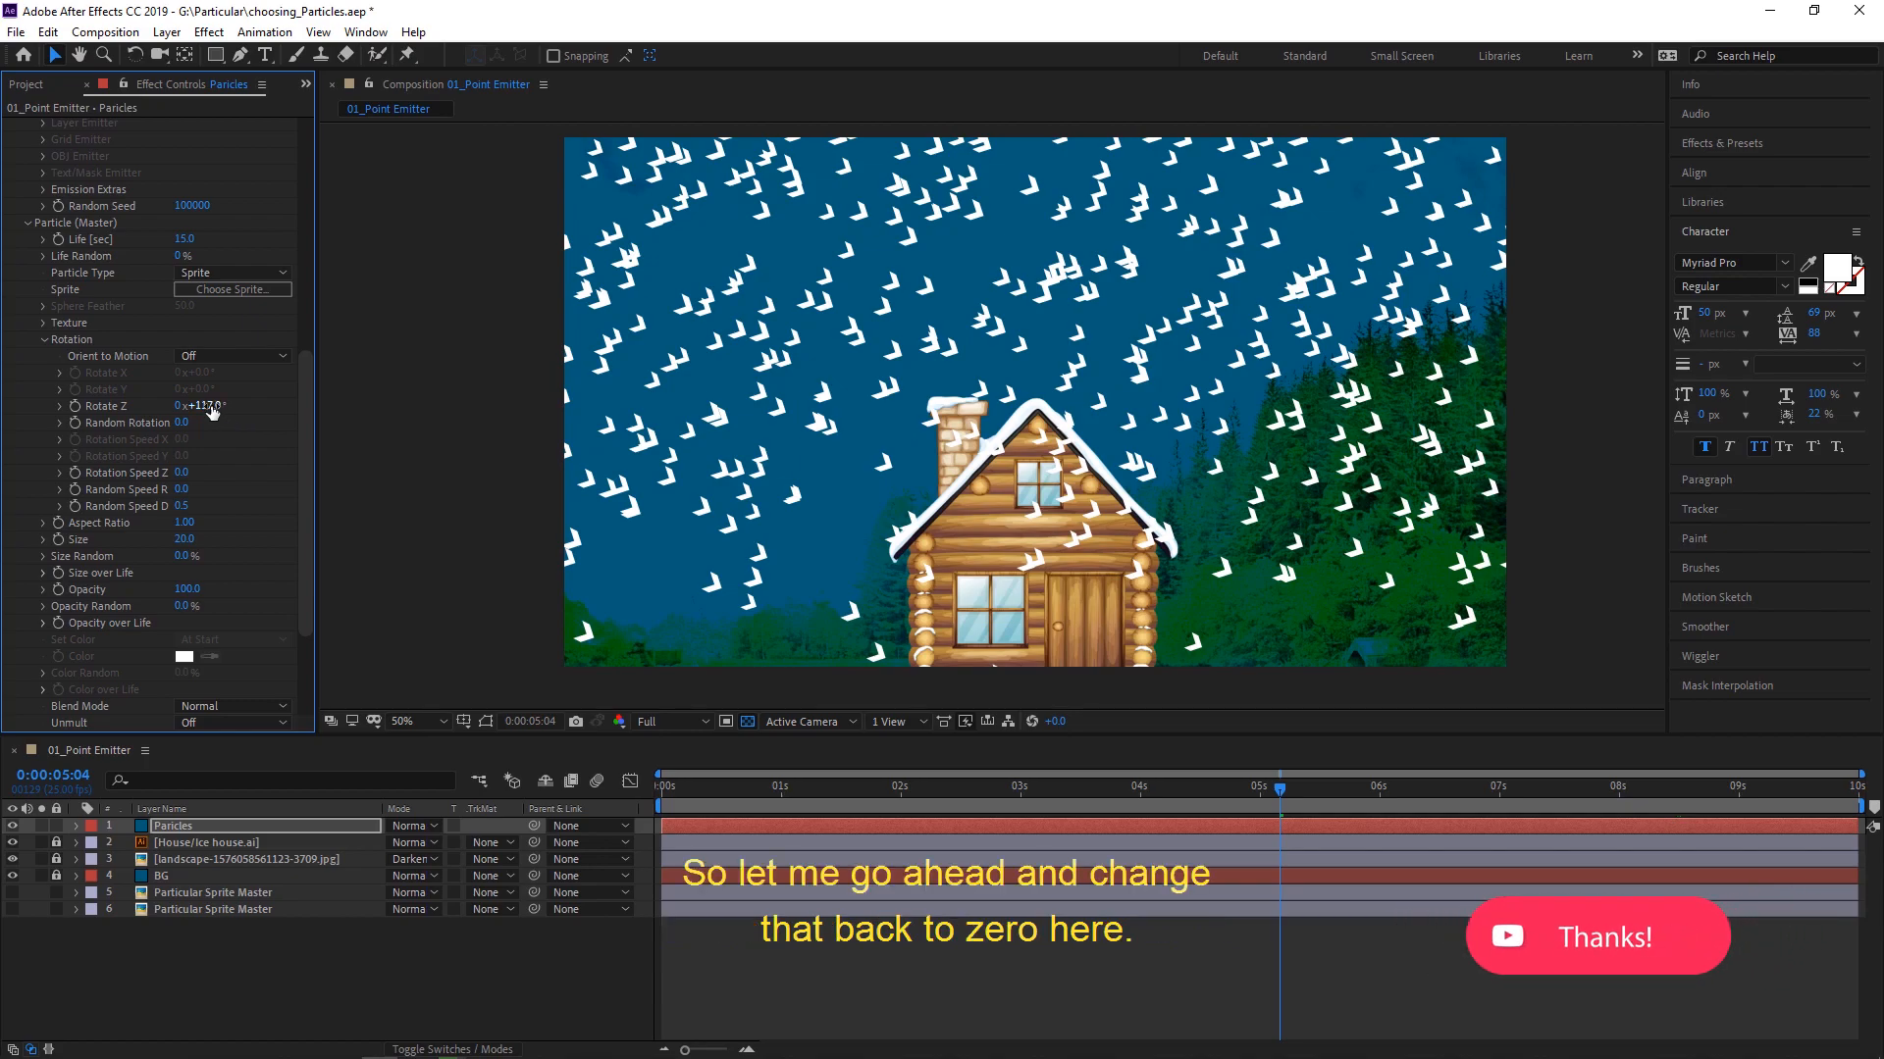
click(210, 406)
text(0)
key(Return)
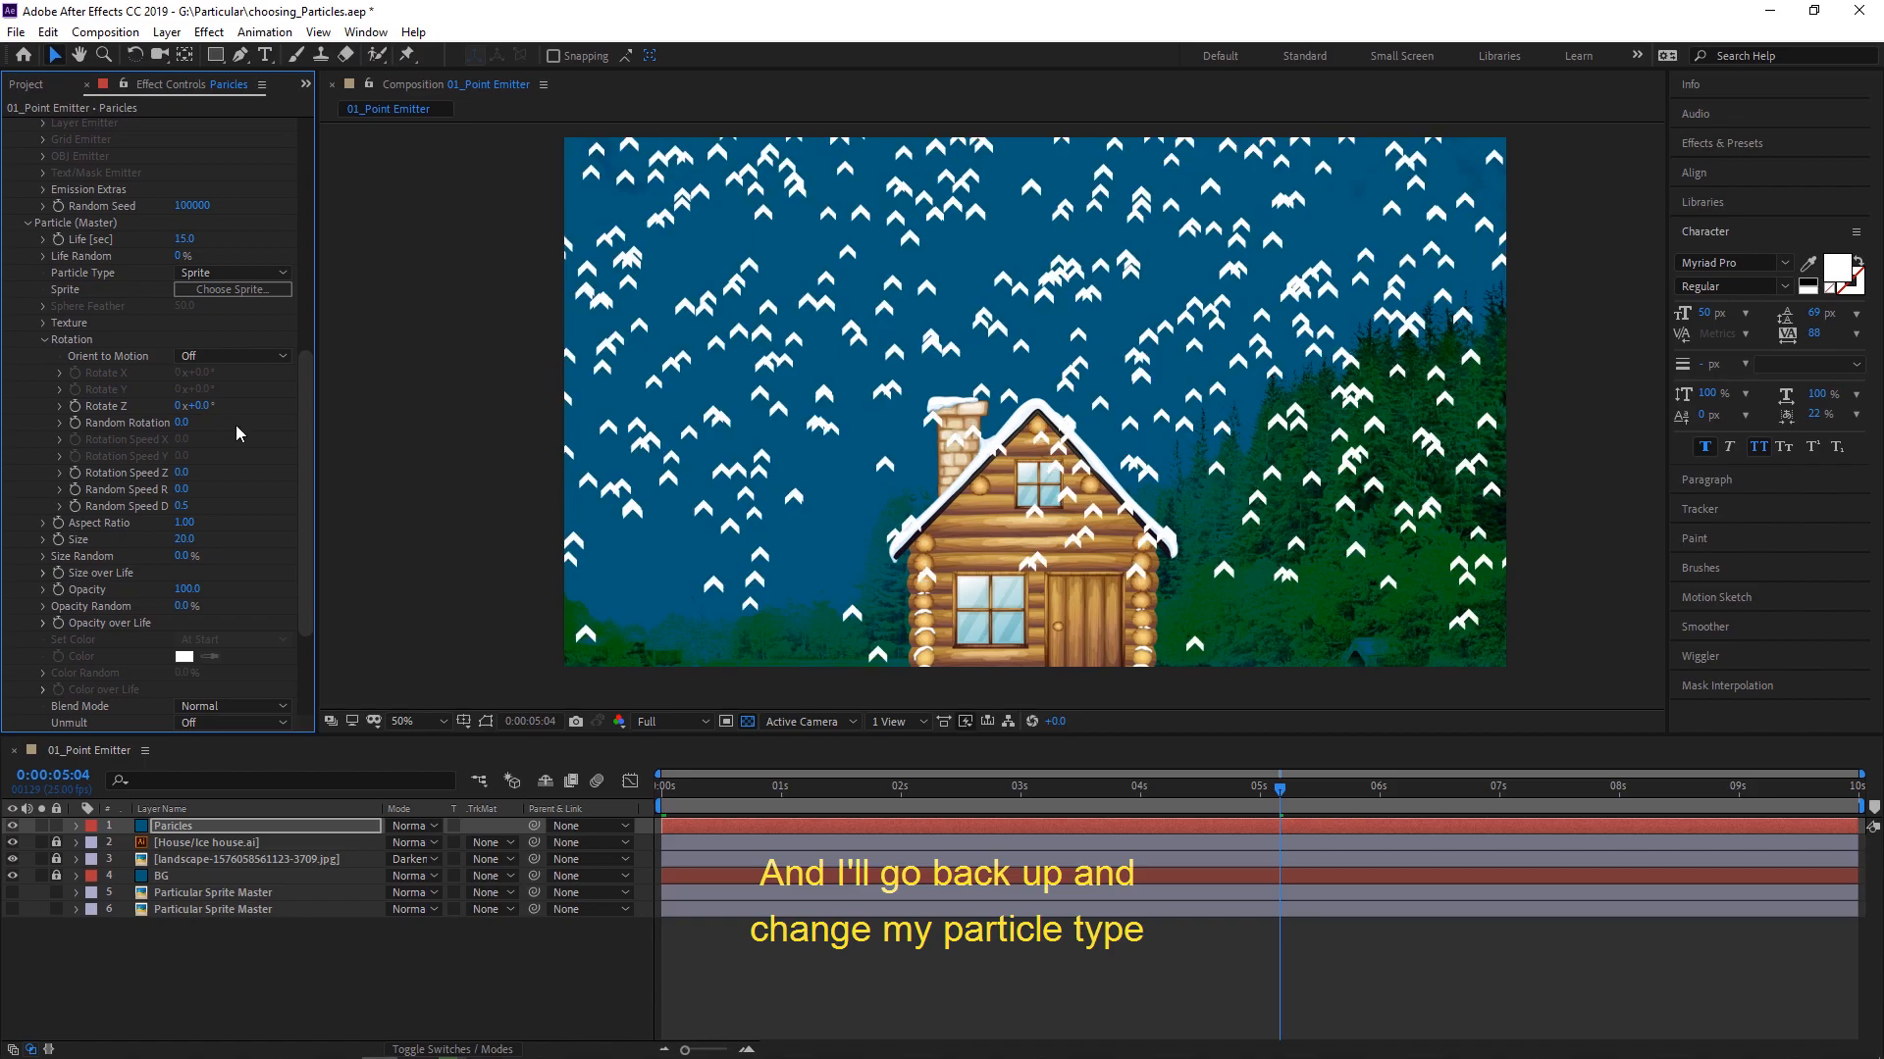
- Change the particle type to Textured Polygon, with Rotate Y at about 86° and Random Speed Rotate at 100
click(267, 278)
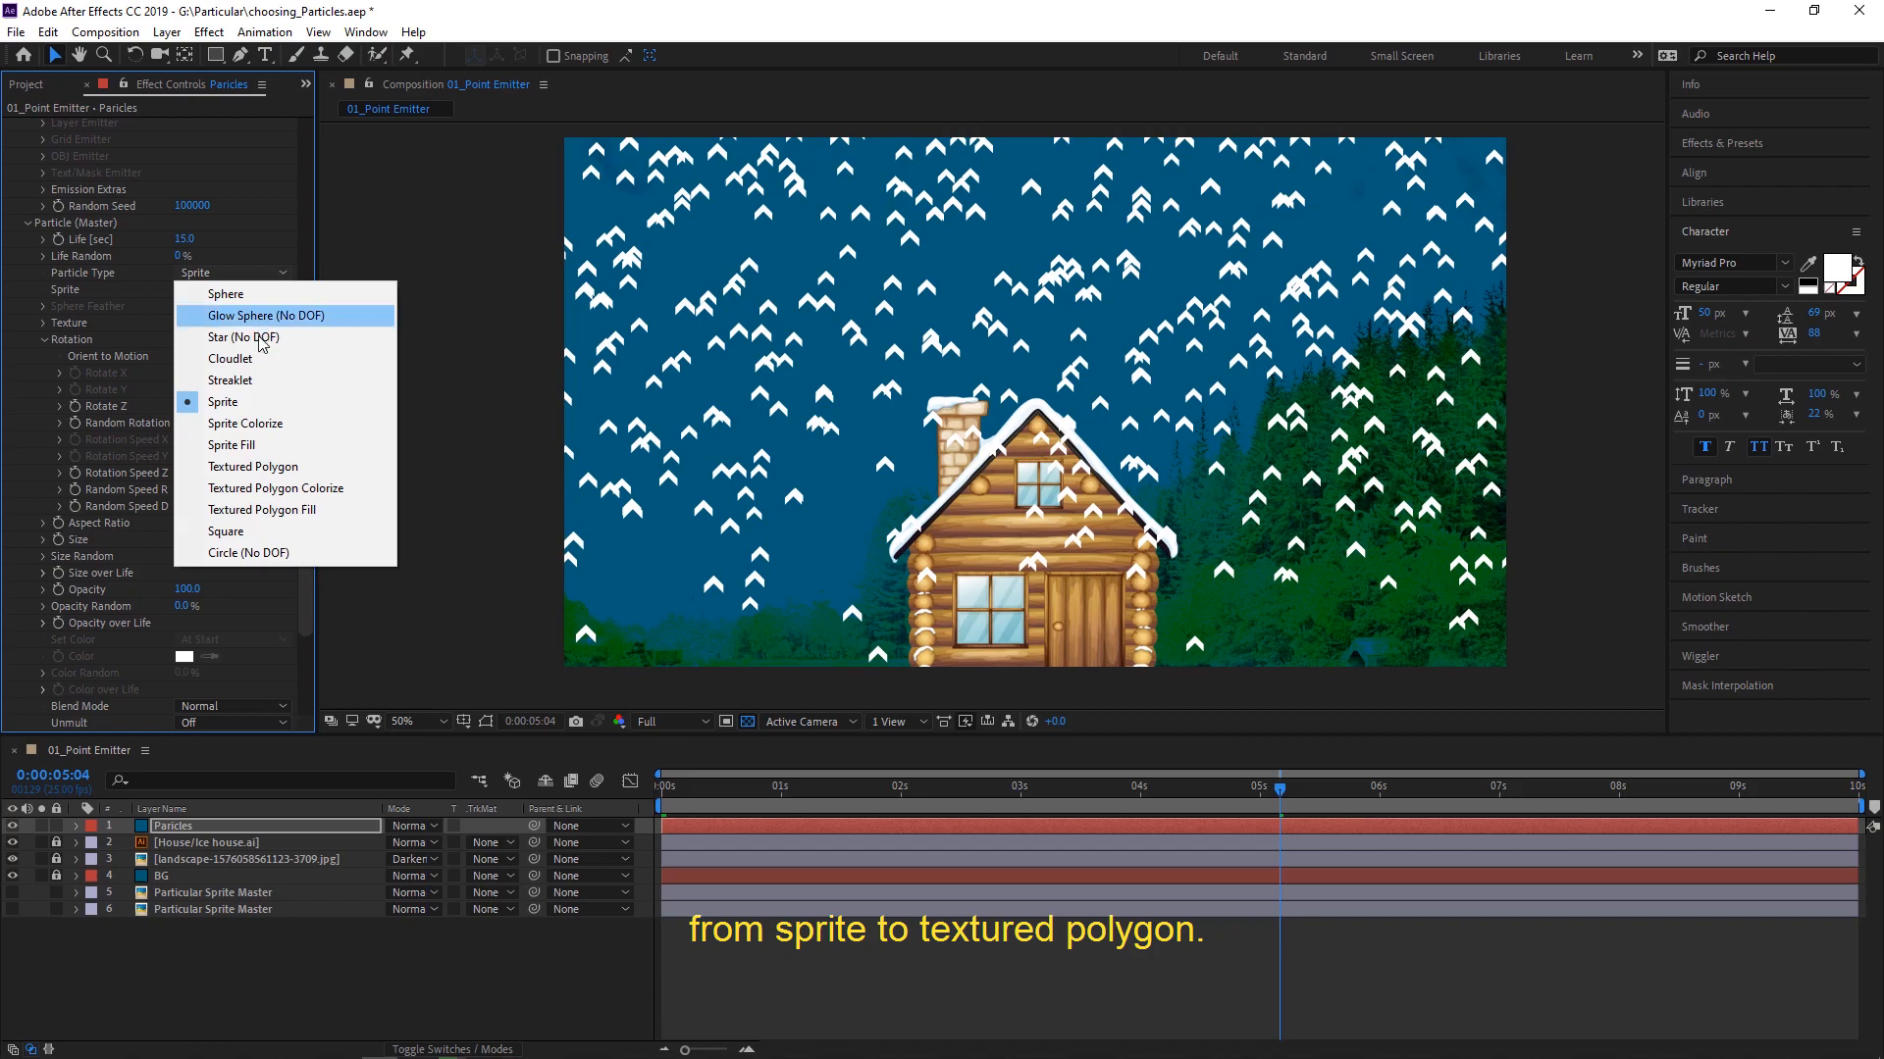
click(265, 470)
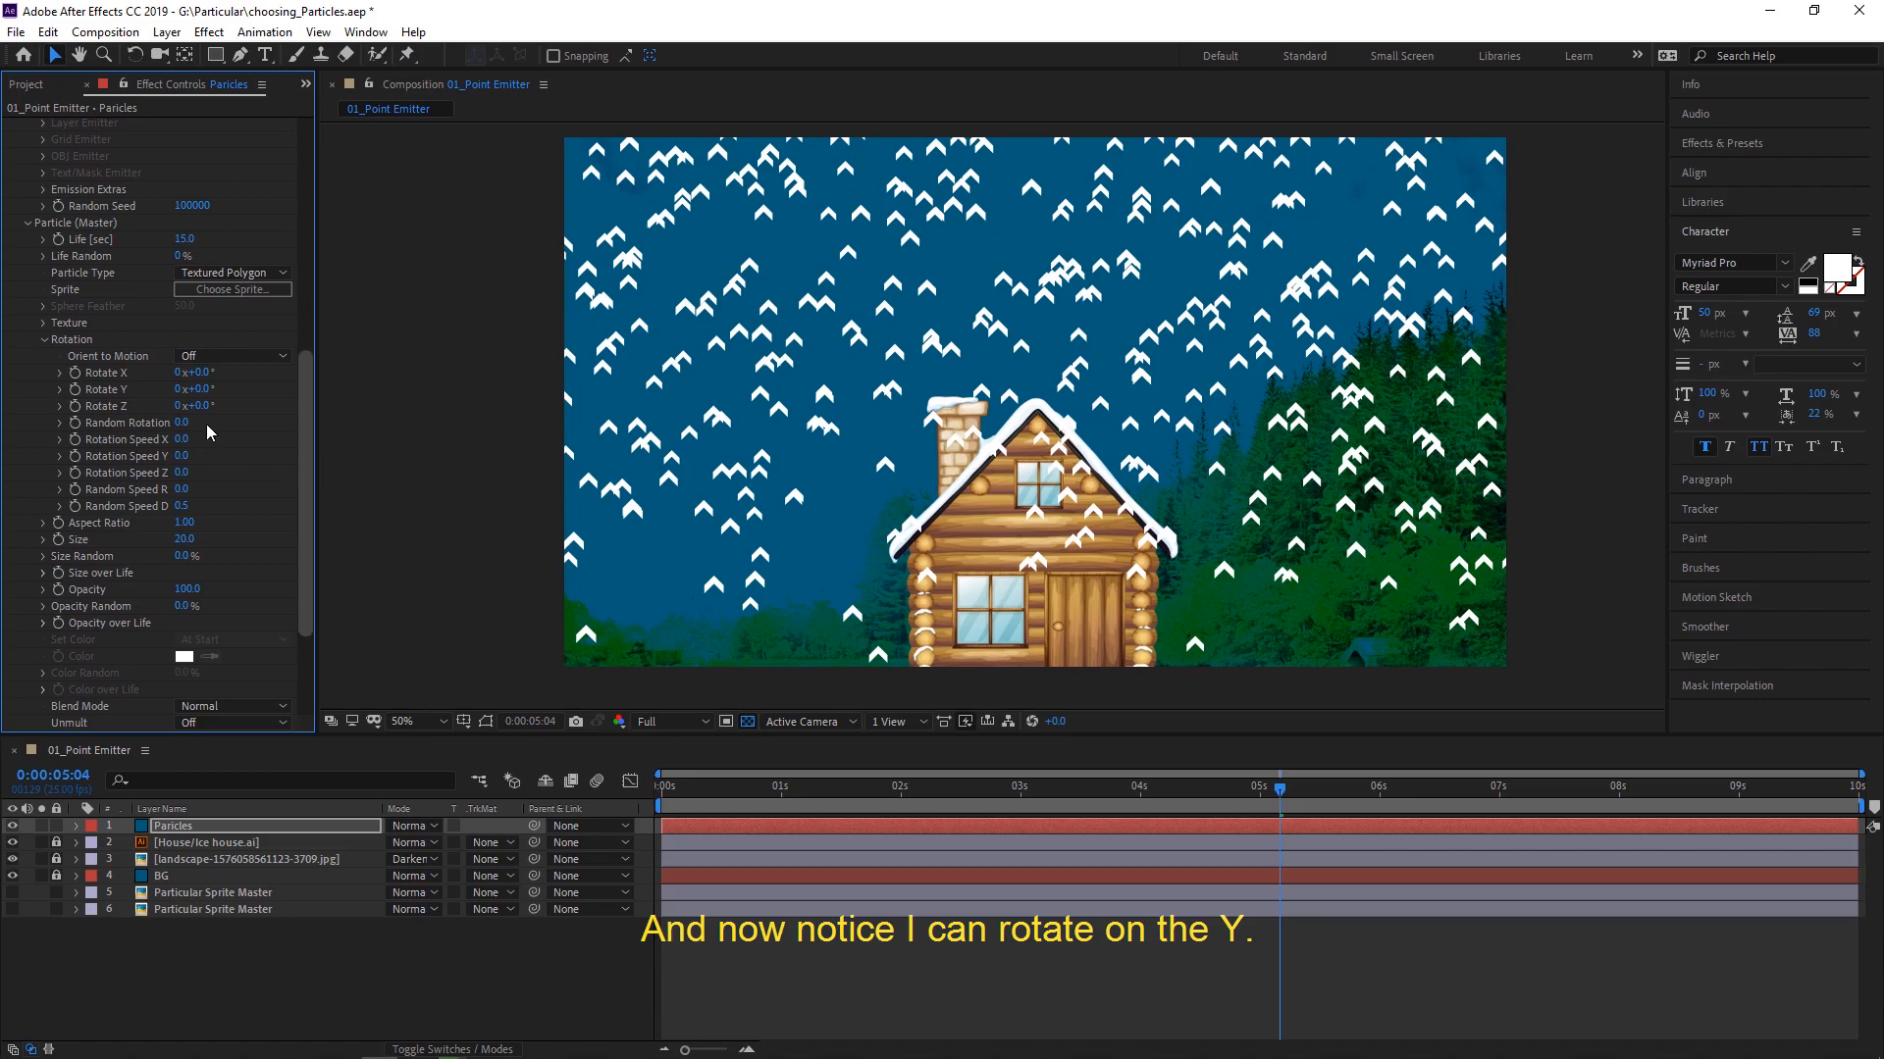
mouse_move(203, 389)
mouse_down()
mouse_move(333, 400)
mouse_move(202, 397)
mouse_up()
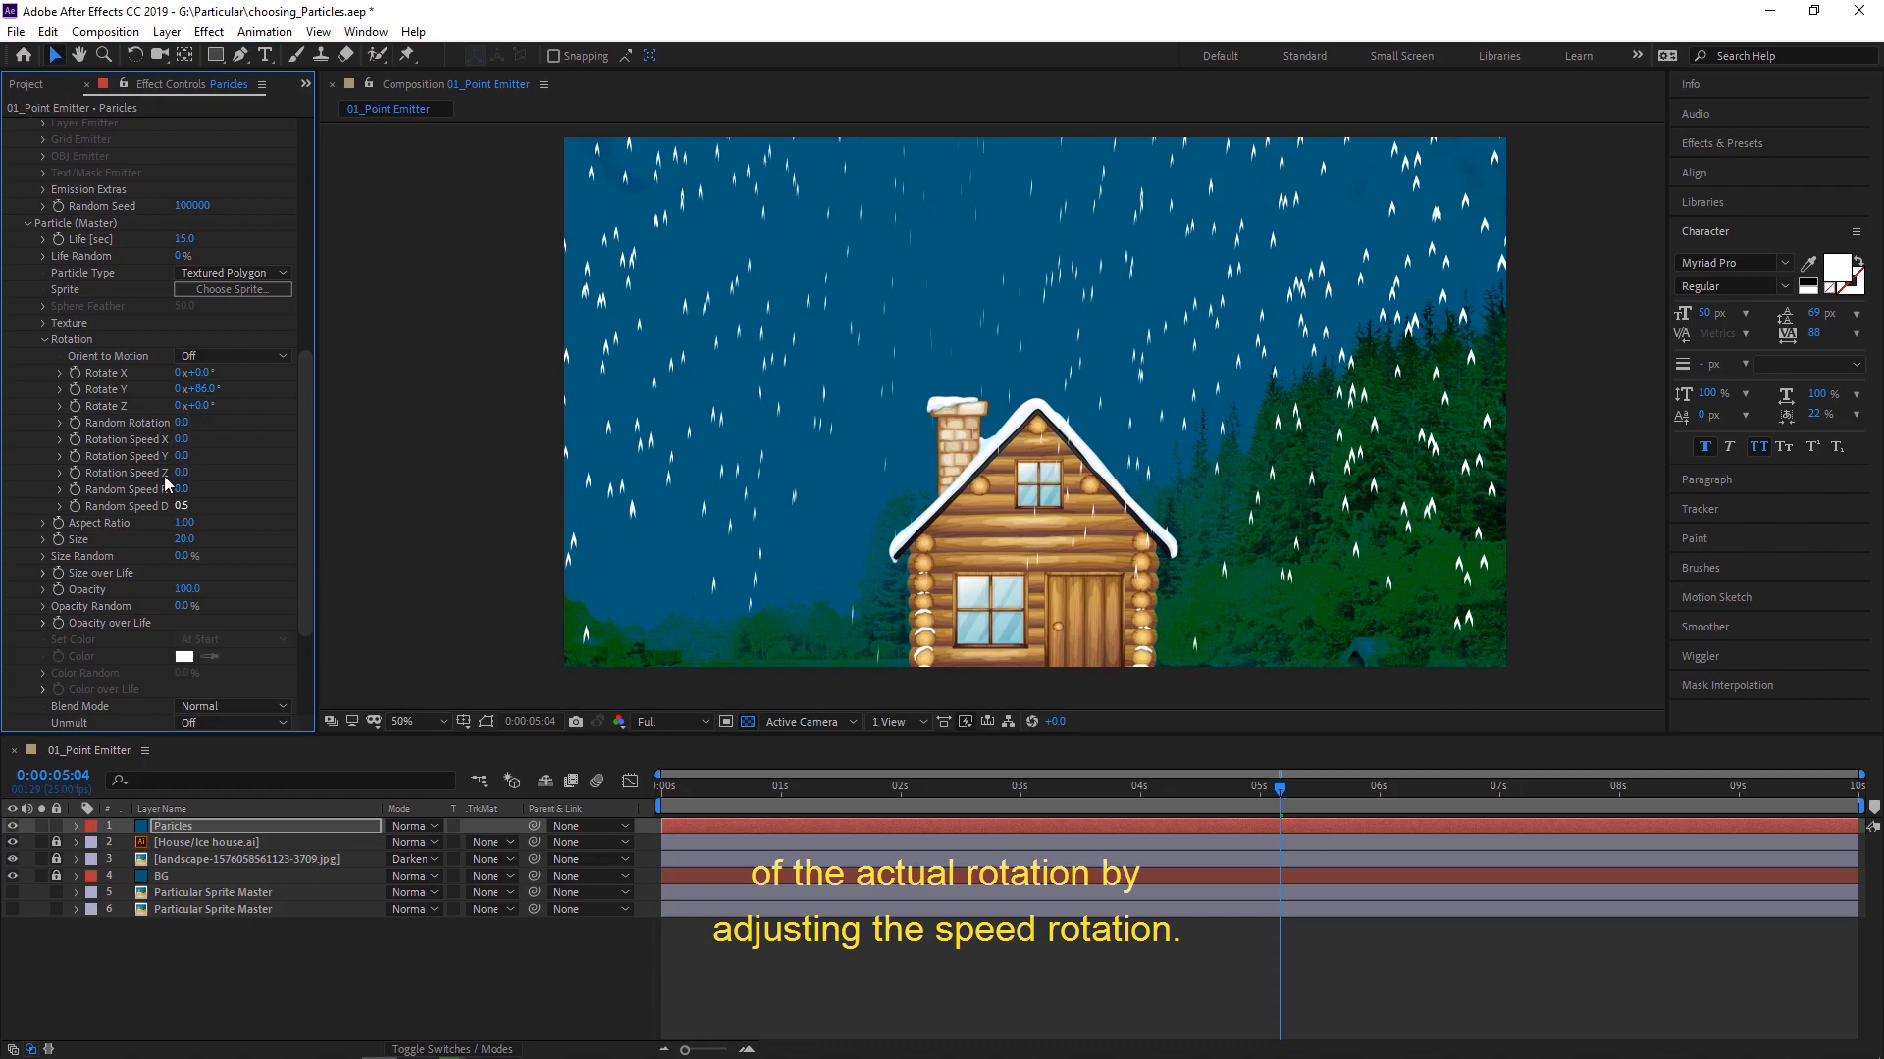
drag(183, 505, 333, 495)
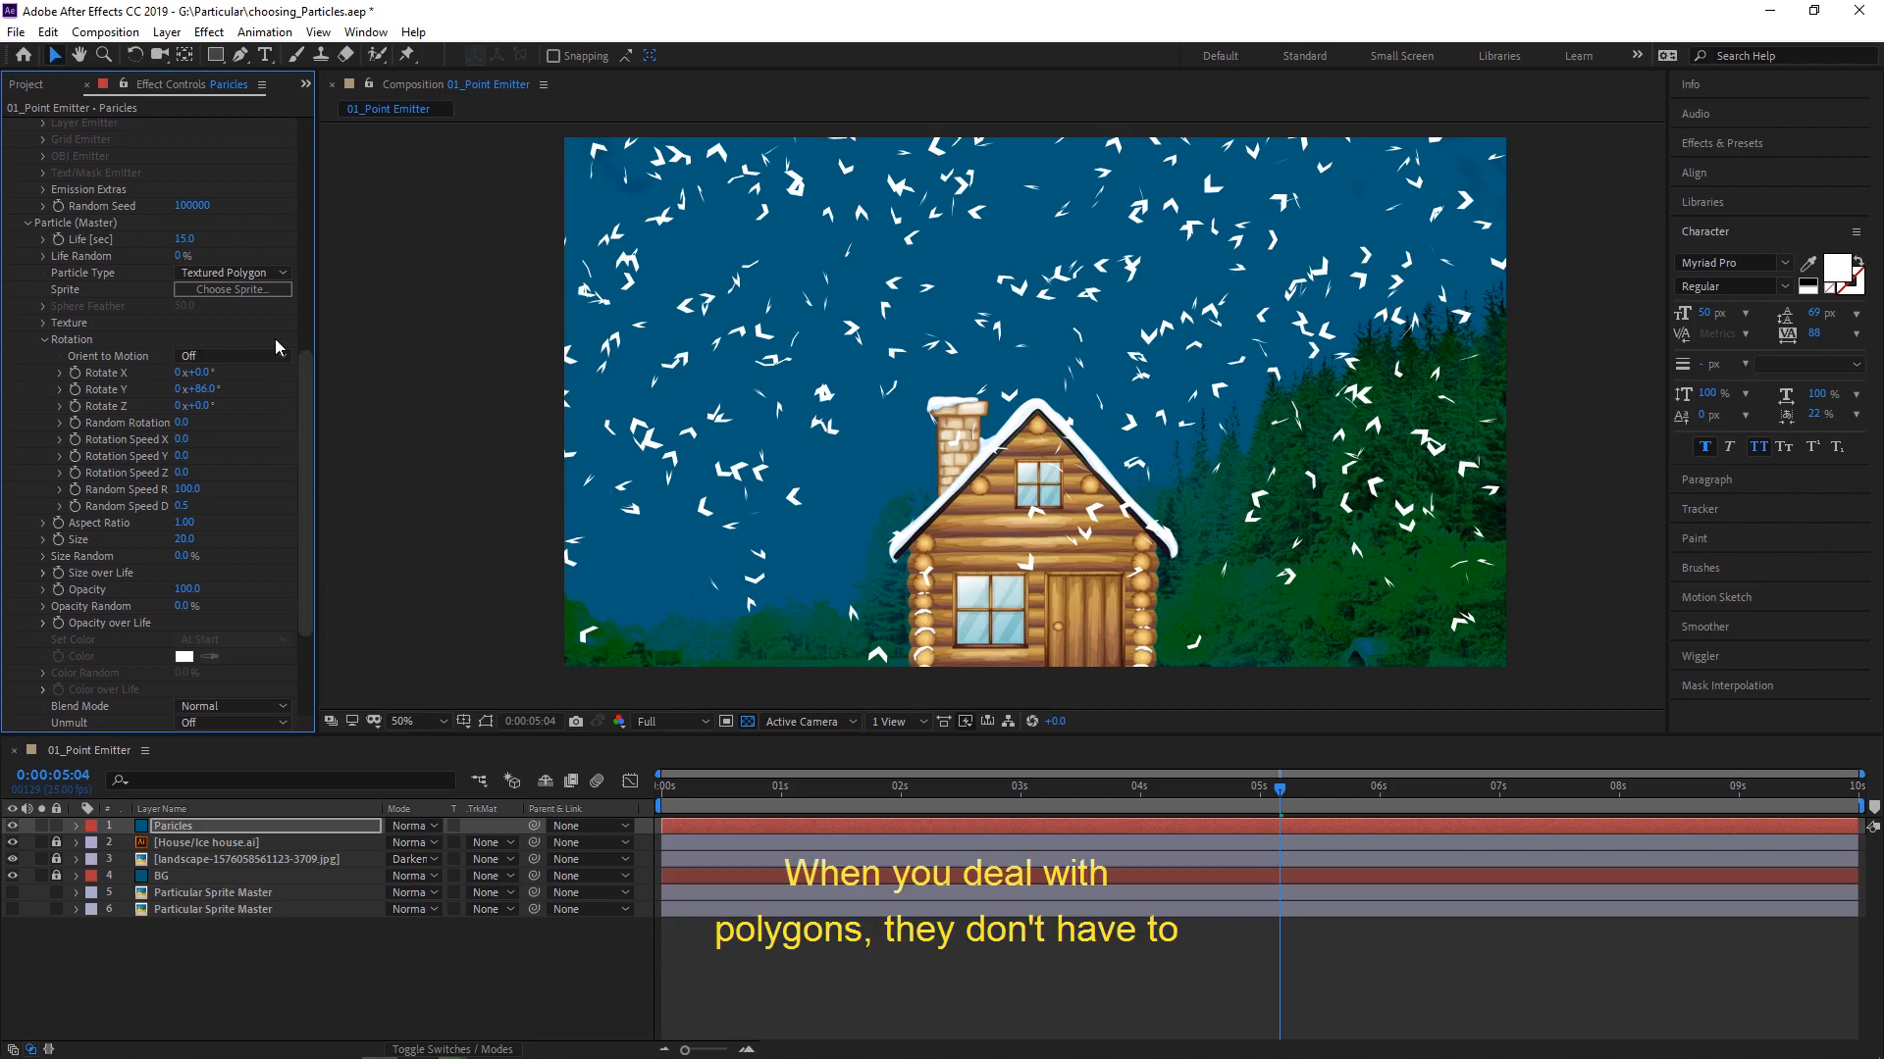
- Switch the particle type to Sprite for comparison with the polygons, and settle on Sprite Fill
click(282, 274)
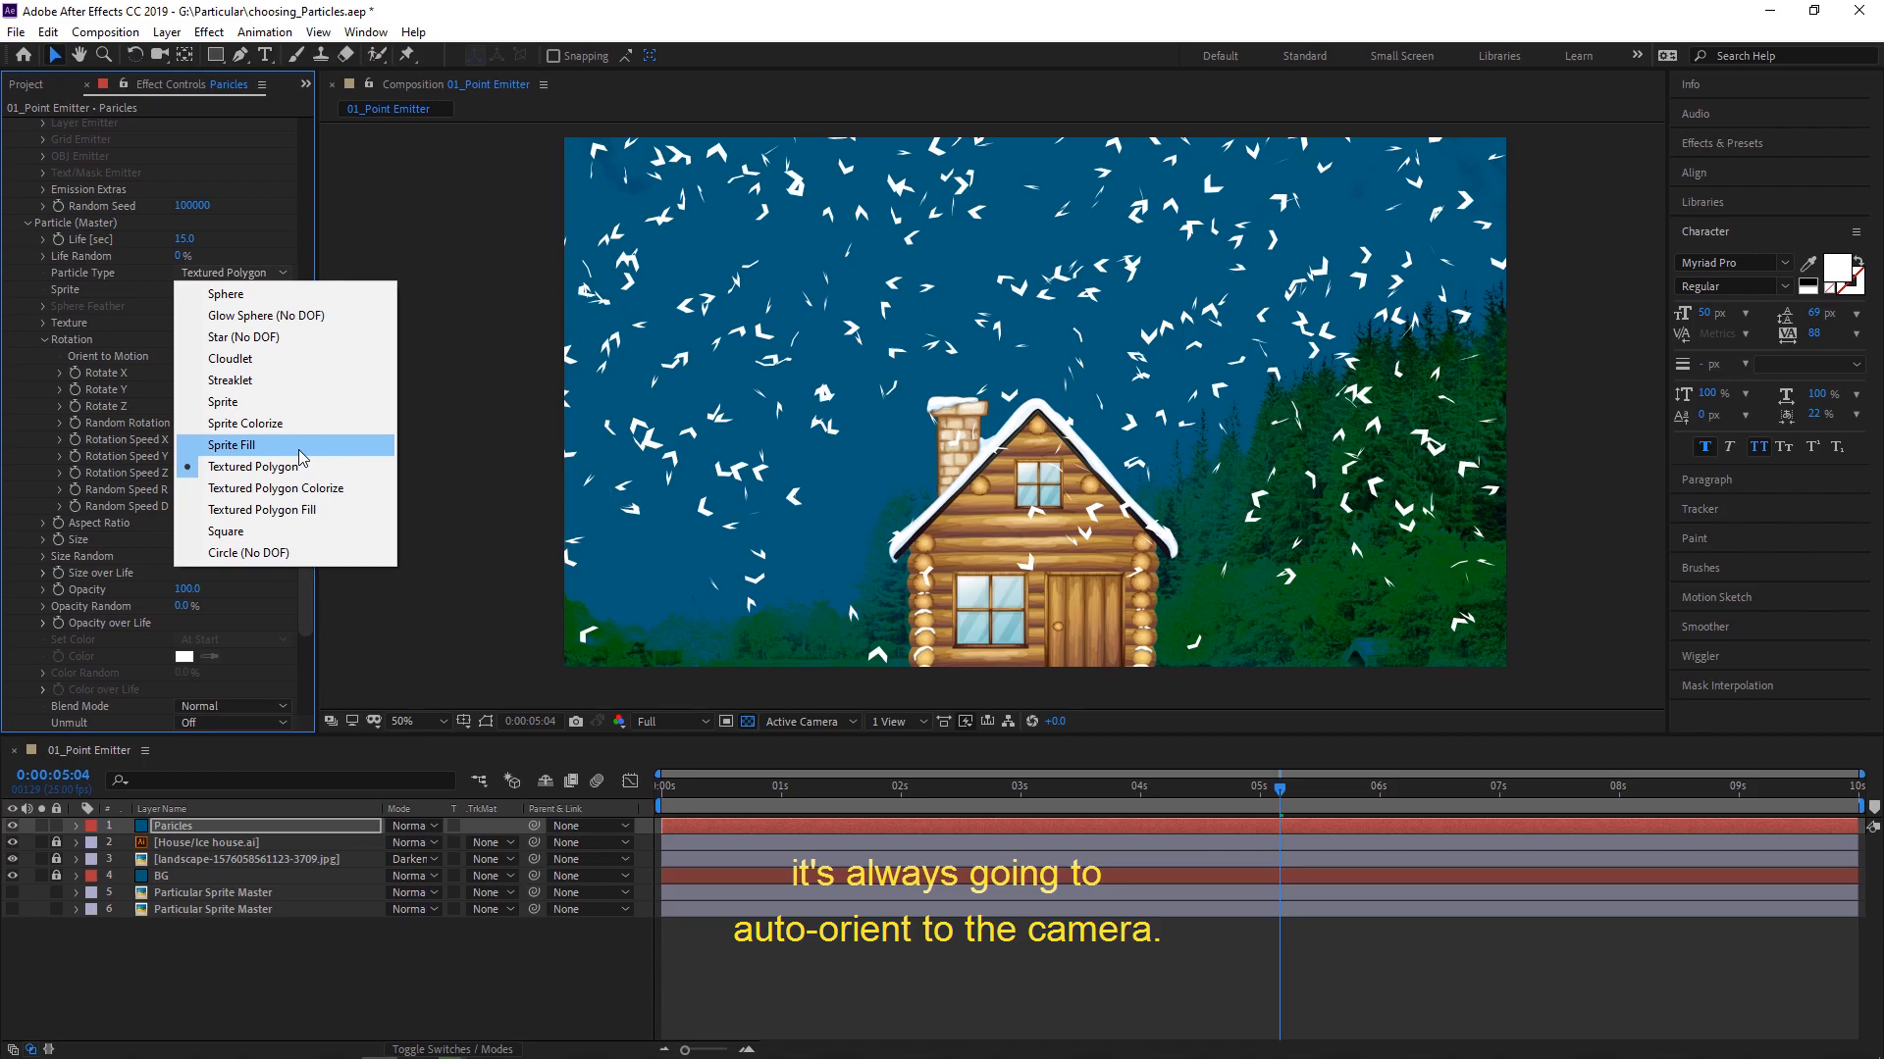
click(263, 409)
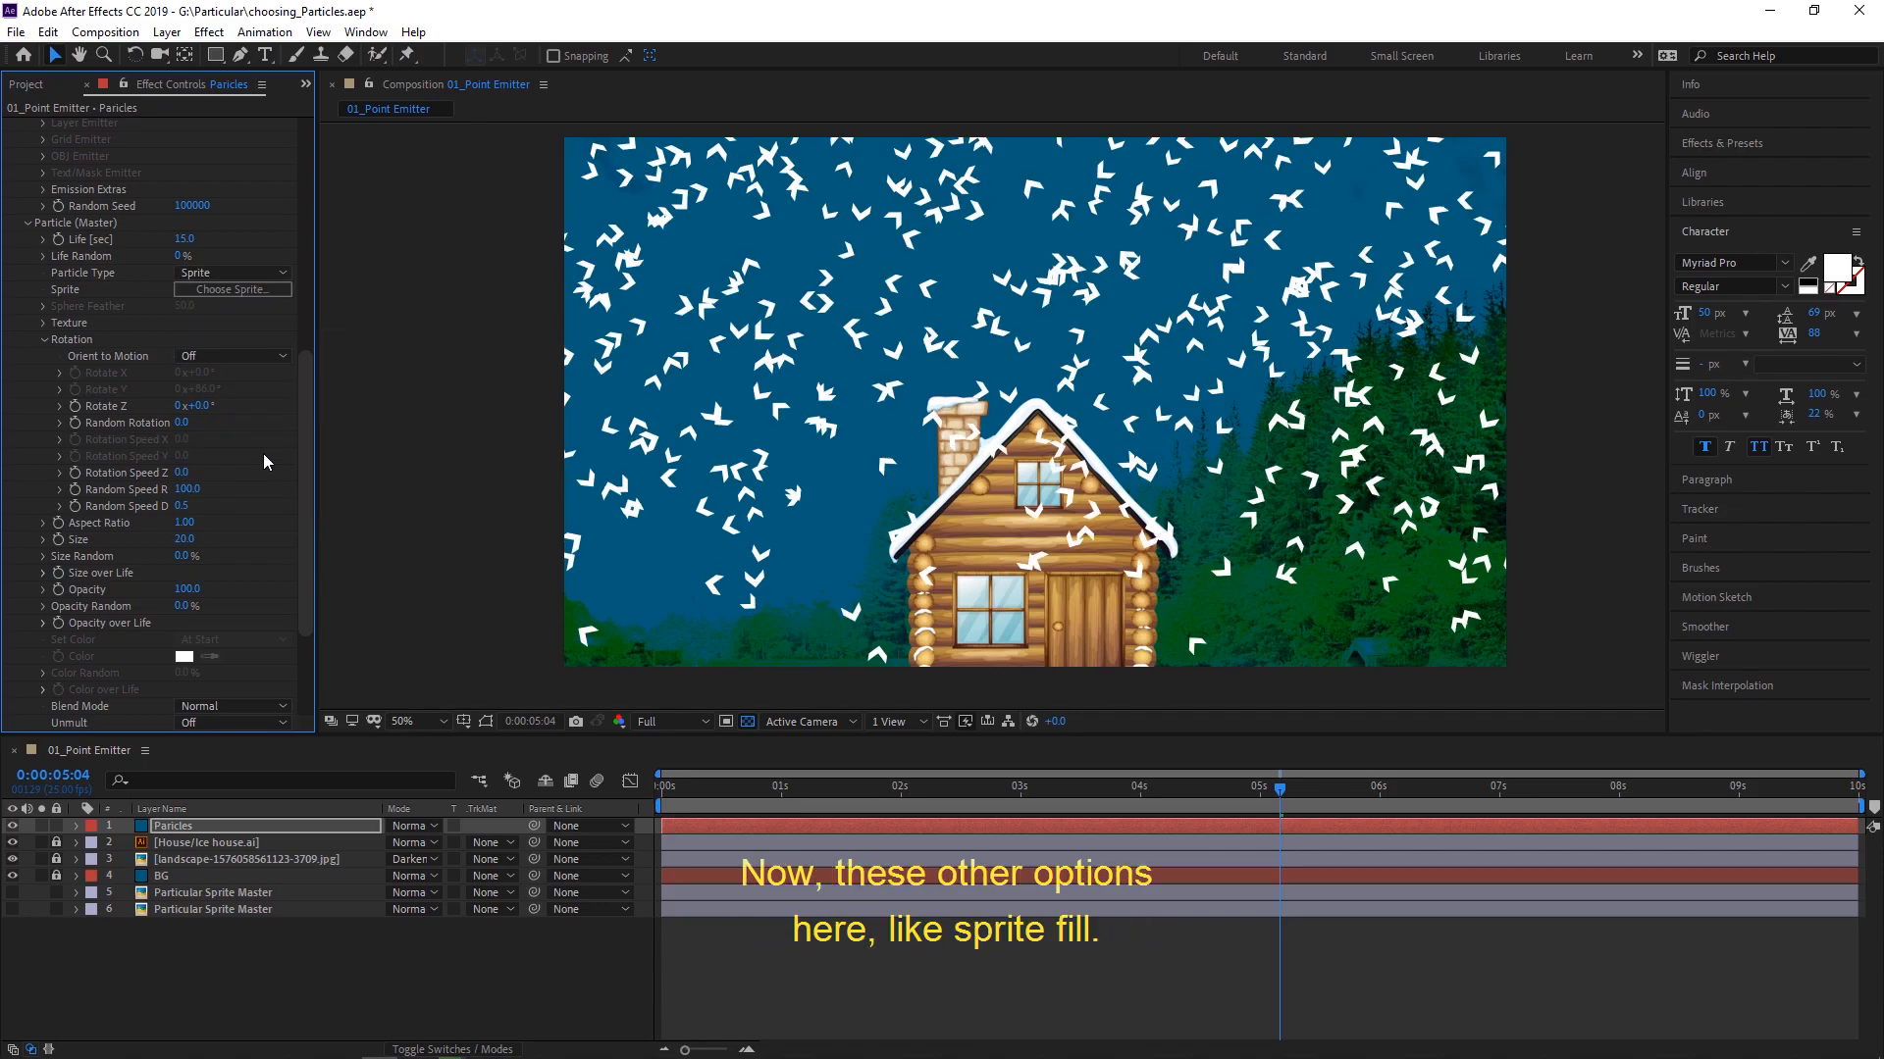
click(263, 273)
click(267, 445)
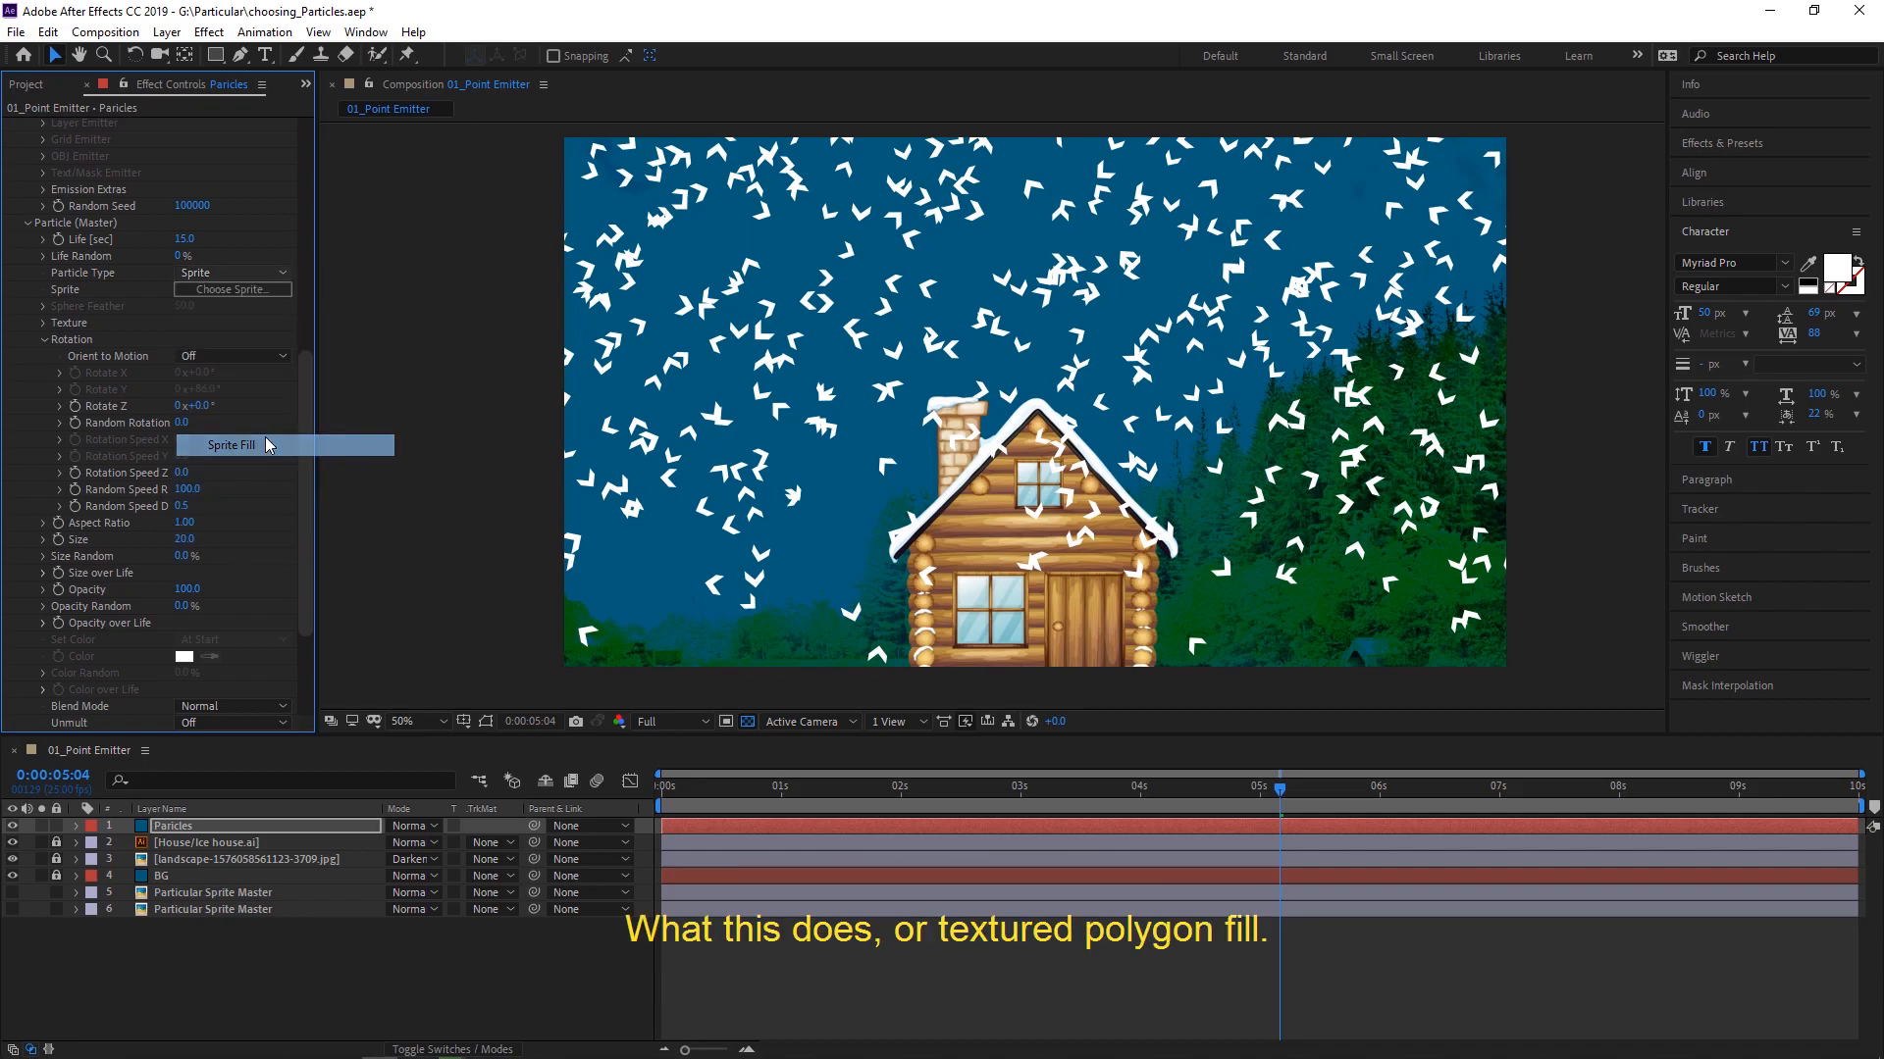
click(250, 278)
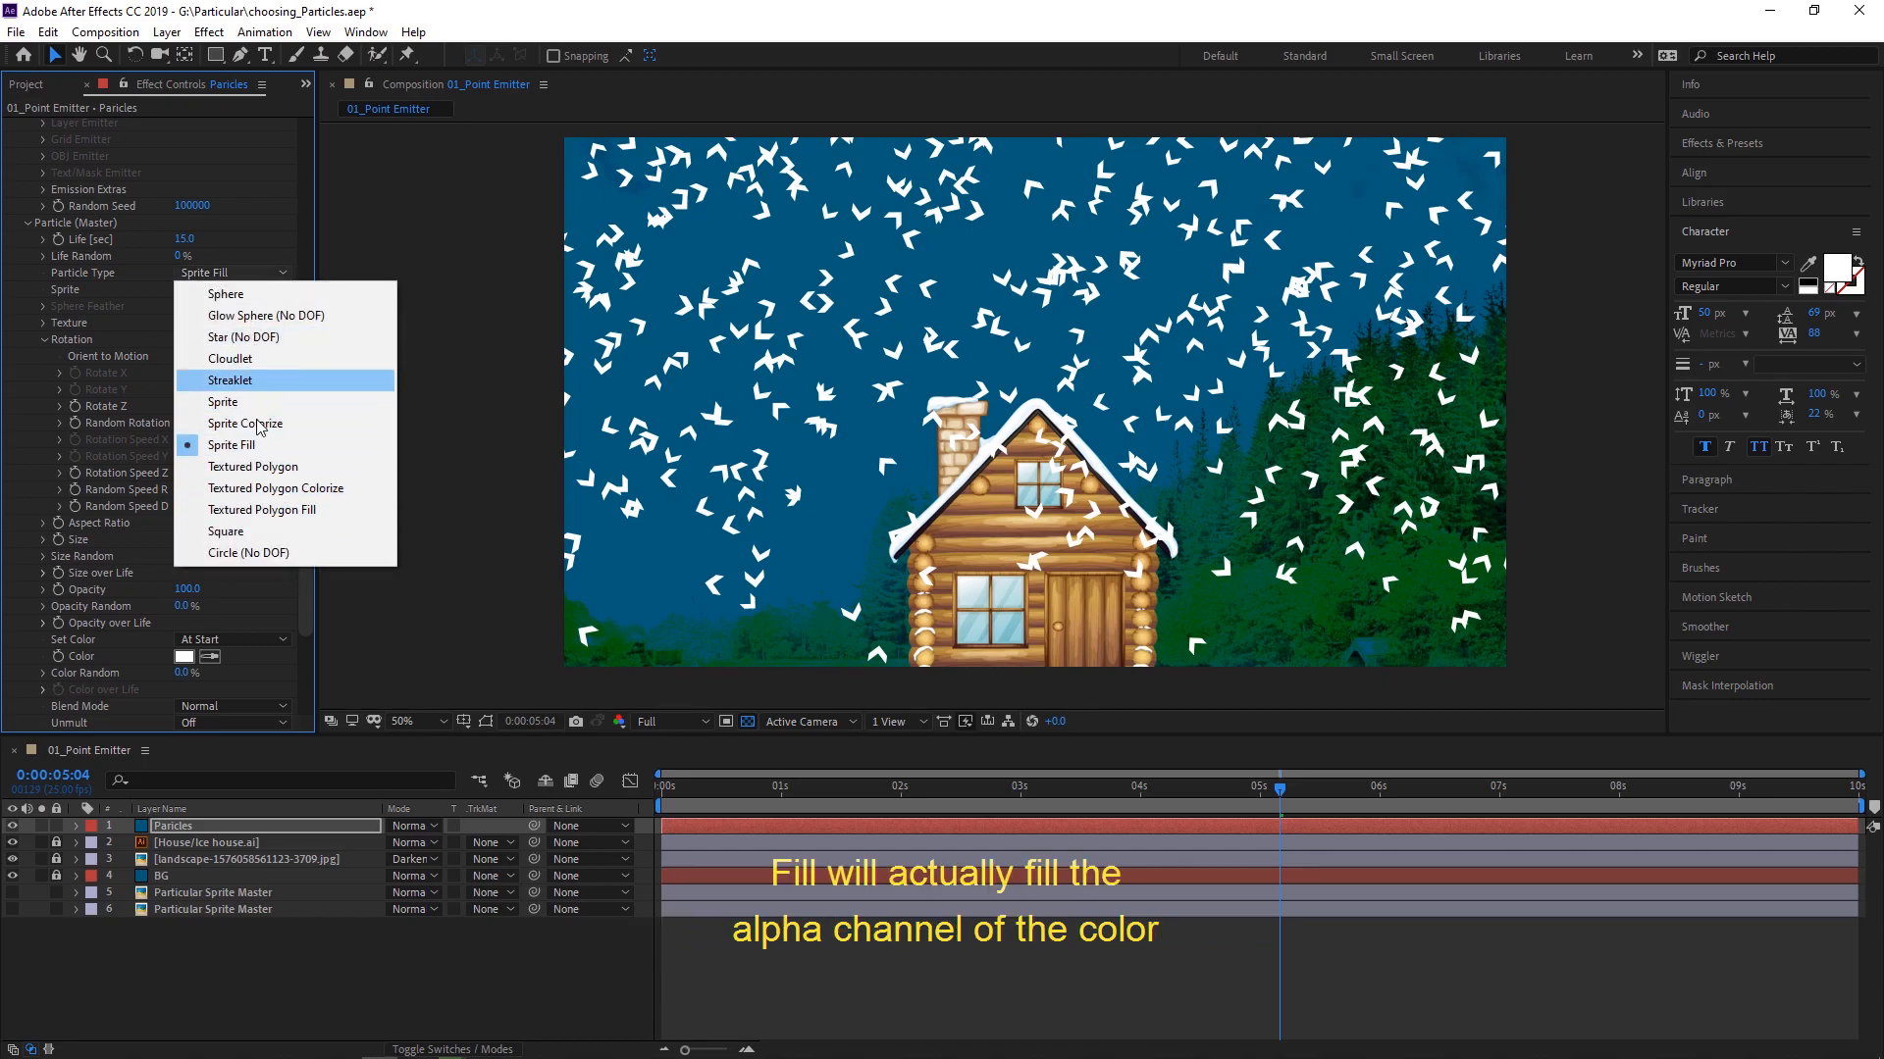
click(253, 446)
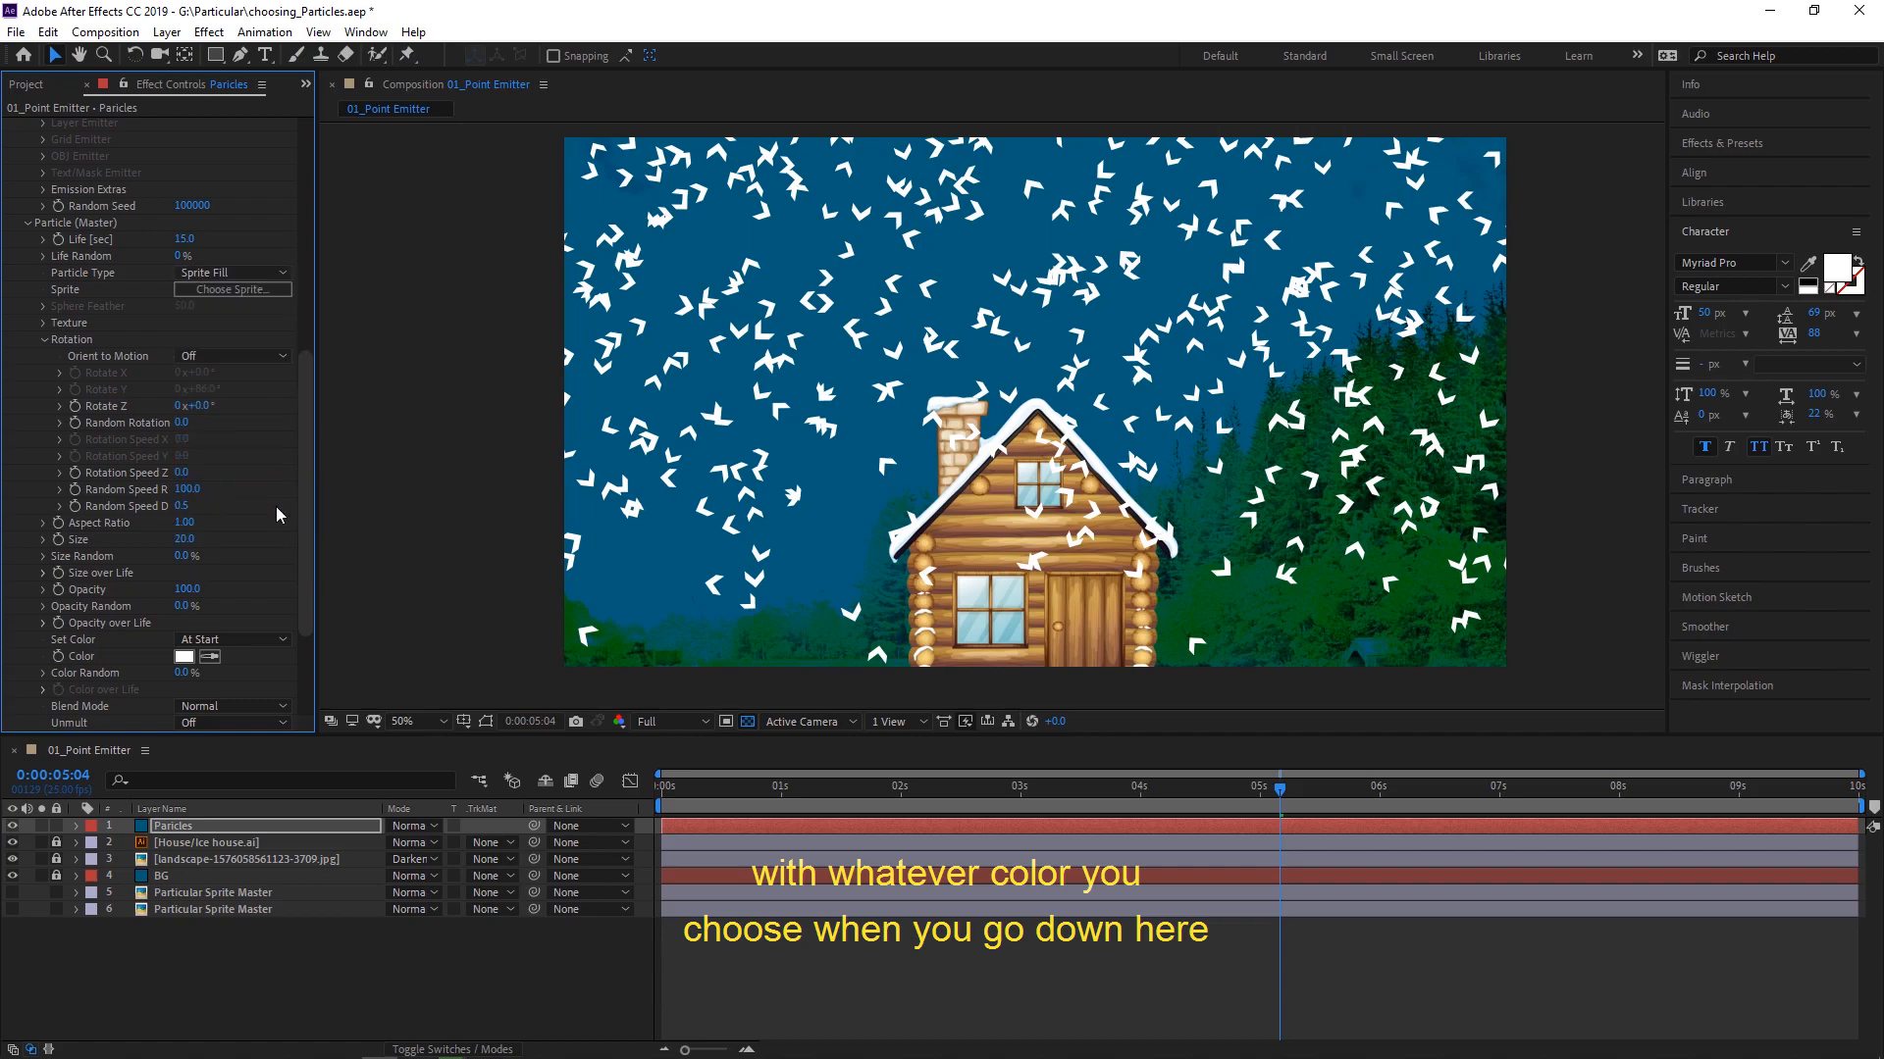
- Set the particle color mode to Random from Gradient
drag(304, 463, 306, 555)
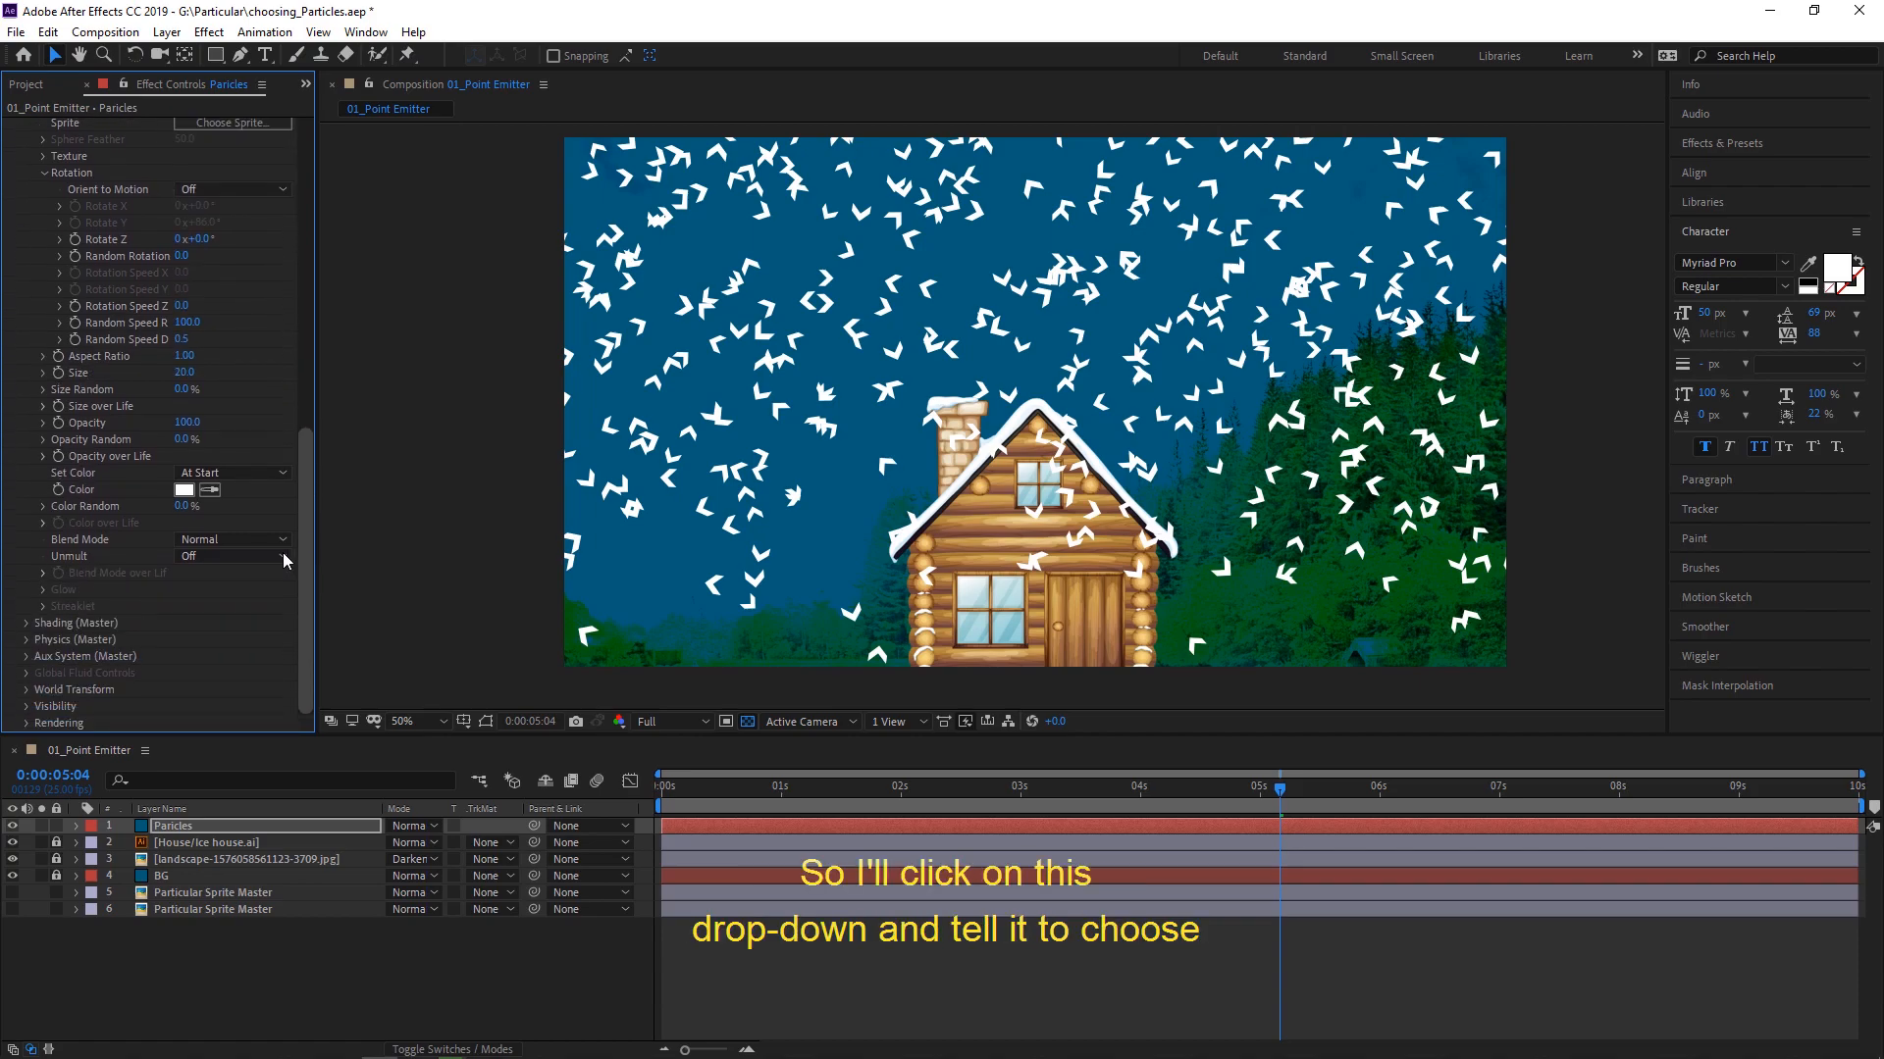
click(210, 473)
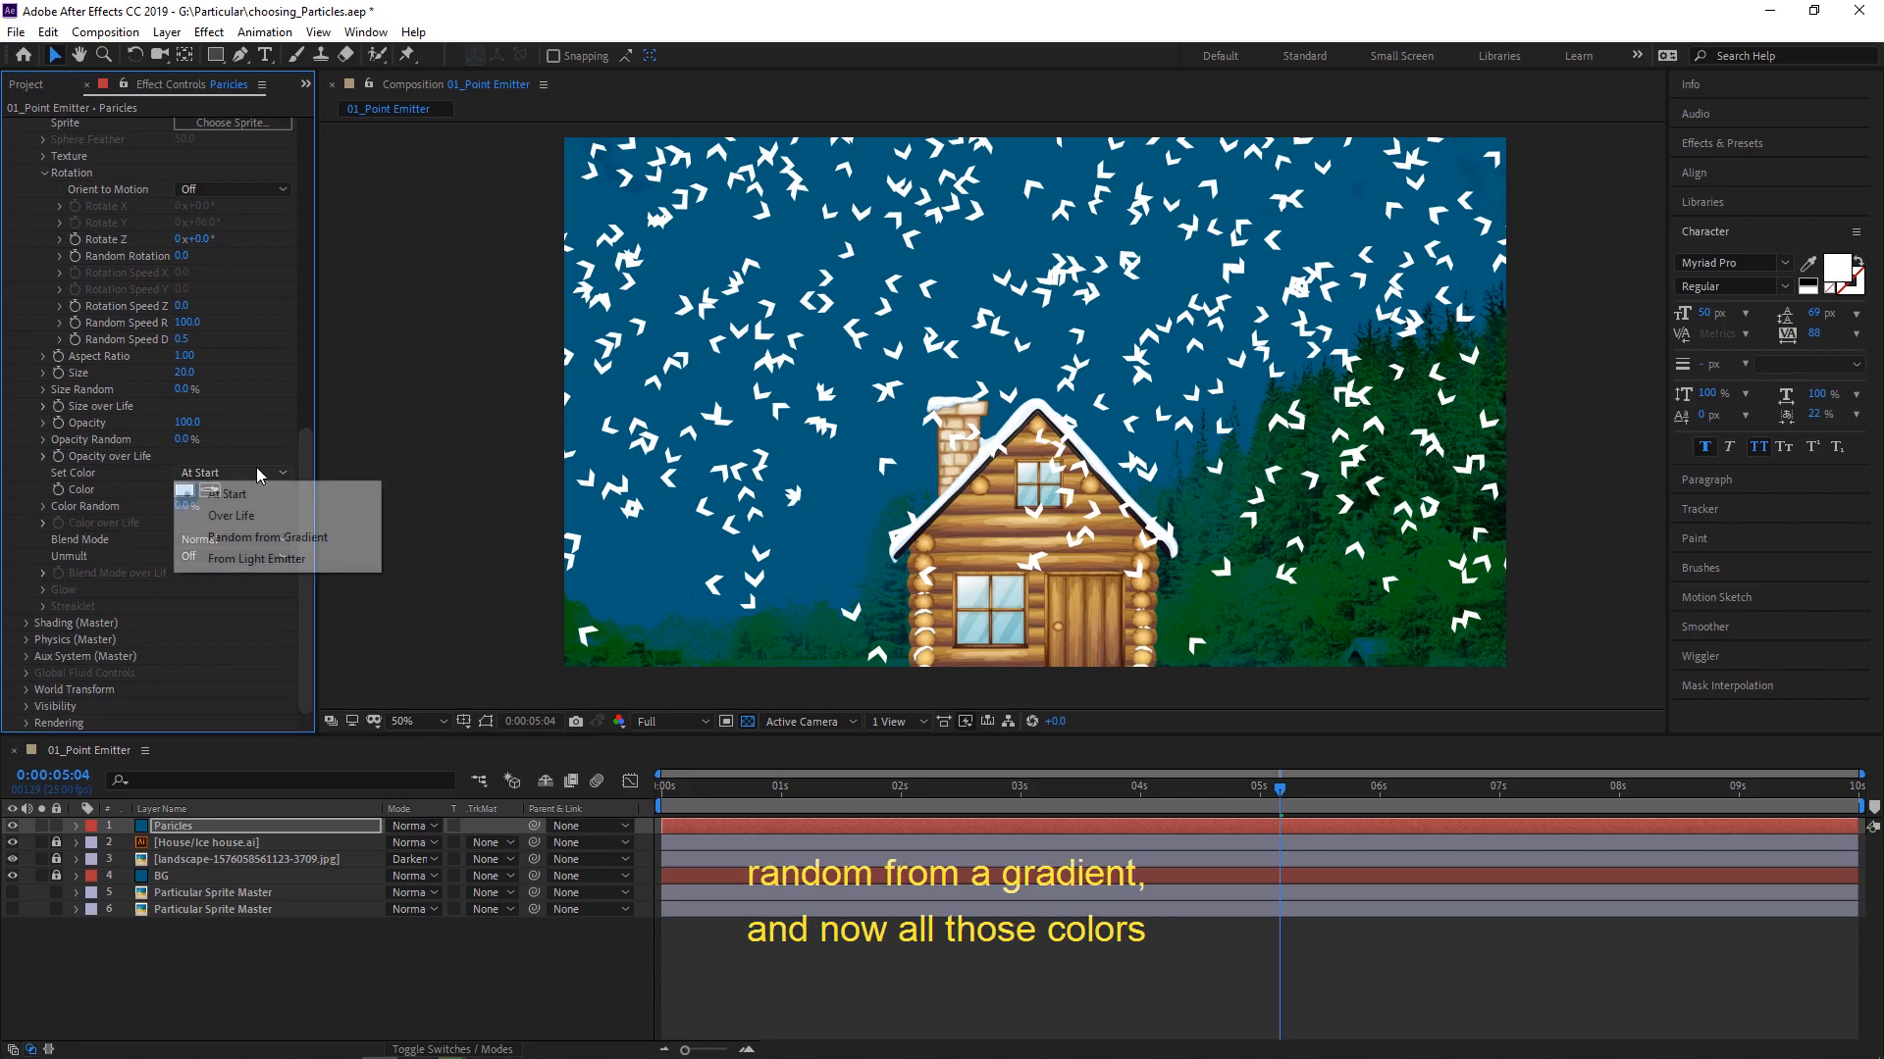
click(290, 539)
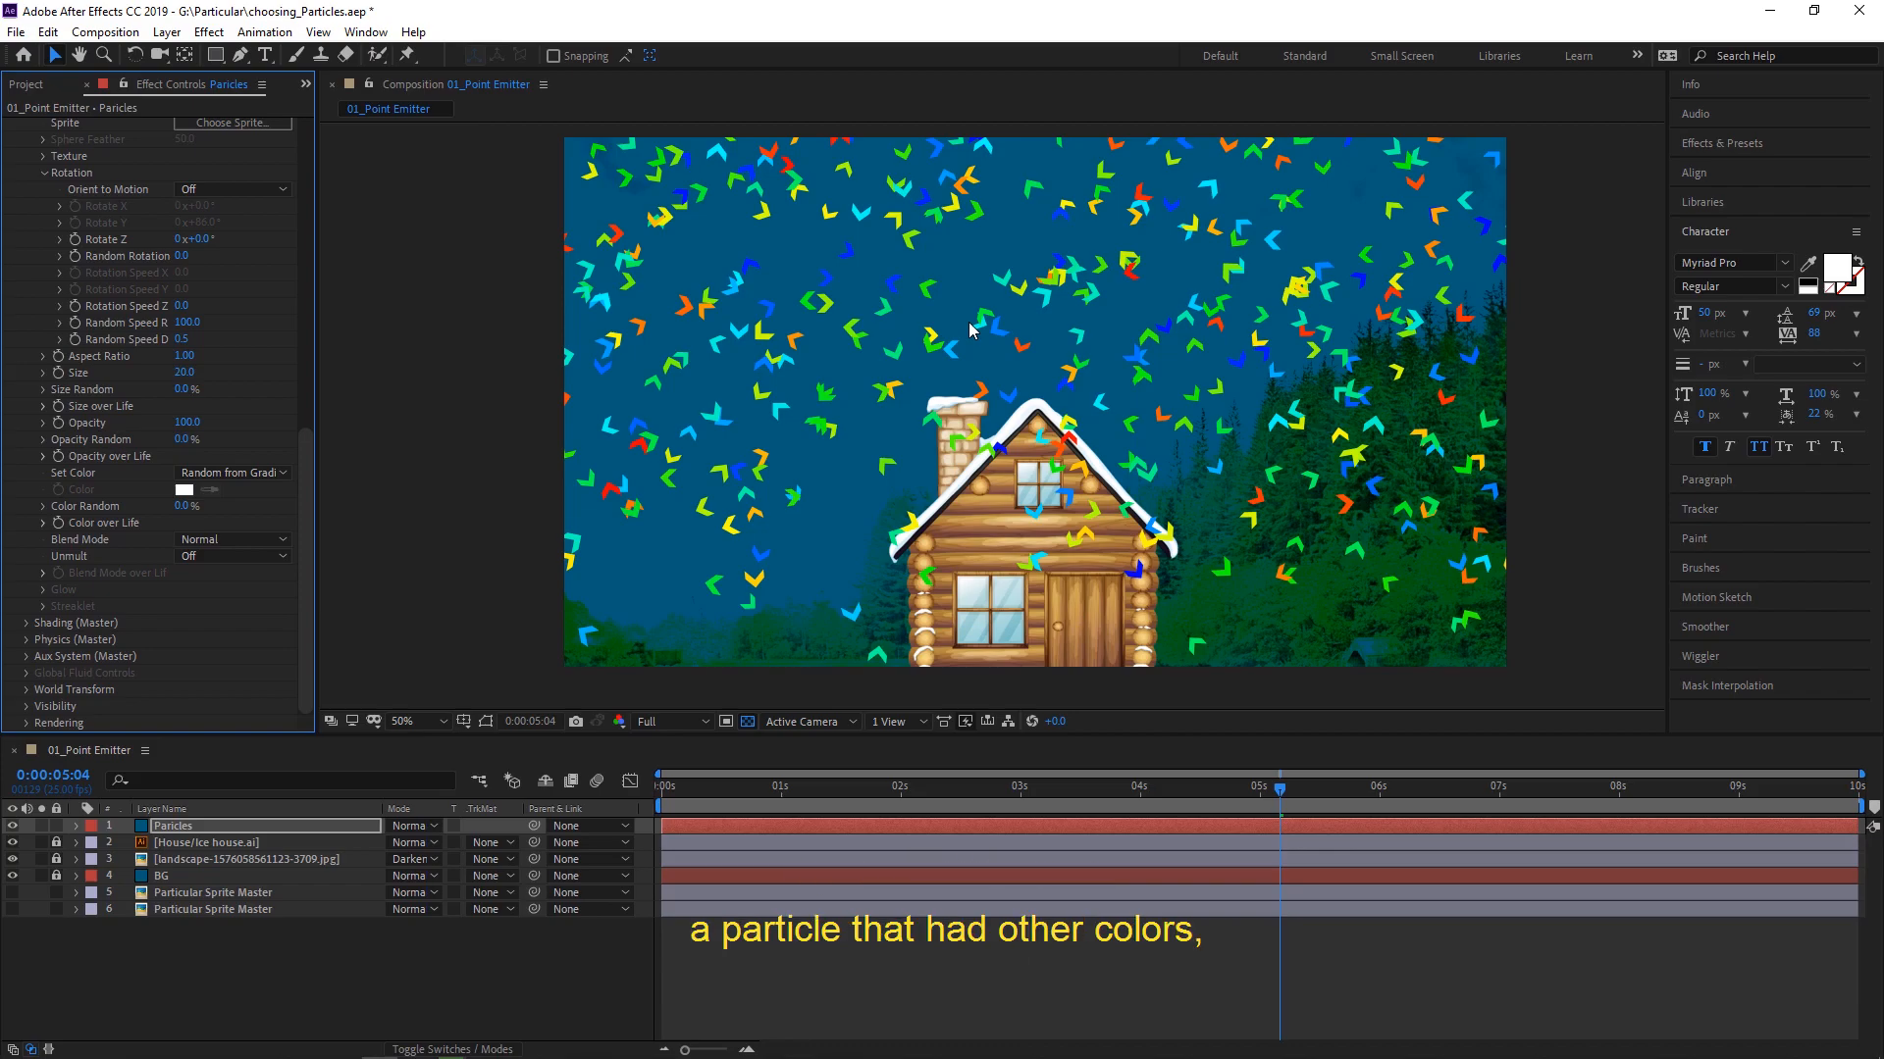
drag(304, 489, 318, 321)
click(286, 616)
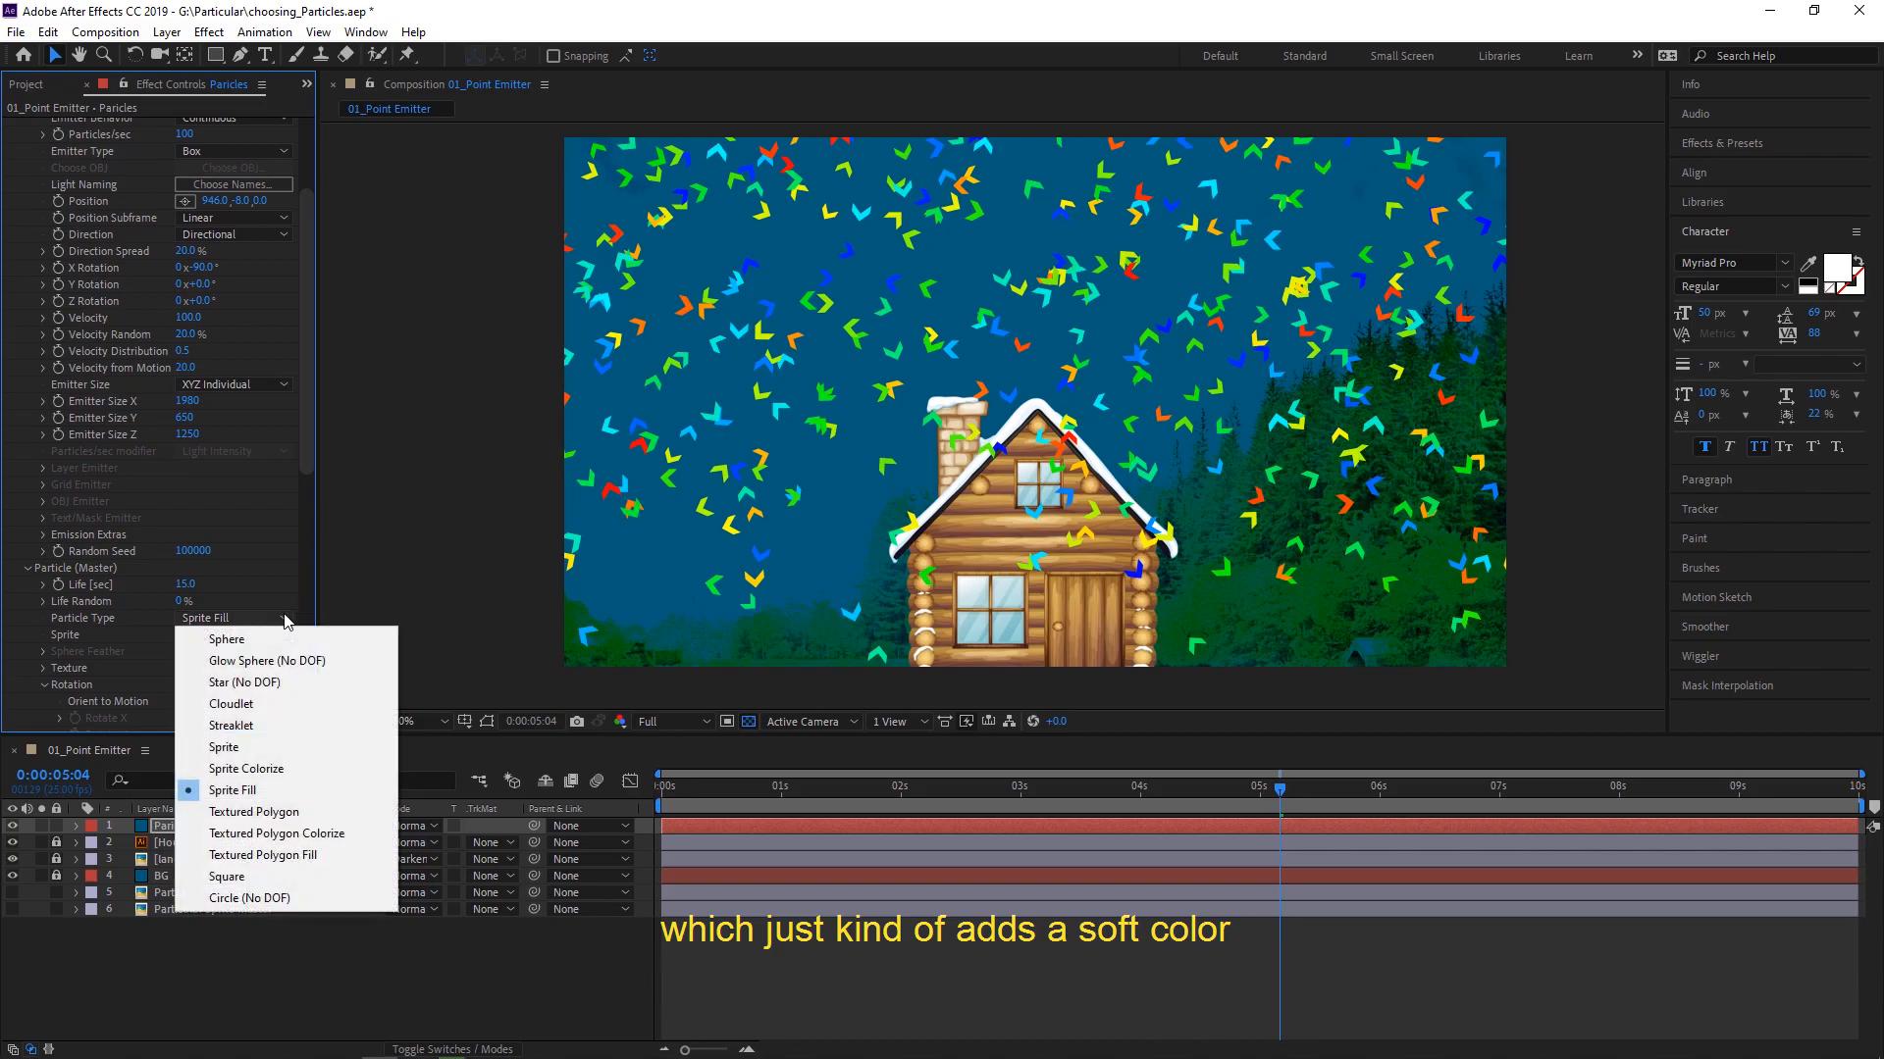
click(301, 799)
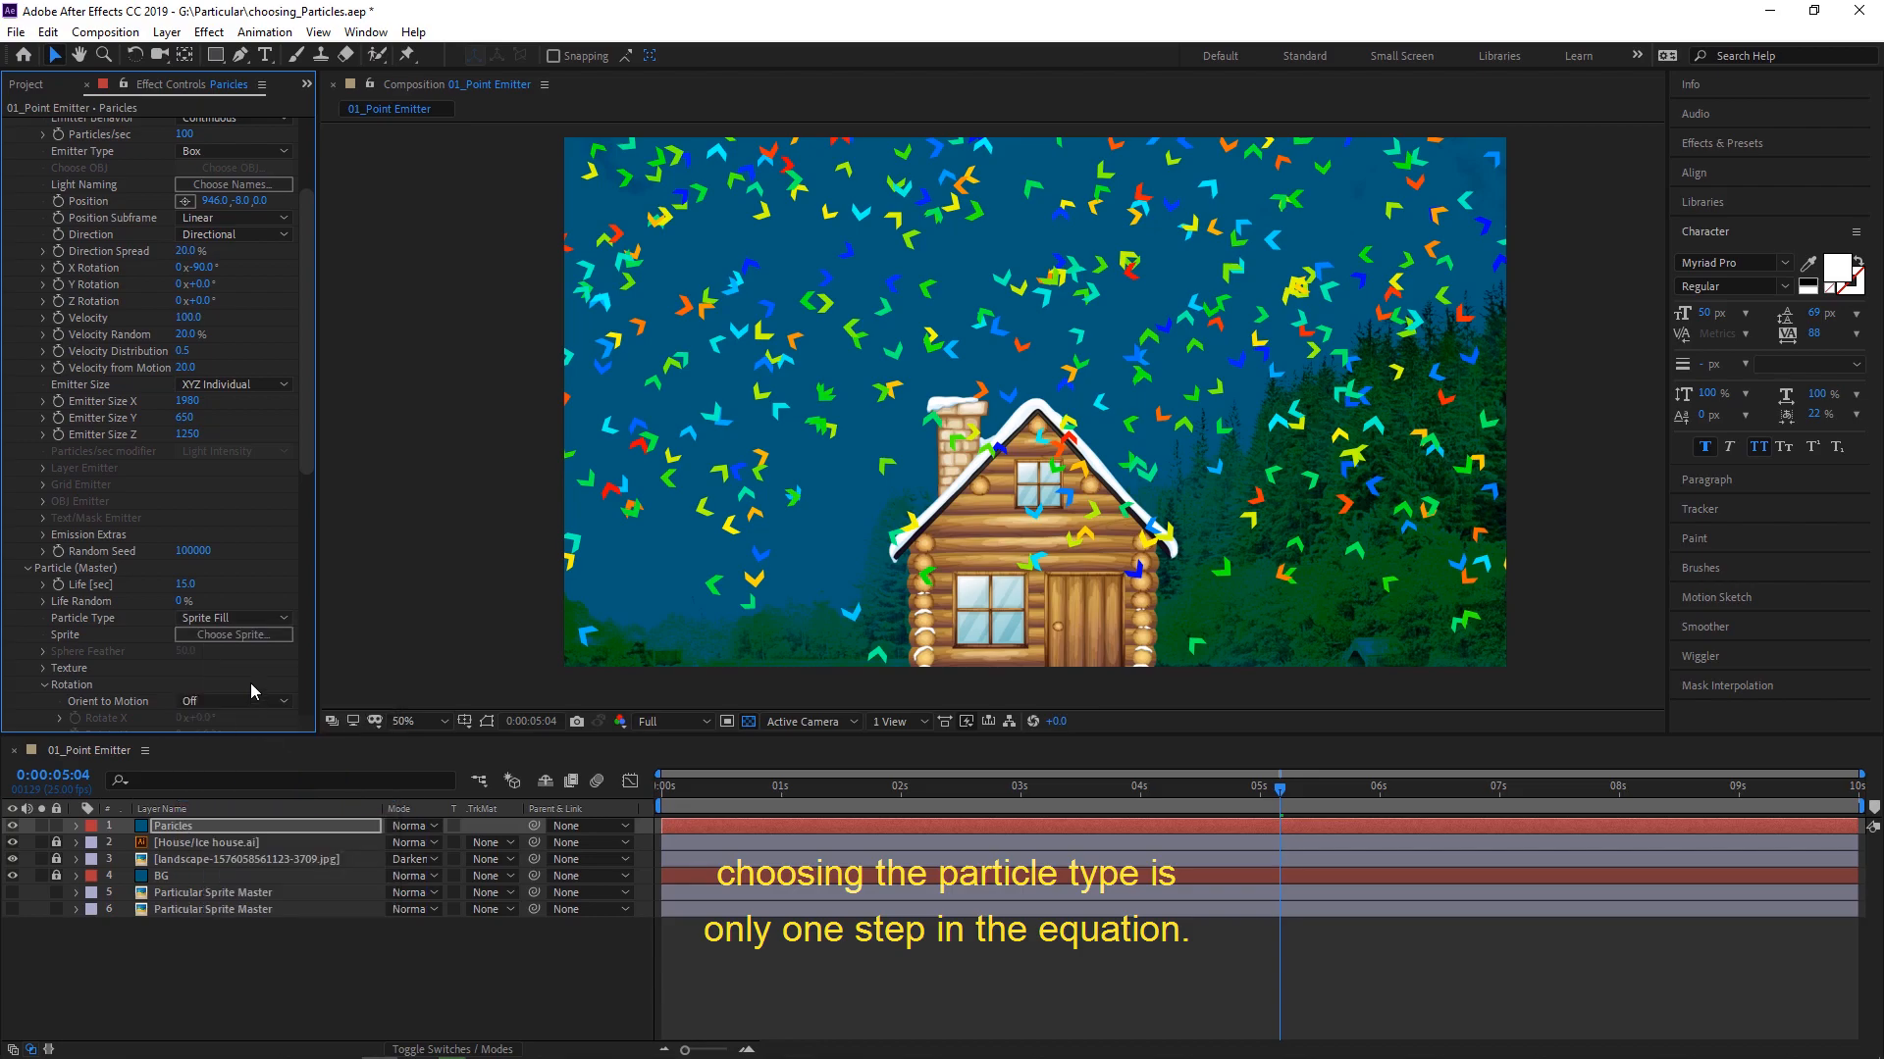
click(282, 620)
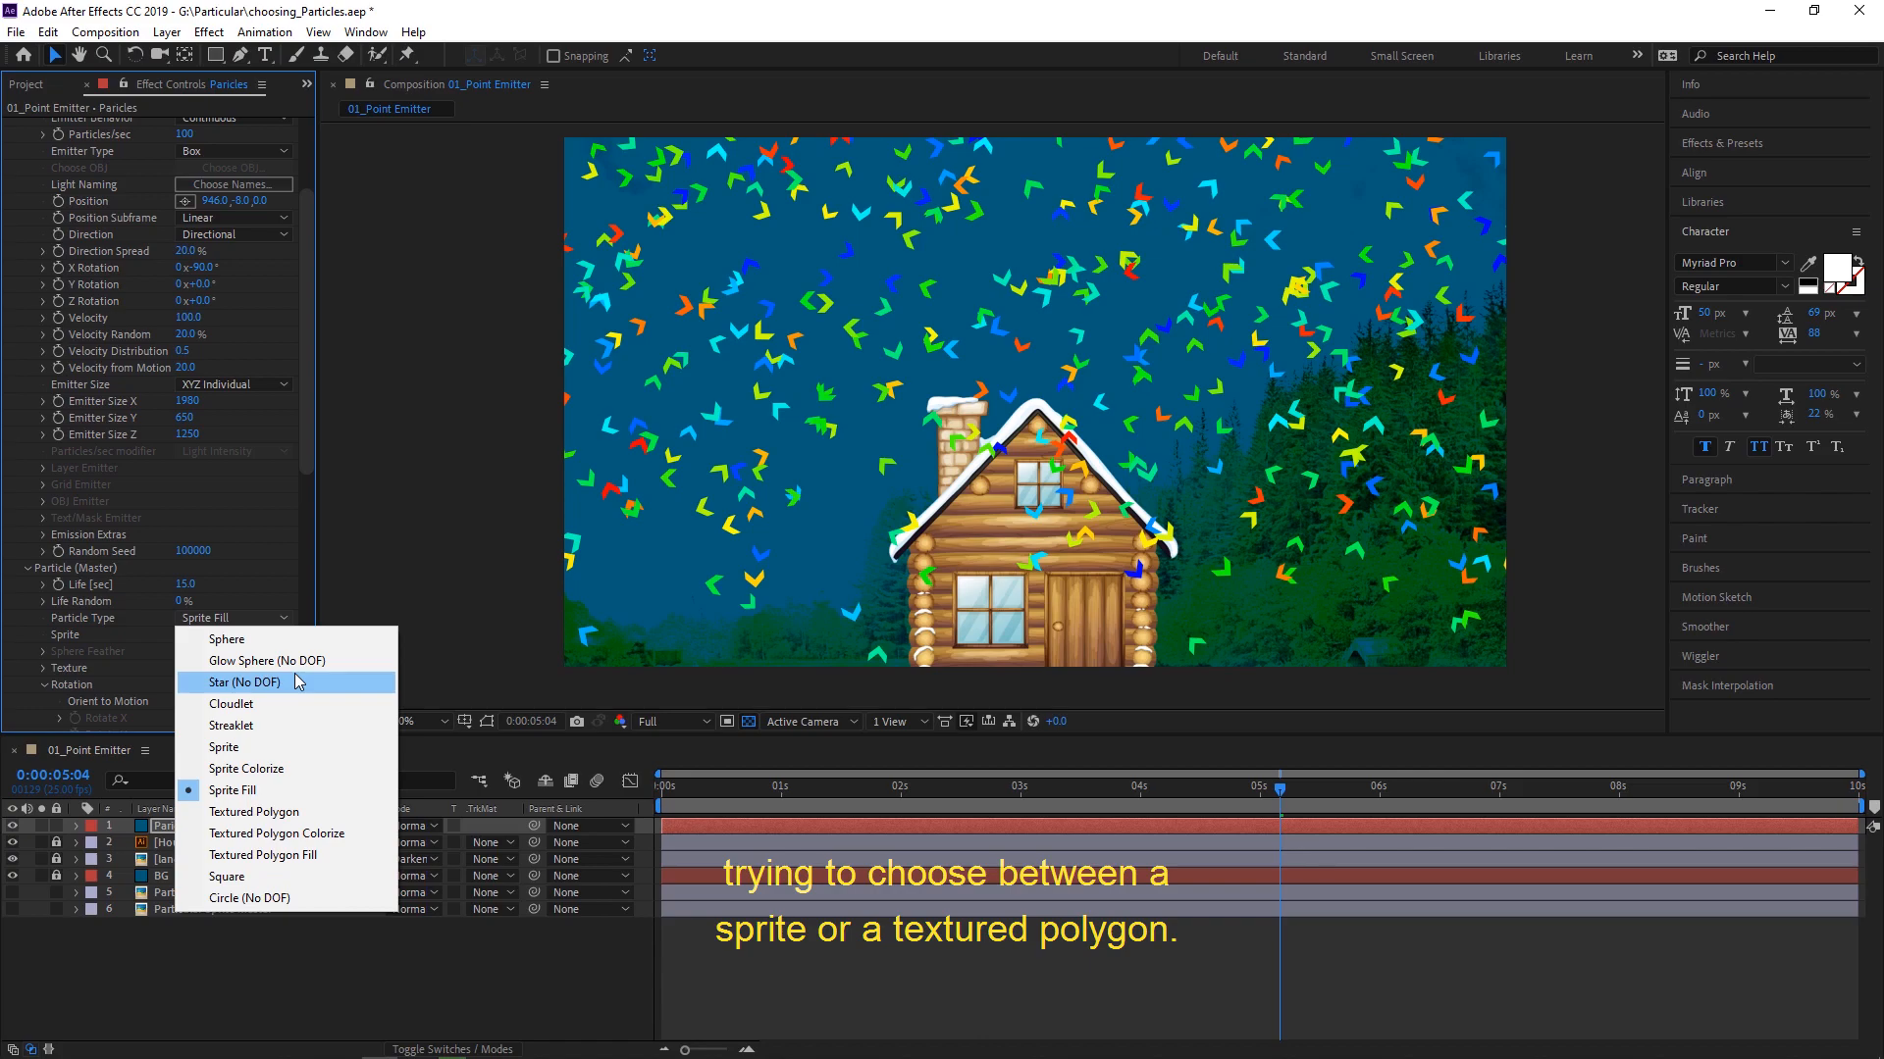
click(279, 567)
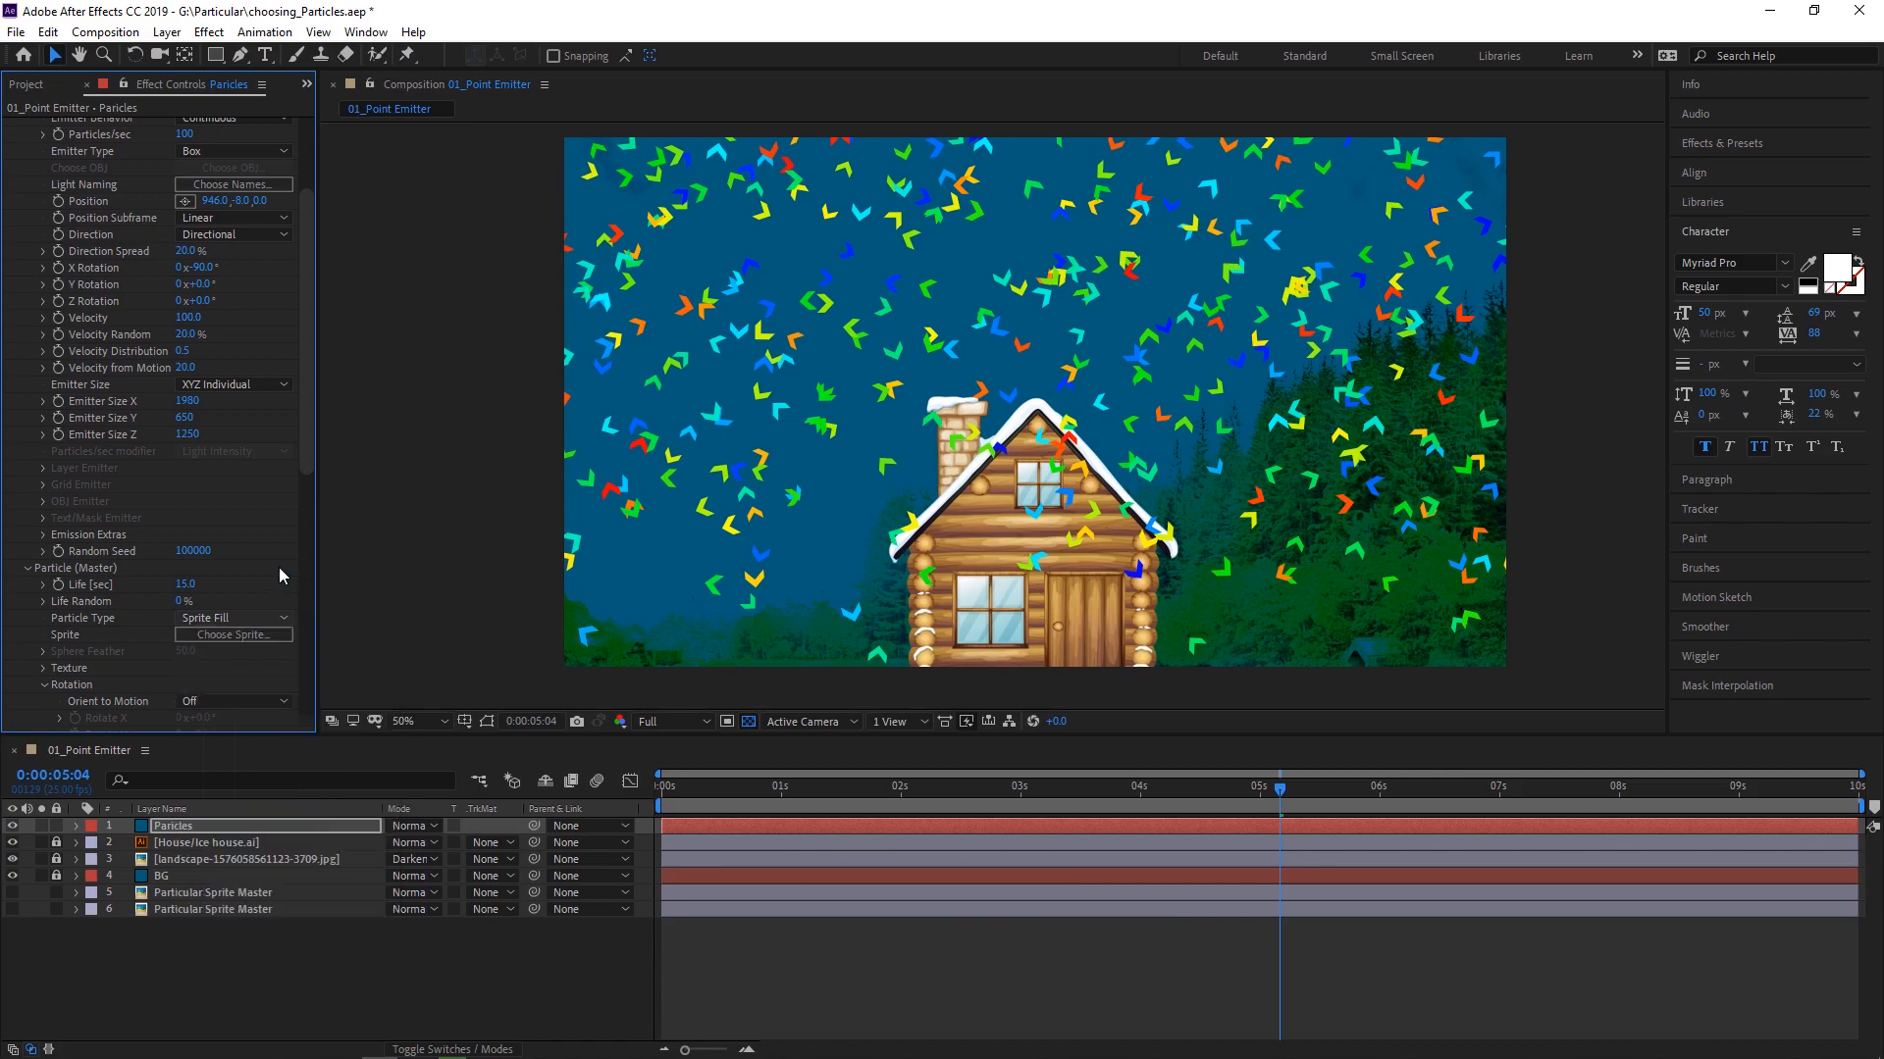